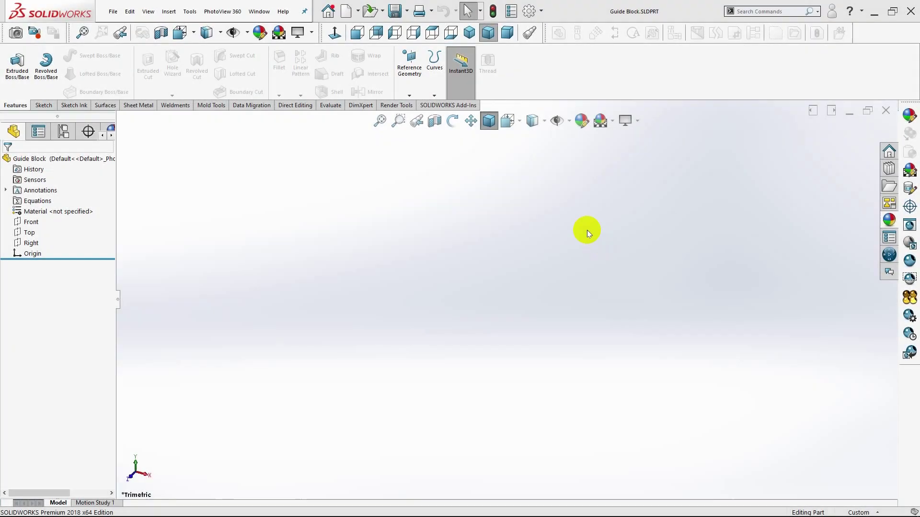
Set the Document Properties to IPS units and raise shaded image quality to near High.
{"action": "left_click", "coordinate": [542, 13]}
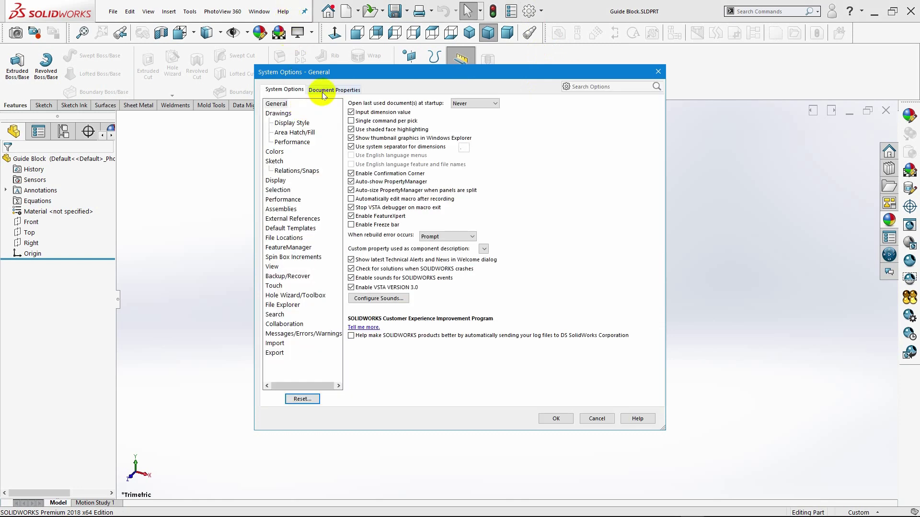
{"action": "left_click", "coordinate": [322, 91]}
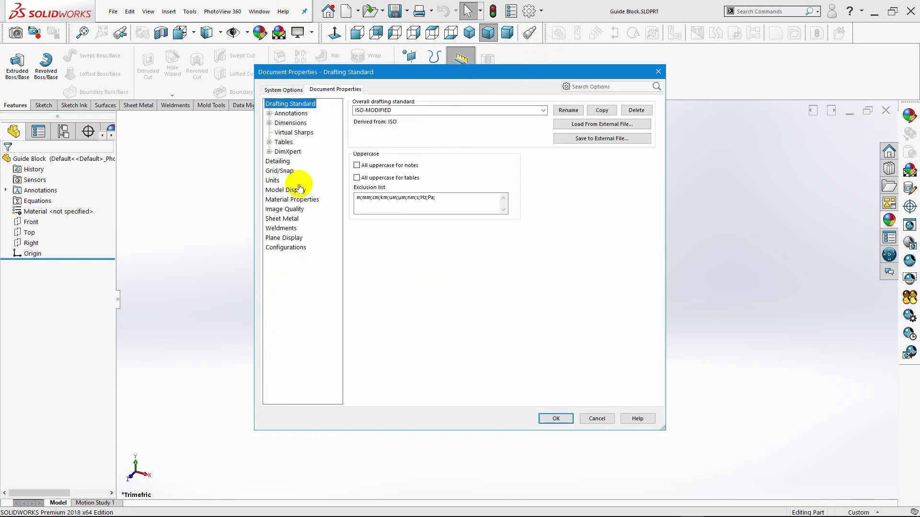
{"action": "left_click", "coordinate": [272, 180]}
{"action": "left_click", "coordinate": [356, 133]}
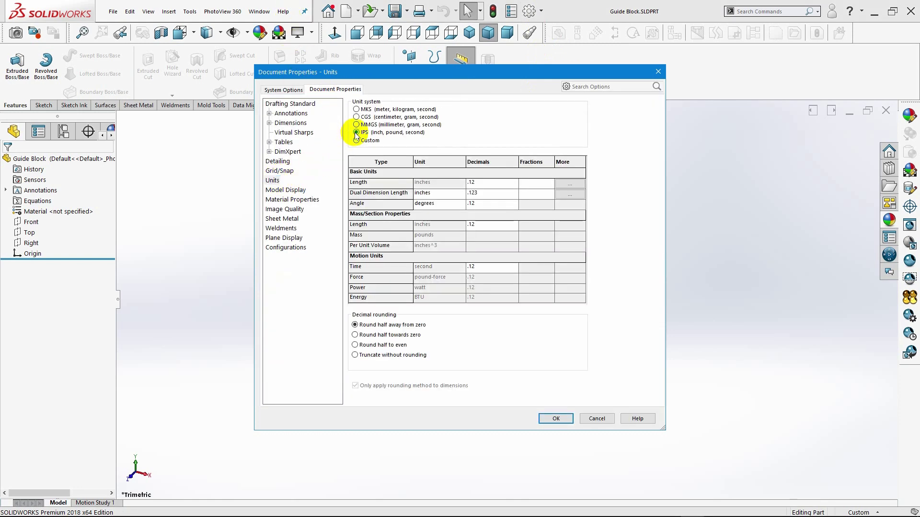
{"action": "left_click", "coordinate": [285, 209]}
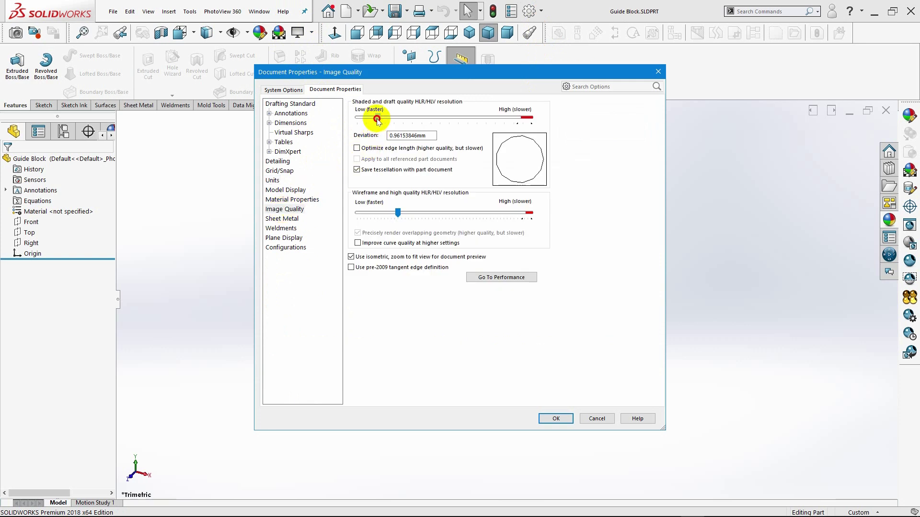
{"action": "left_click_drag", "start_coordinate": [377, 121], "coordinate": [520, 129]}
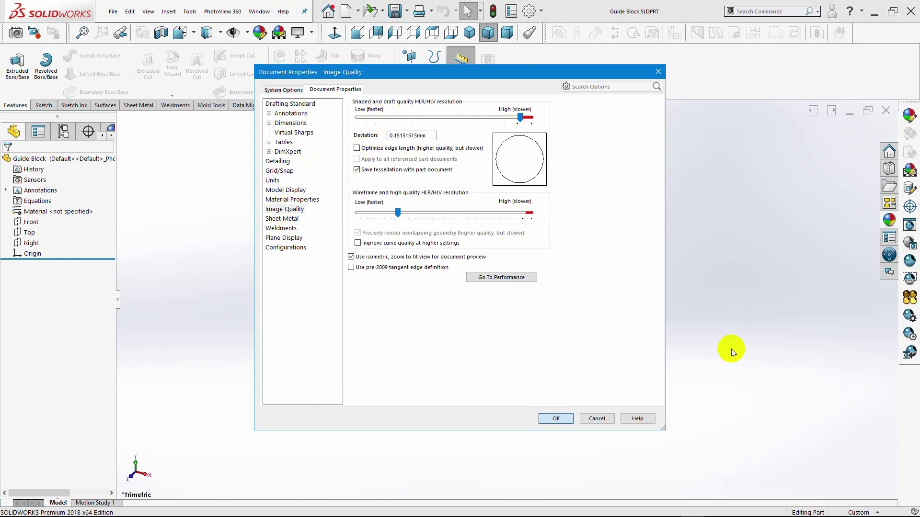
{"action": "key", "text": "Return"}
{"action": "left_click", "coordinate": [890, 215]}
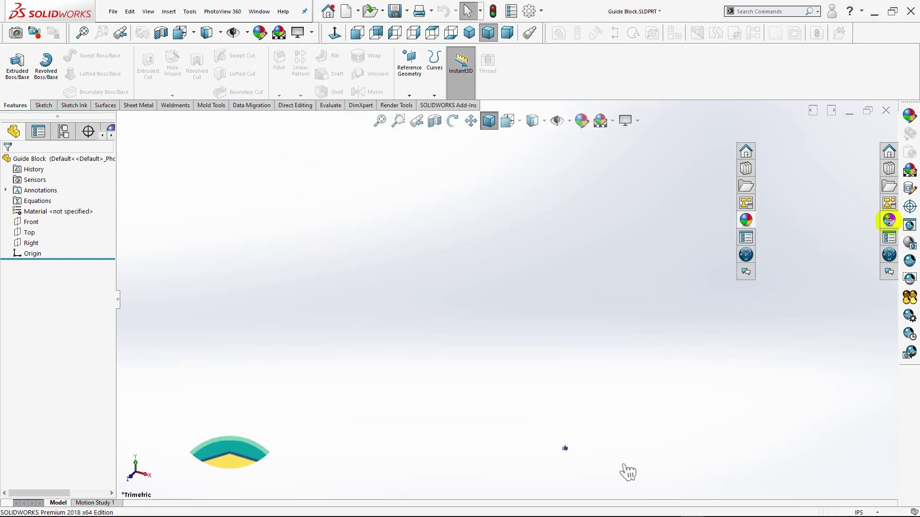
{"action": "left_click", "coordinate": [805, 207]}
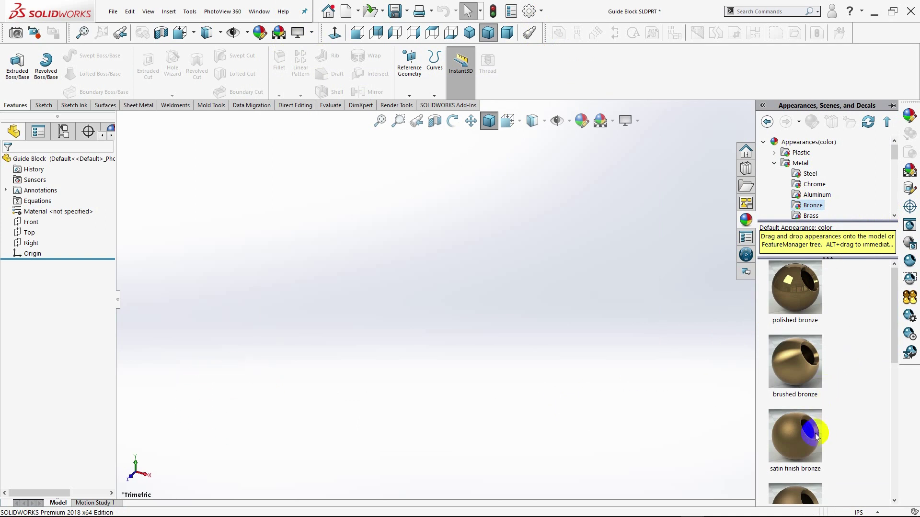
{"action": "scroll", "coordinate": [815, 433], "scroll_direction": "down", "scroll_amount": 3}
{"action": "scroll", "coordinate": [833, 457], "scroll_direction": "down", "scroll_amount": 3}
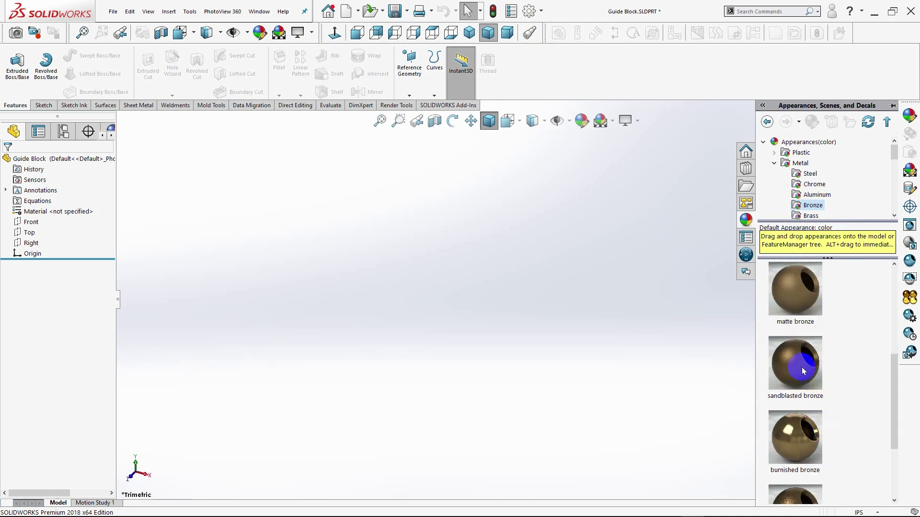
{"action": "scroll", "coordinate": [832, 398], "scroll_direction": "down", "scroll_amount": 3}
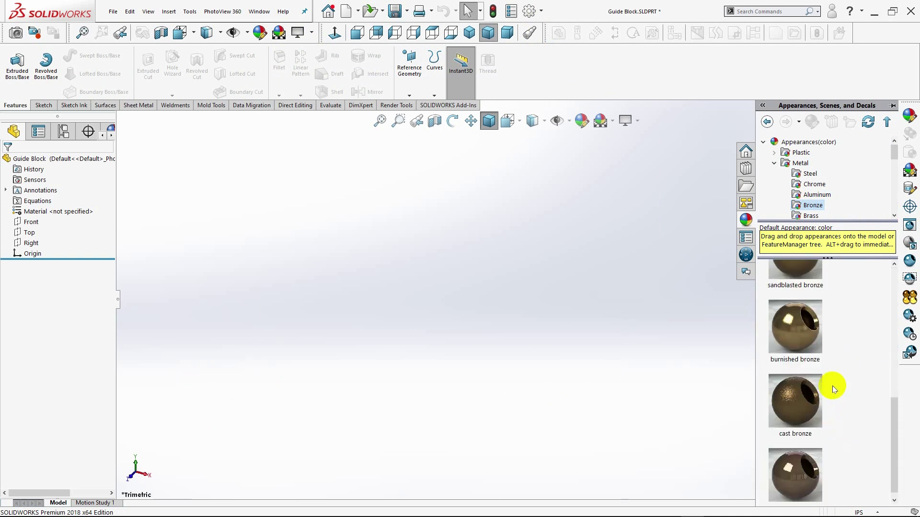
{"action": "left_click", "coordinate": [795, 382]}
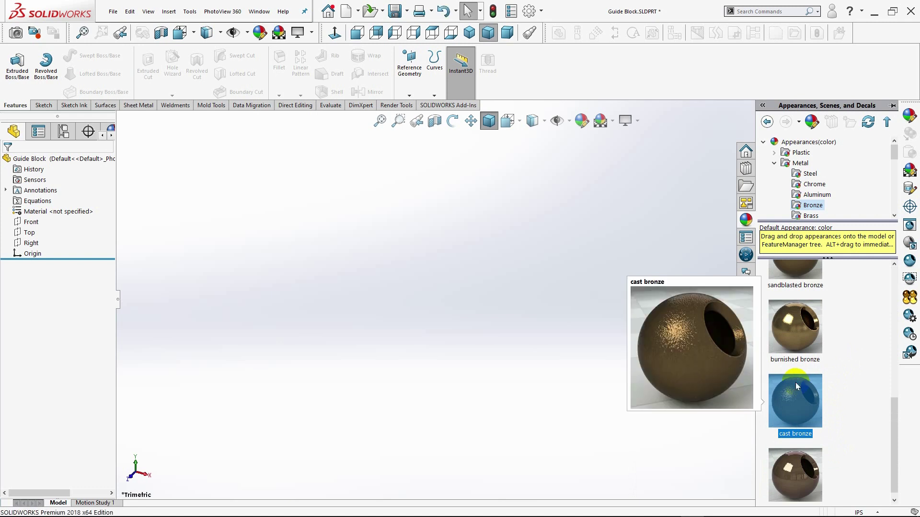
{"action": "left_click", "coordinate": [532, 317]}
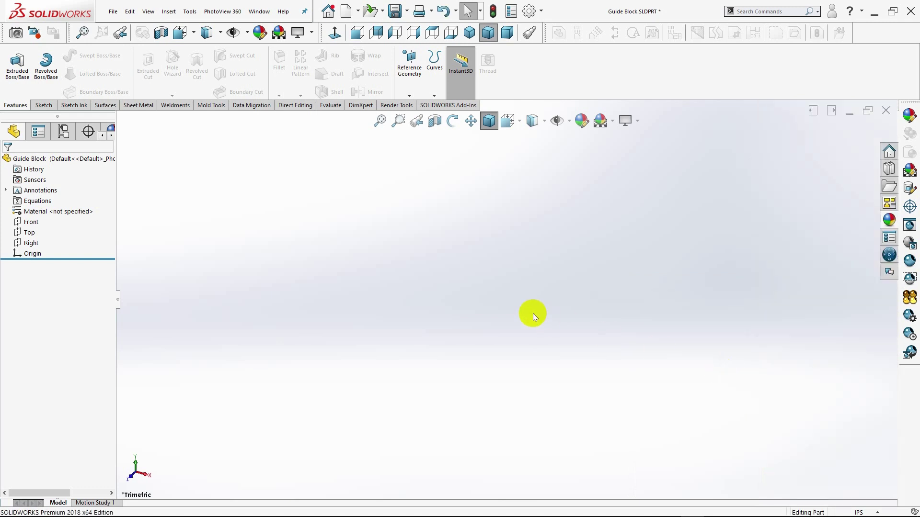
Start a Front plane sketch and draw a horizontal centerline rightward from the origin.
{"action": "left_click", "coordinate": [19, 222]}
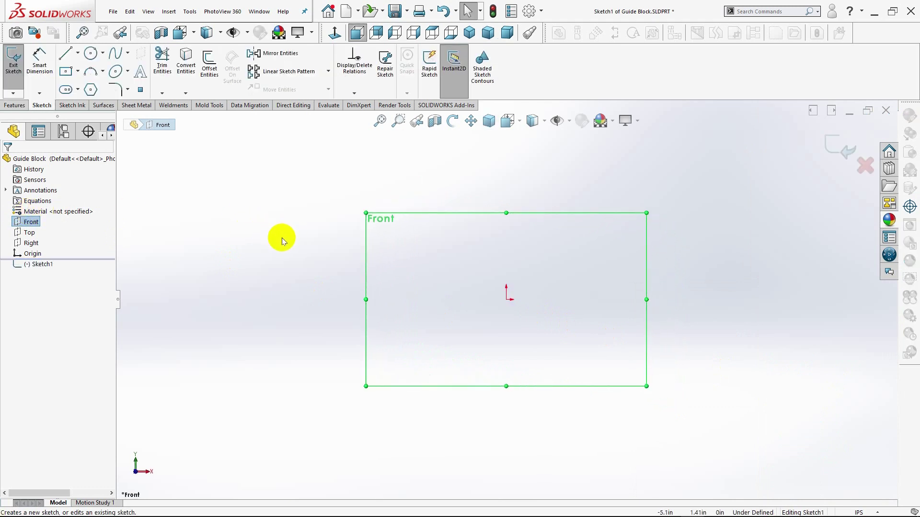
{"action": "left_click", "coordinate": [77, 52]}
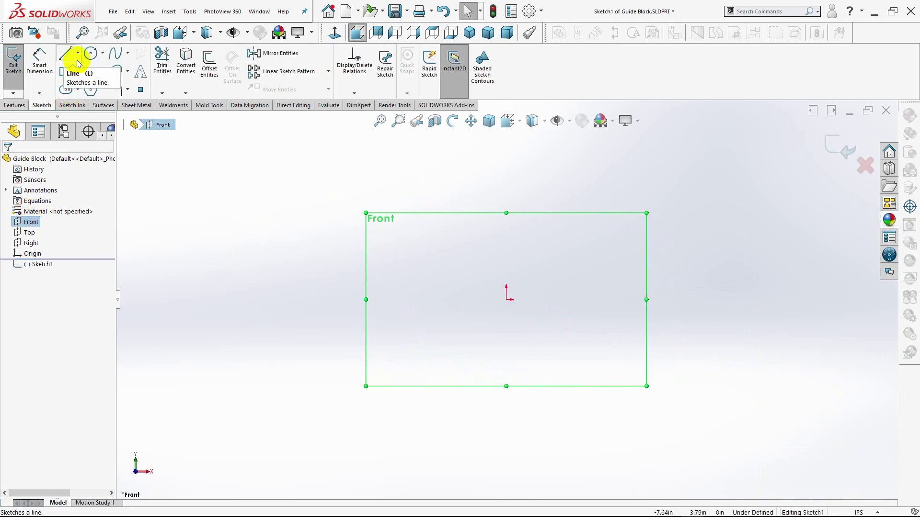
{"action": "left_click", "coordinate": [79, 80]}
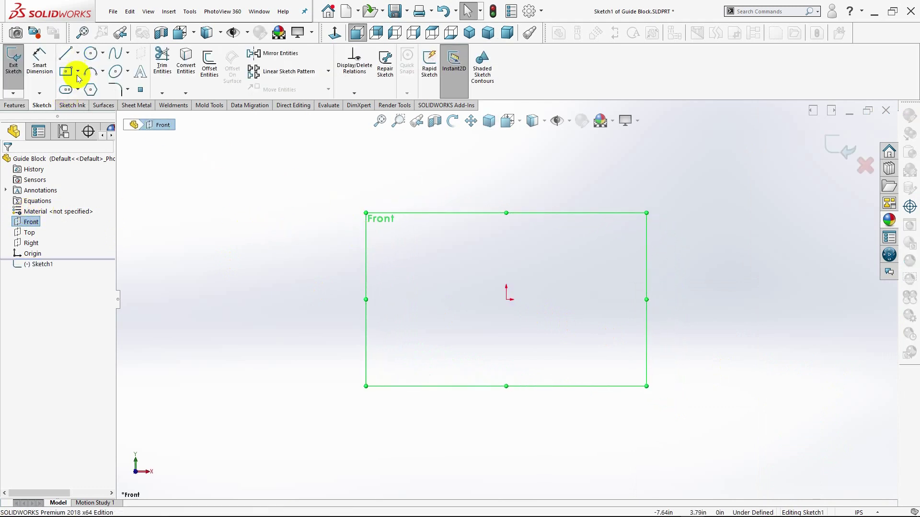
{"action": "left_click", "coordinate": [506, 300]}
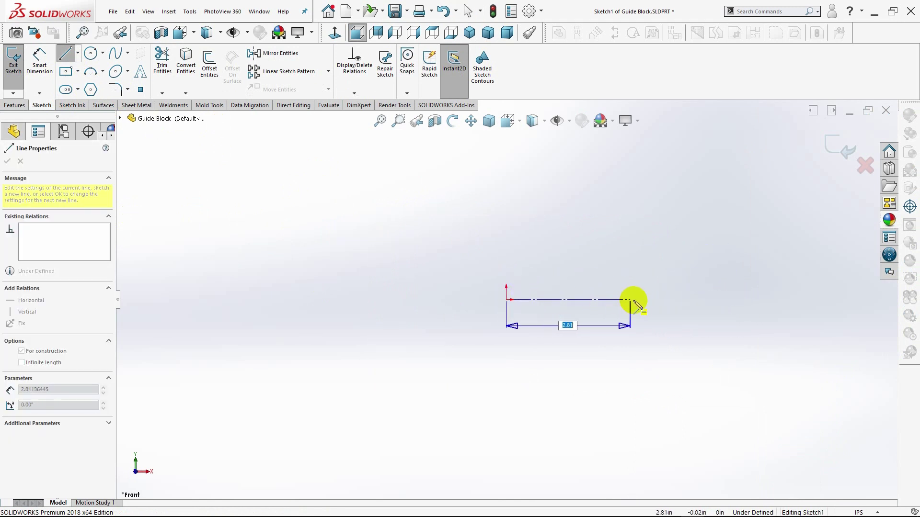
{"action": "left_click", "coordinate": [634, 300]}
{"action": "key", "text": "Escape"}
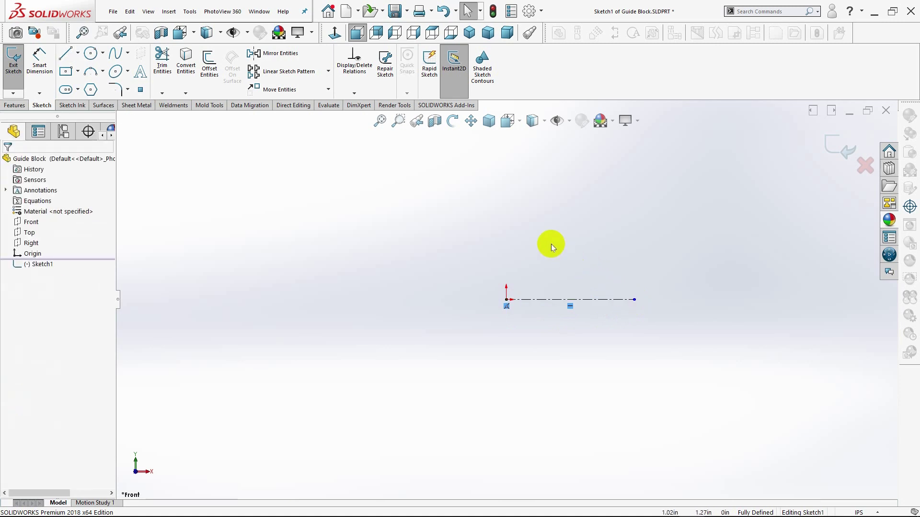
Draw a vertical centerline upward from the origin.
{"action": "scroll", "coordinate": [551, 243], "scroll_direction": "down", "scroll_amount": 3}
{"action": "scroll", "coordinate": [594, 302], "scroll_direction": "down", "scroll_amount": 1}
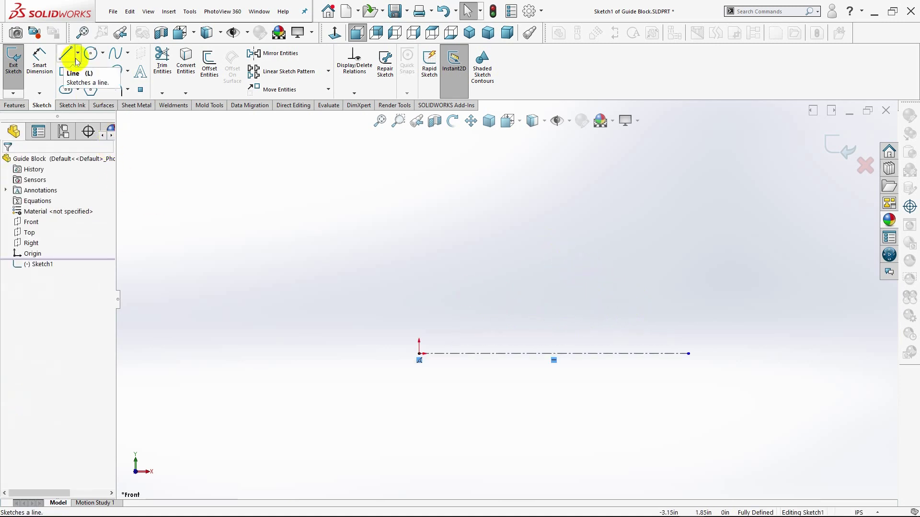
{"action": "key", "text": "Return"}
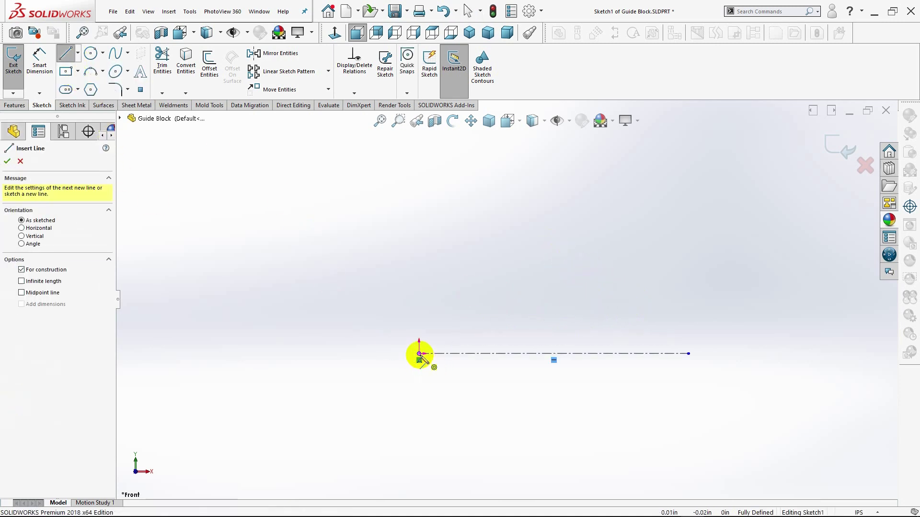
{"action": "left_click", "coordinate": [419, 354]}
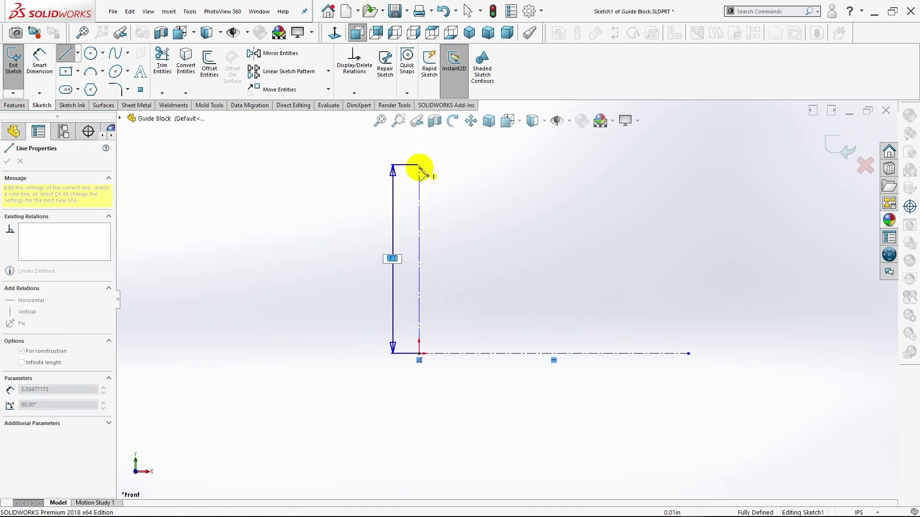
{"action": "double_click", "coordinate": [420, 173]}
{"action": "key", "text": "Escape"}
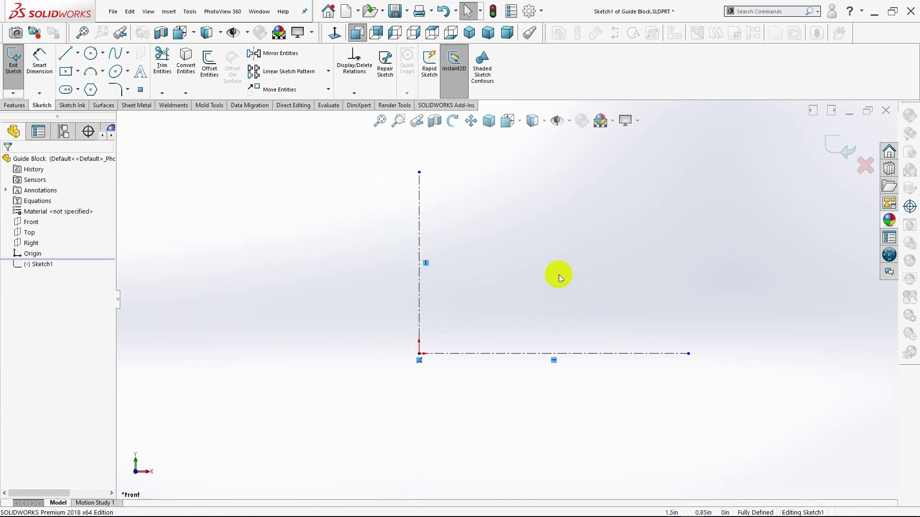
Draw a five-line outline: up from origin, across, down, angled to the centerline, back to origin.
{"action": "scroll", "coordinate": [764, 245], "scroll_direction": "down", "scroll_amount": 1}
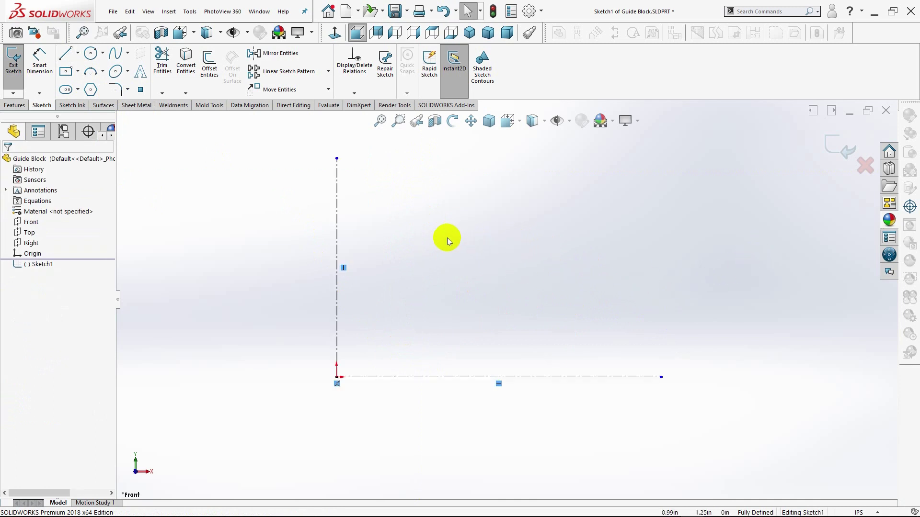
{"action": "left_click", "coordinate": [65, 58]}
{"action": "left_click", "coordinate": [338, 377]}
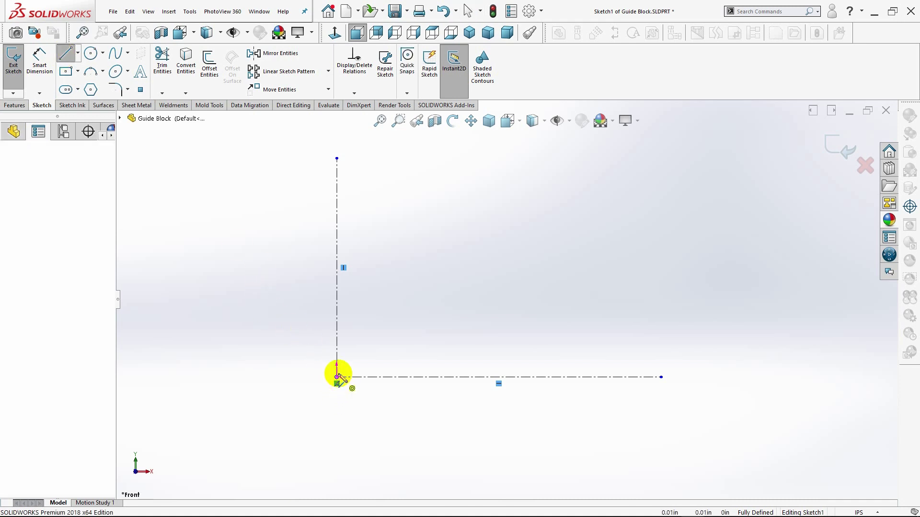
{"action": "left_click", "coordinate": [337, 232]}
{"action": "left_click", "coordinate": [578, 235]}
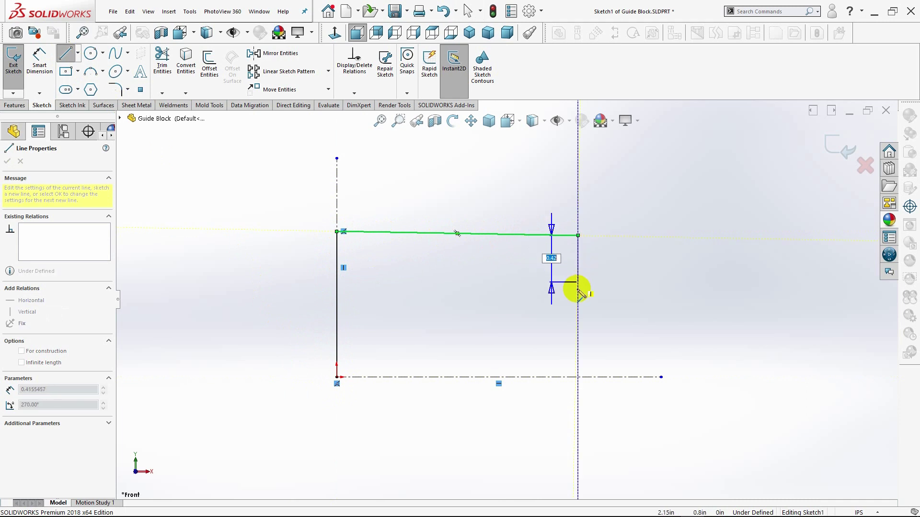
{"action": "left_click", "coordinate": [578, 305]}
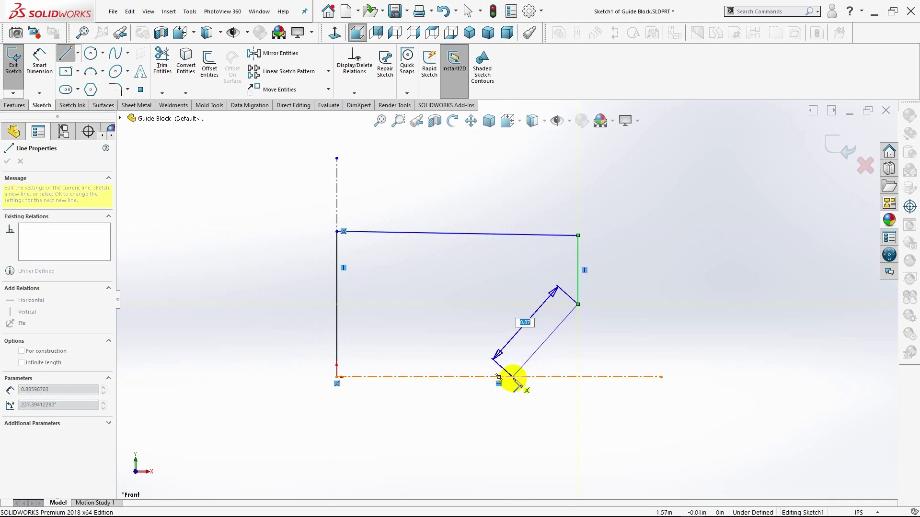
{"action": "left_click", "coordinate": [513, 377]}
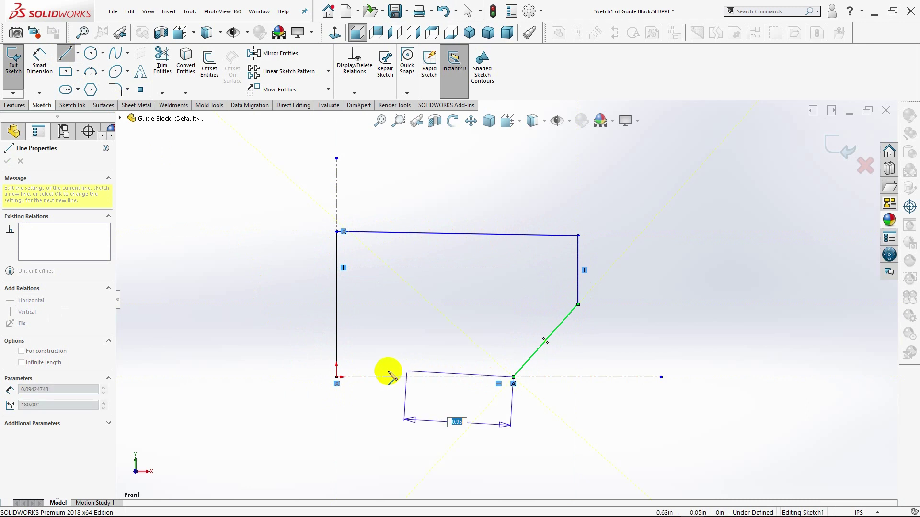
{"action": "left_click", "coordinate": [337, 377]}
{"action": "key", "text": "Escape"}
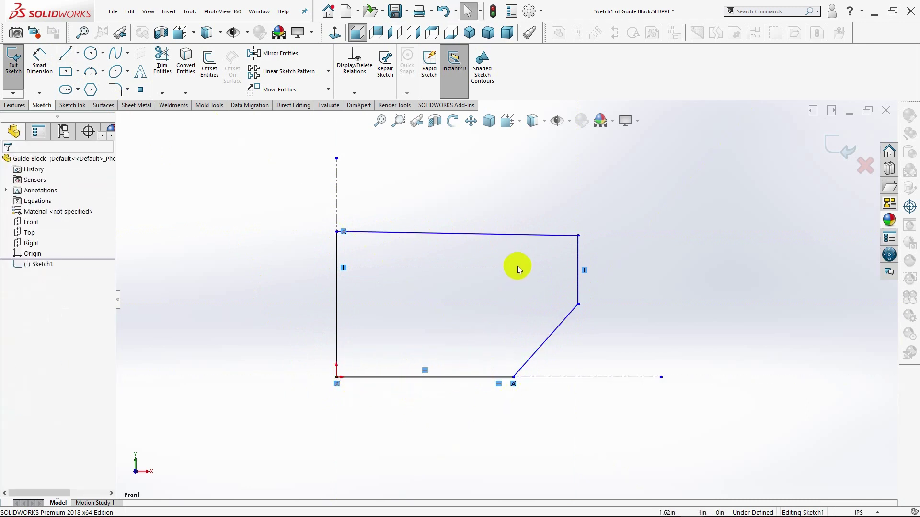
{"action": "scroll", "coordinate": [493, 230], "scroll_direction": "down", "scroll_amount": 1}
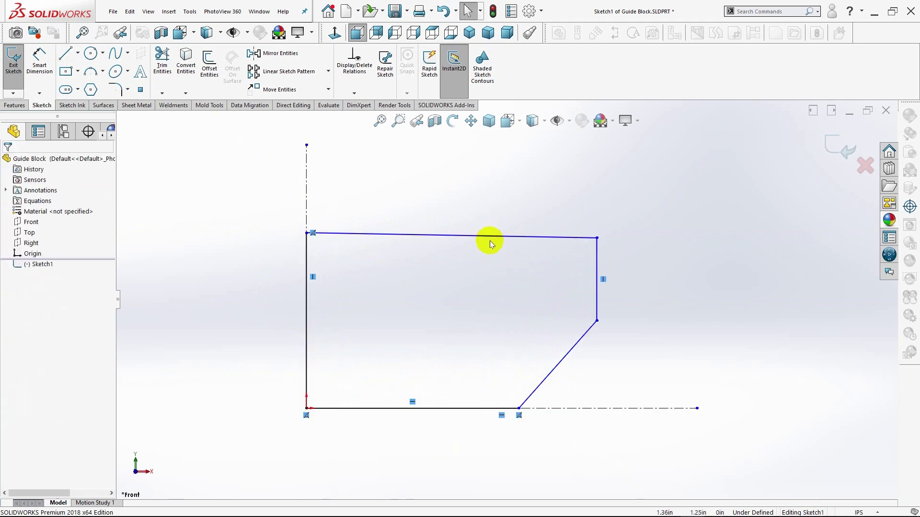
Place a circle of 0.625 diameter centred on the outline's left edge.
{"action": "left_click", "coordinate": [91, 54]}
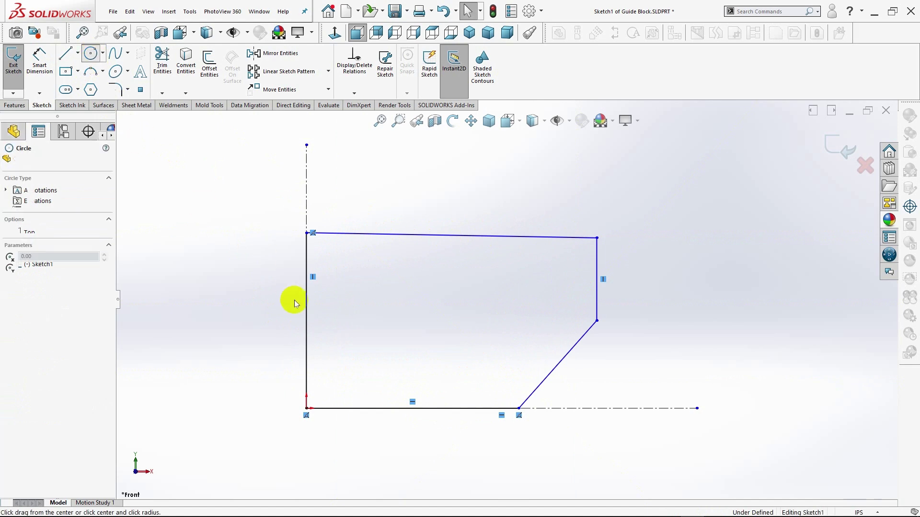
{"action": "left_click", "coordinate": [307, 332]}
{"action": "type", "text": ".6250"}
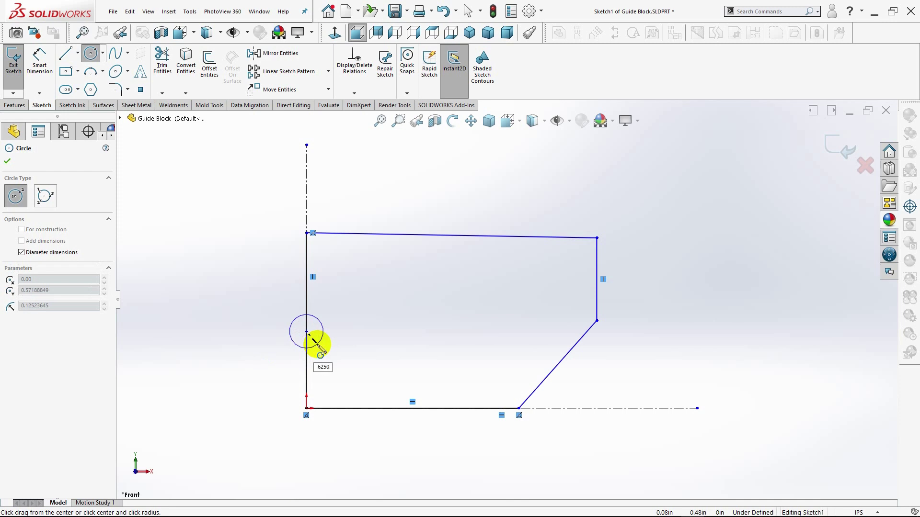
{"action": "left_click", "coordinate": [317, 343]}
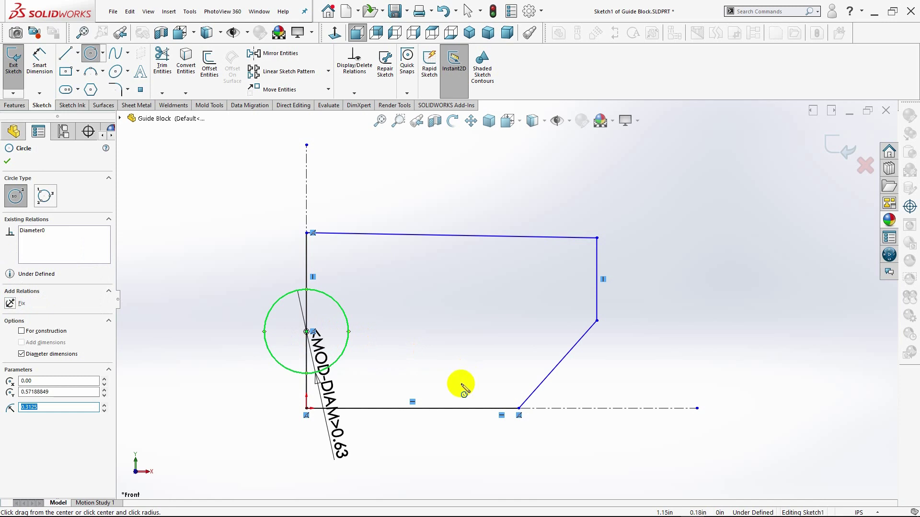
{"action": "left_click", "coordinate": [12, 163]}
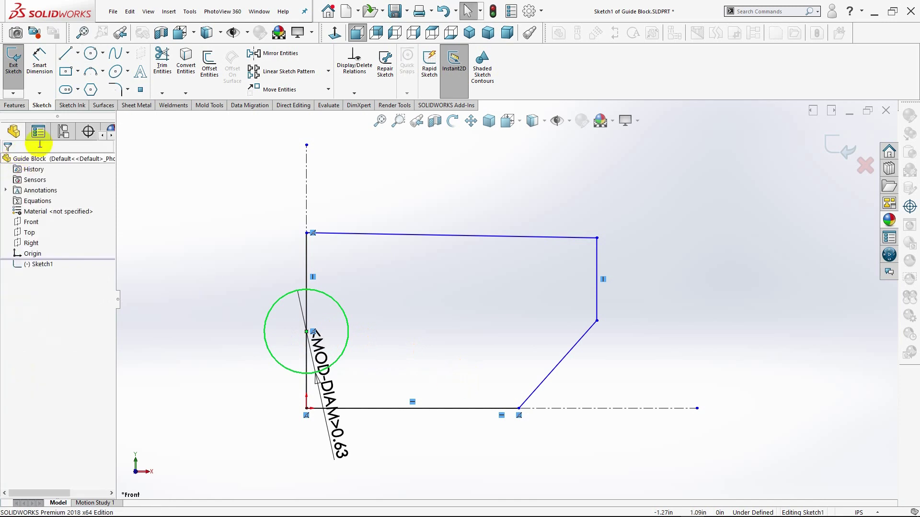
Dimension the right edge to the vertical centerline as a 2.25 width.
{"action": "left_click", "coordinate": [40, 59]}
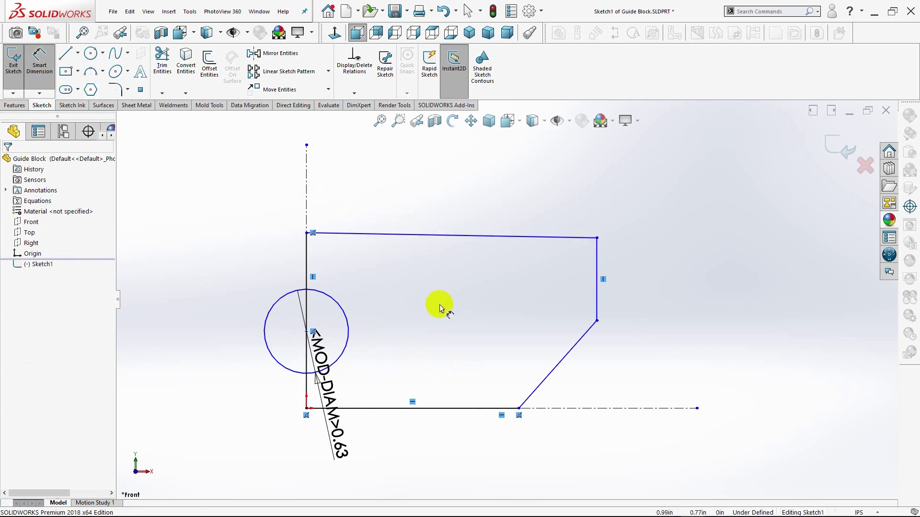
{"action": "left_click", "coordinate": [596, 290]}
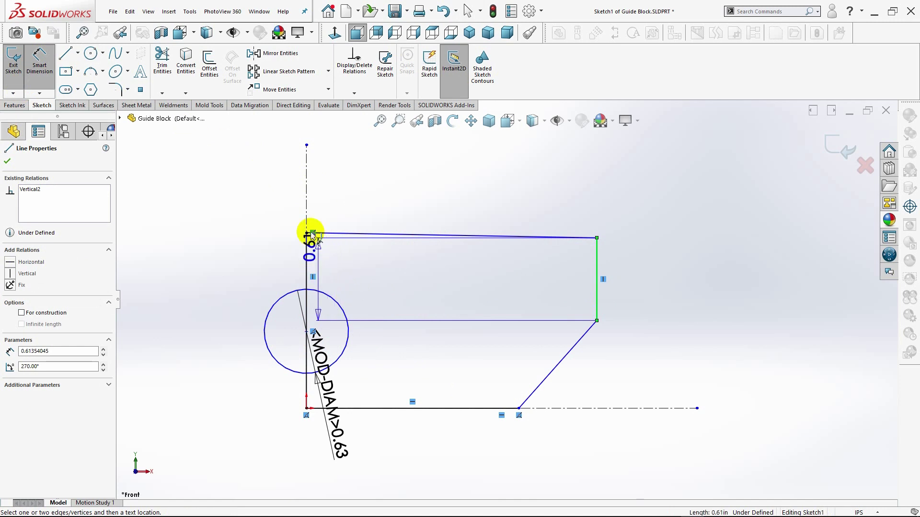
{"action": "left_click", "coordinate": [307, 189]}
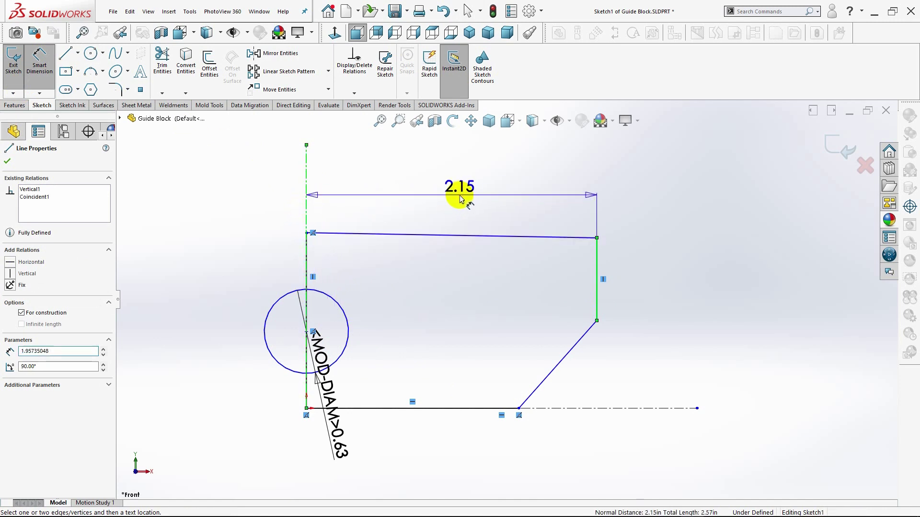
{"action": "left_click", "coordinate": [461, 200]}
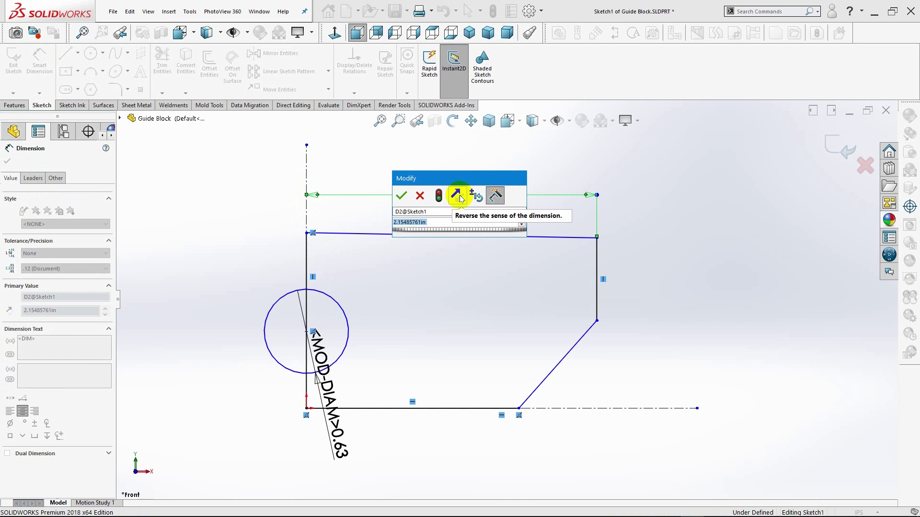
{"action": "type", "text": "2.250"}
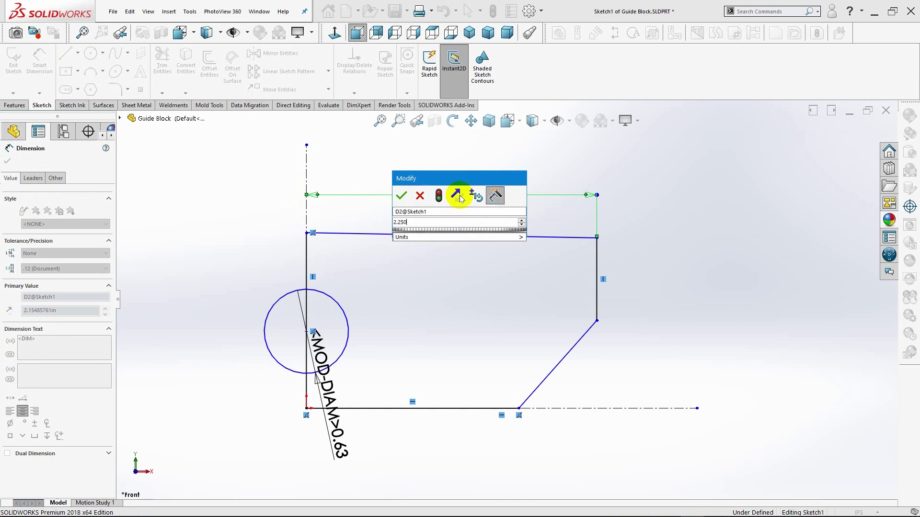
{"action": "key", "text": "Return"}
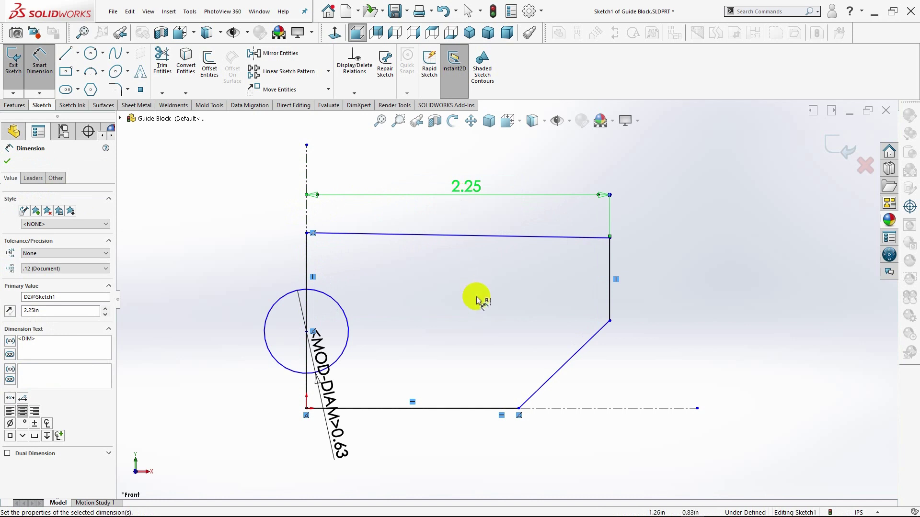
Set the bottom step length to 1.00 and move the diameter label left of the circle.
{"action": "left_click", "coordinate": [519, 408]}
{"action": "left_click", "coordinate": [306, 408]}
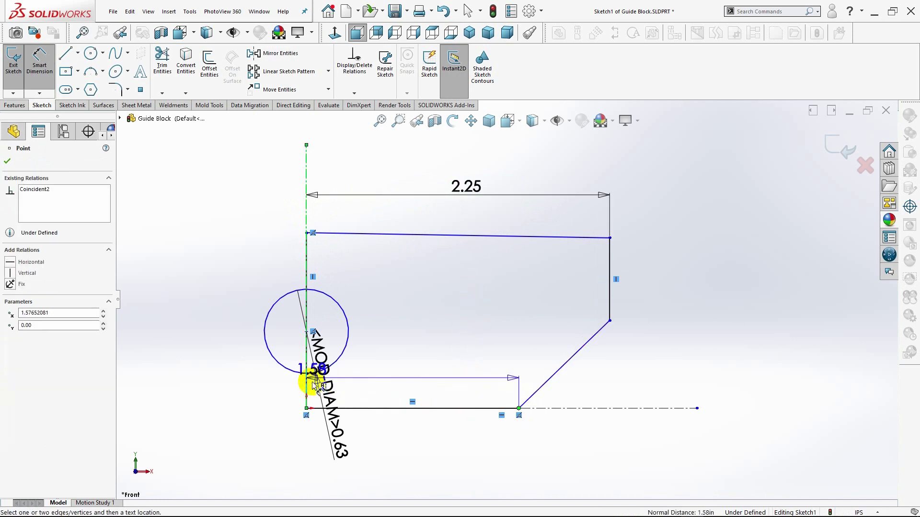
{"action": "left_click", "coordinate": [400, 474]}
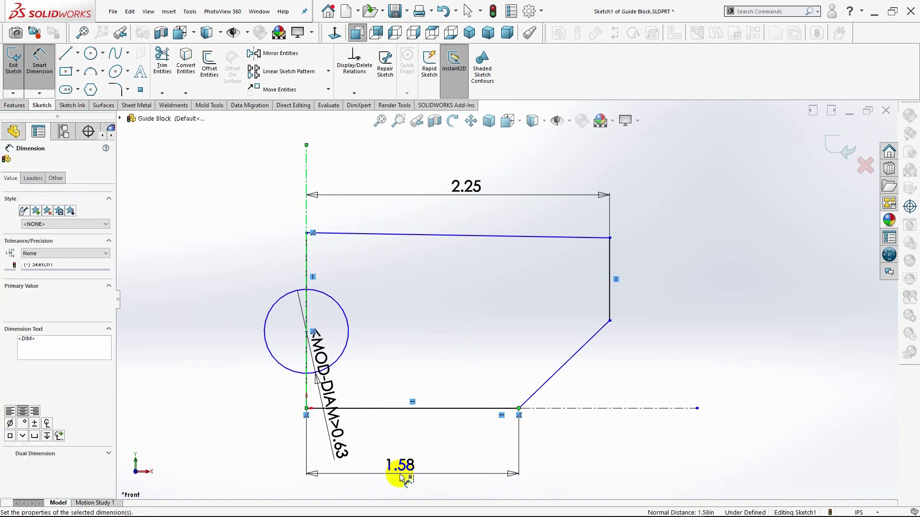
{"action": "type", "text": "1"}
{"action": "key", "text": "Return"}
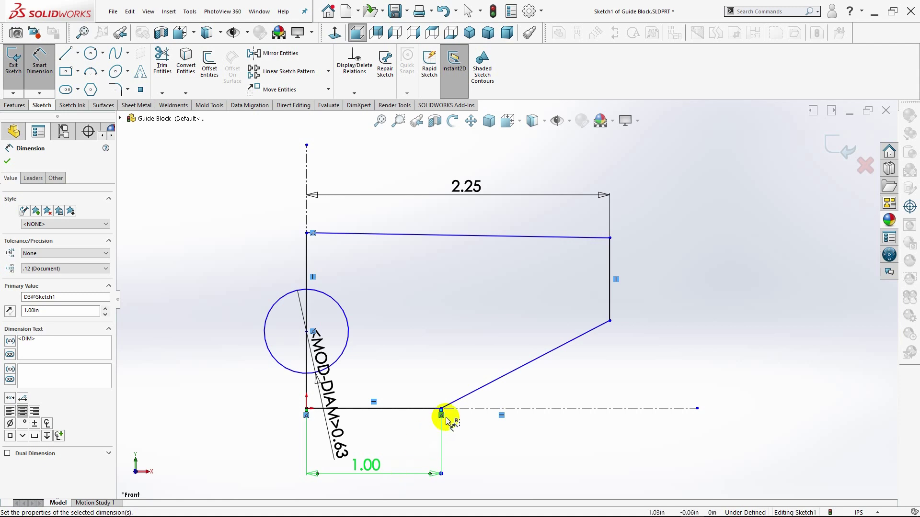
{"action": "scroll", "coordinate": [496, 336], "scroll_direction": "up", "scroll_amount": 2}
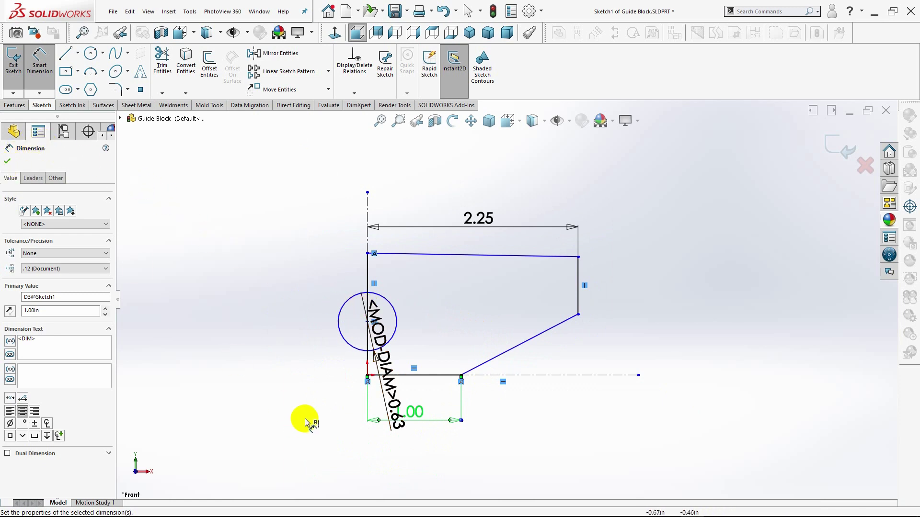
{"action": "mouse_move", "coordinate": [390, 411]}
{"action": "left_mouse_down"}
{"action": "mouse_move", "coordinate": [251, 343]}
{"action": "mouse_move", "coordinate": [261, 349]}
{"action": "left_mouse_up"}
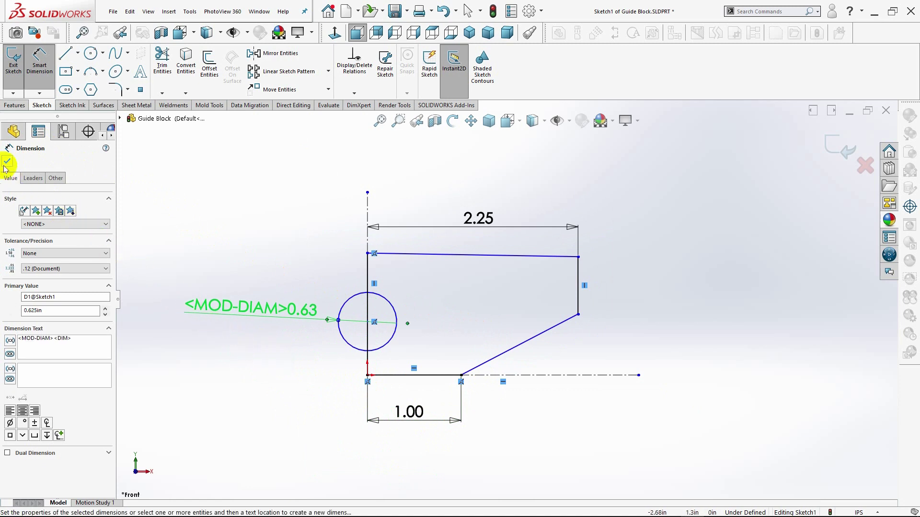
{"action": "left_click", "coordinate": [7, 163]}
{"action": "left_click", "coordinate": [39, 61]}
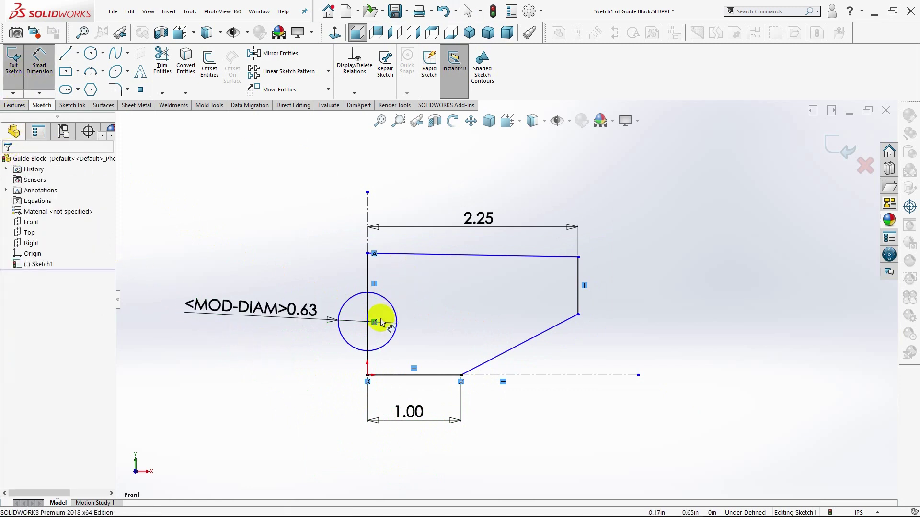
{"action": "left_click", "coordinate": [370, 322]}
{"action": "left_click", "coordinate": [411, 256]}
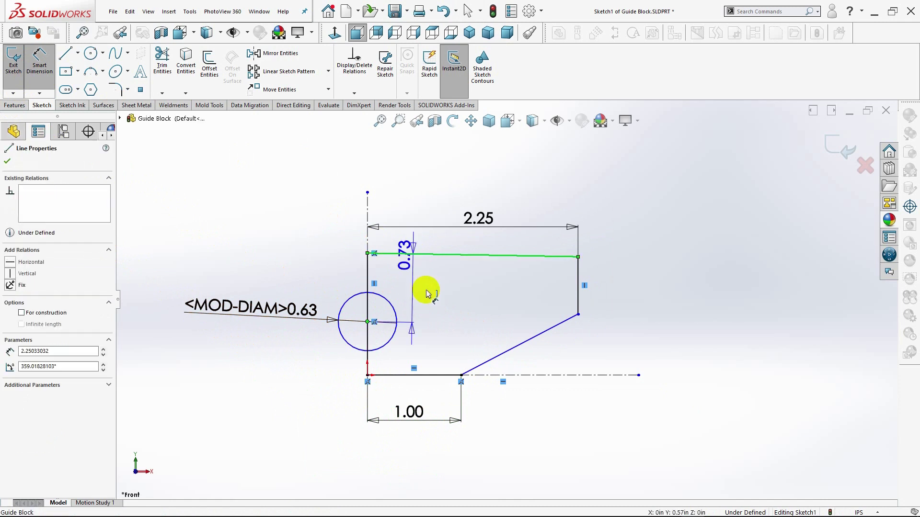
{"action": "left_click", "coordinate": [447, 293]}
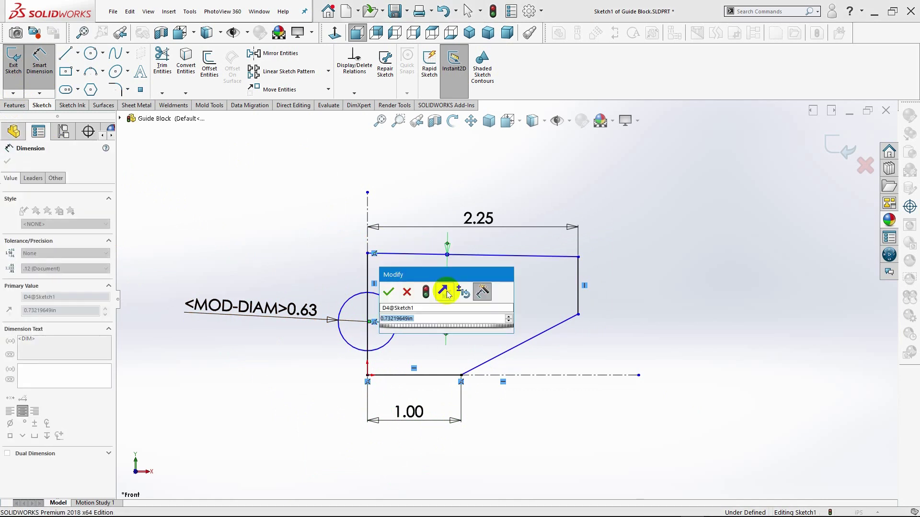
{"action": "type", "text": ".875"}
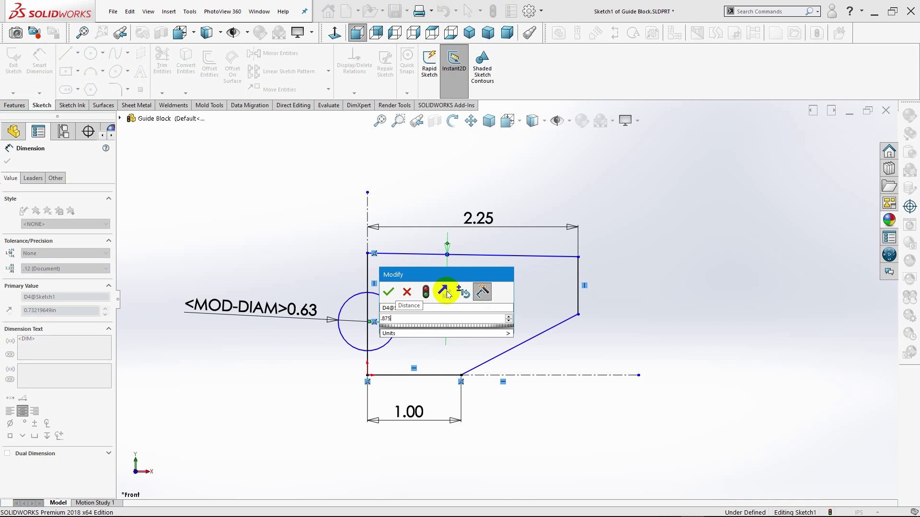
{"action": "key", "text": "Return"}
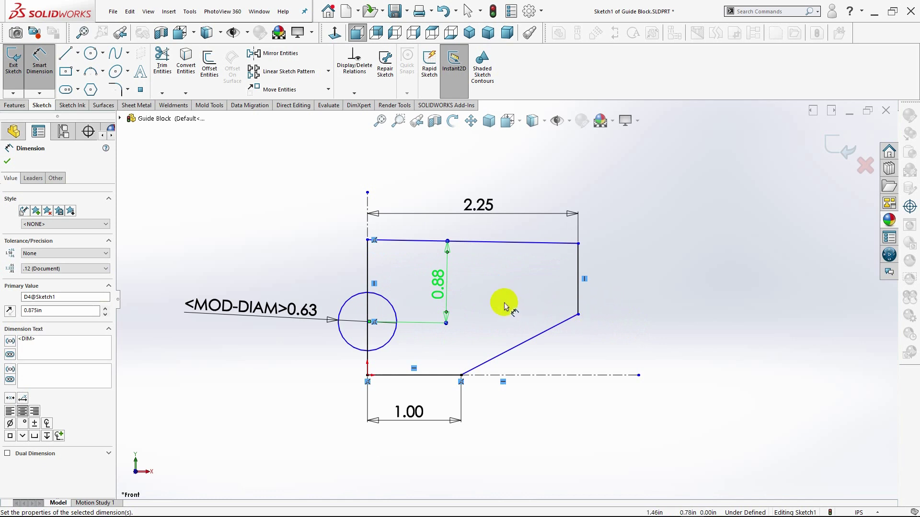
{"action": "key", "text": "ctrl+z"}
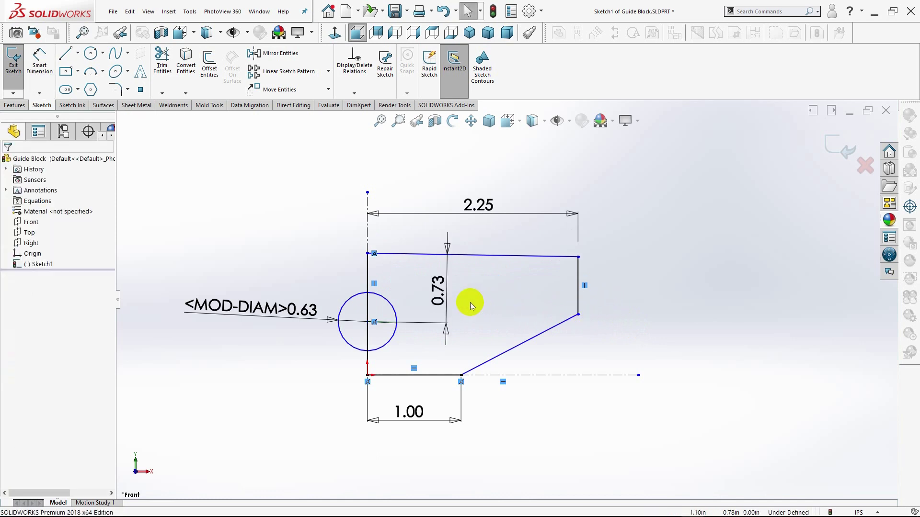
{"action": "left_click_drag", "start_coordinate": [475, 304], "coordinate": [428, 332]}
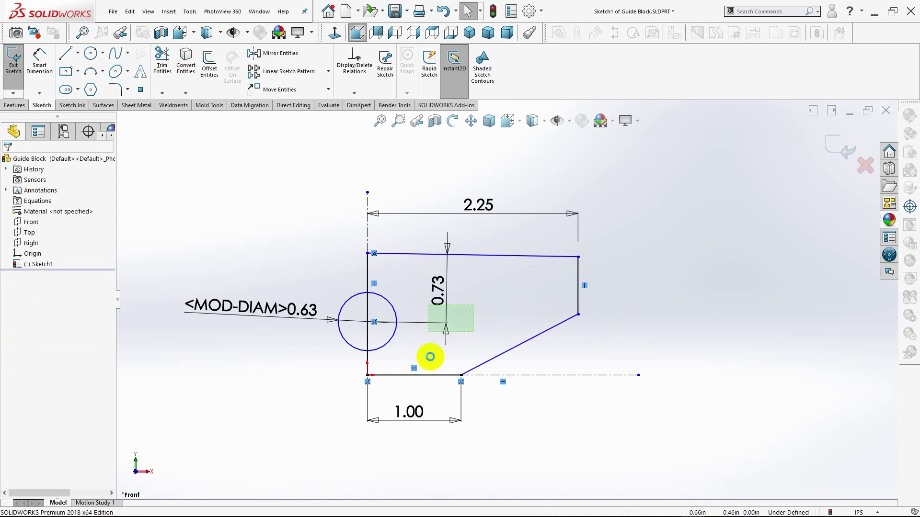
{"action": "left_click", "coordinate": [439, 329]}
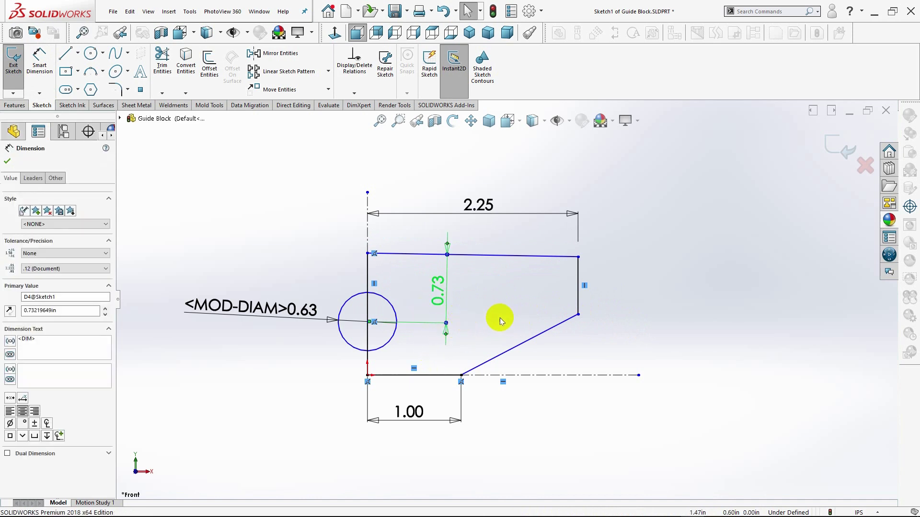
{"action": "key", "text": "Delete"}
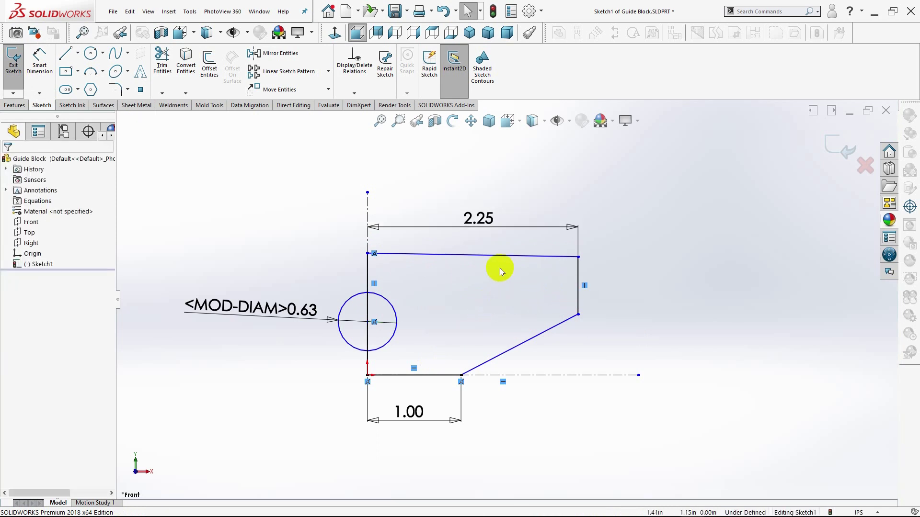
Delete the slanted top edge and the right vertical edge.
{"action": "left_click", "coordinate": [550, 257]}
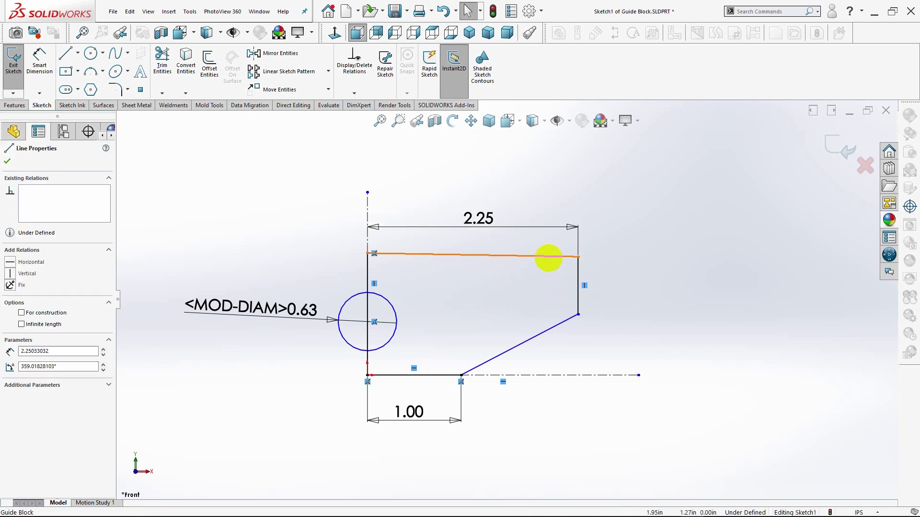
{"action": "key", "text": "Delete"}
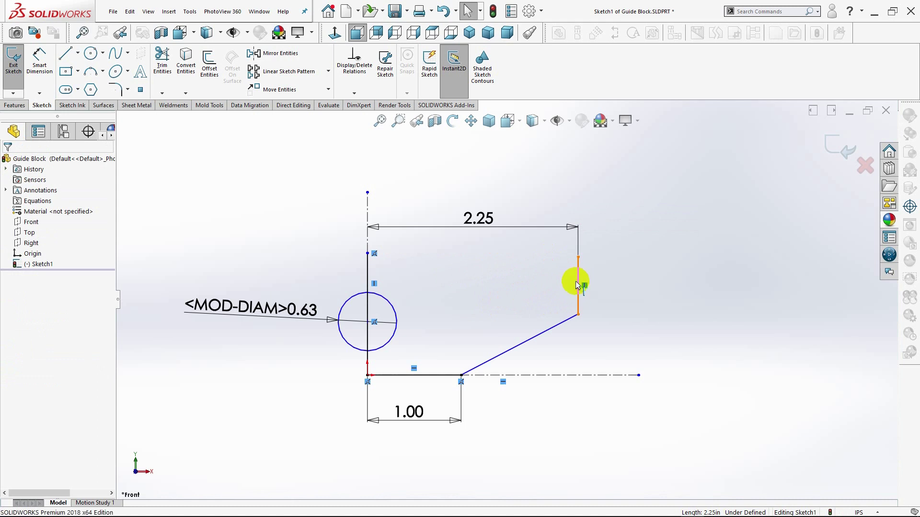
{"action": "left_click", "coordinate": [577, 285]}
{"action": "key", "text": "Delete"}
{"action": "left_click", "coordinate": [405, 259]}
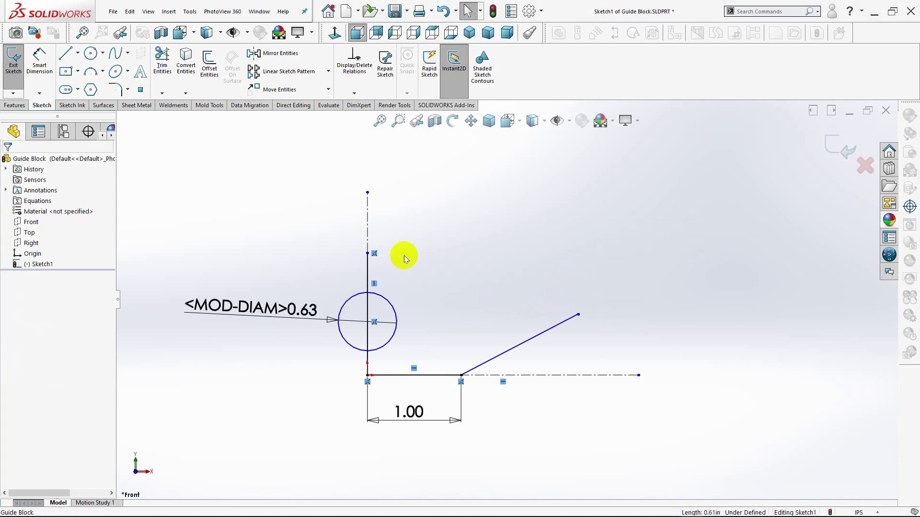
Redraw a horizontal top edge and a vertical right edge closing the profile.
{"action": "left_click", "coordinate": [66, 54]}
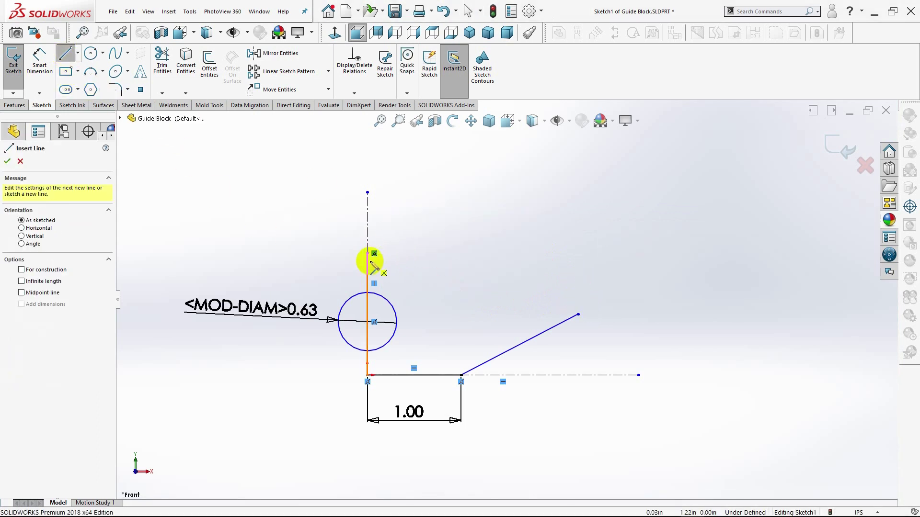
{"action": "left_click", "coordinate": [368, 253]}
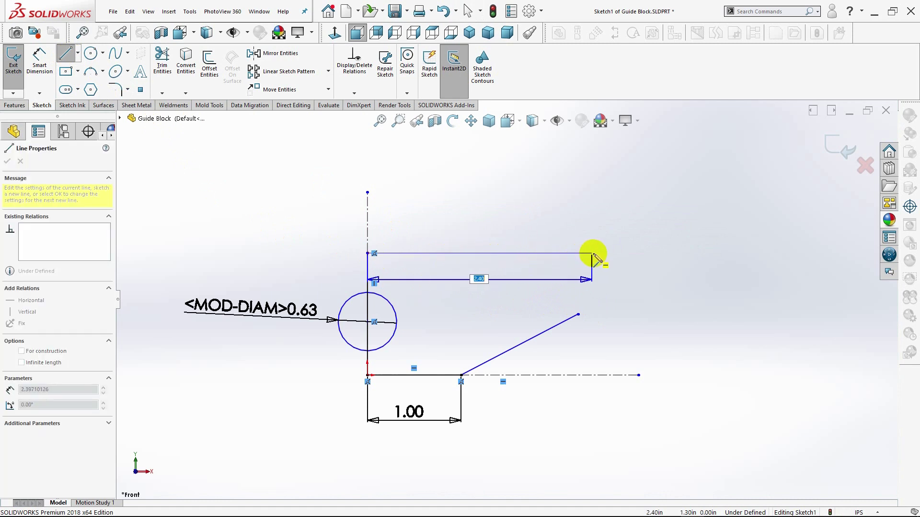
{"action": "left_click", "coordinate": [579, 254]}
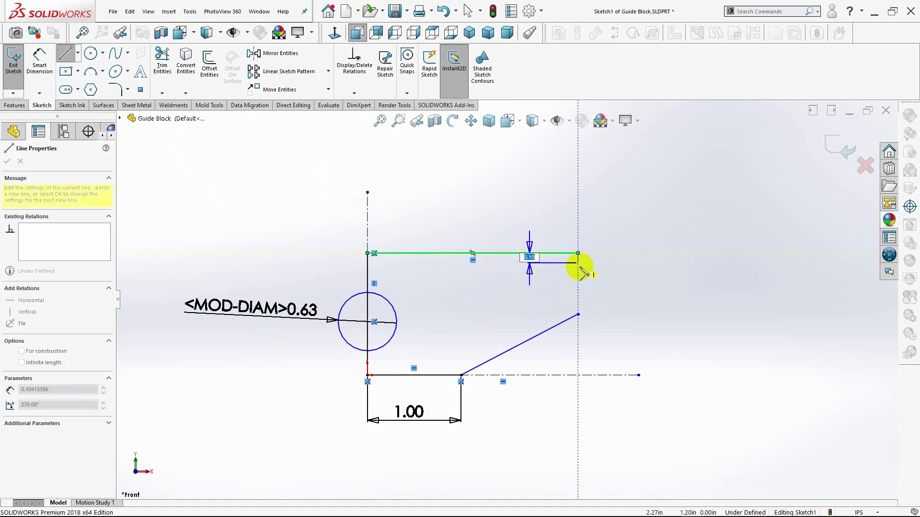
{"action": "left_click", "coordinate": [579, 315]}
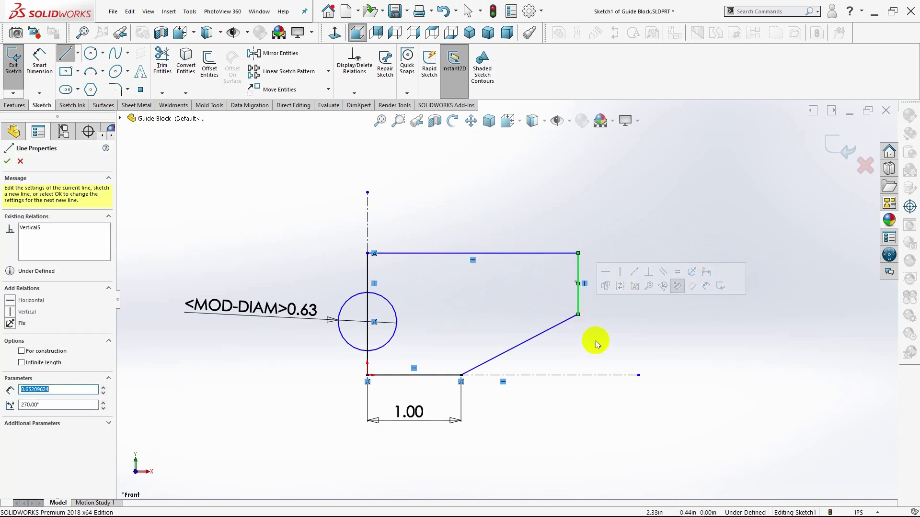
{"action": "key", "text": "Escape"}
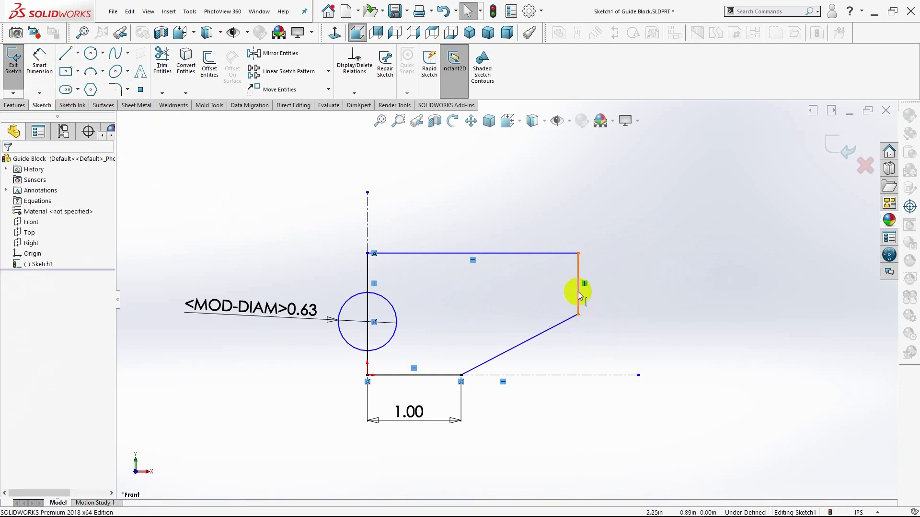
{"action": "left_click", "coordinate": [40, 60]}
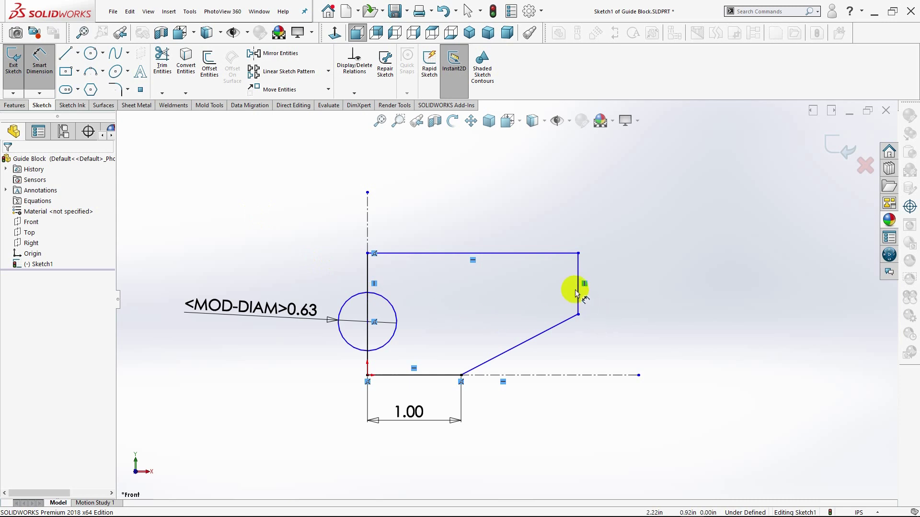
Re-add the 2.25 width from the right edge to the centerline.
{"action": "left_click", "coordinate": [577, 294]}
{"action": "left_click", "coordinate": [367, 206]}
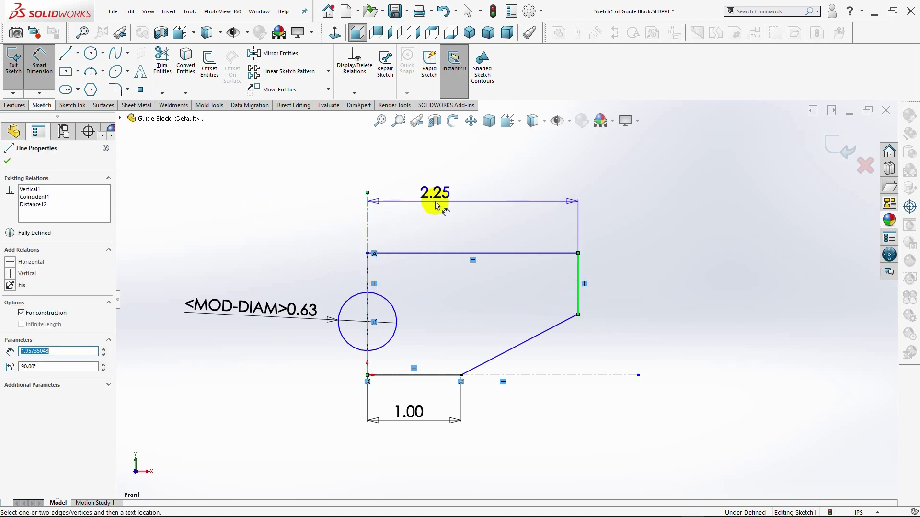
{"action": "left_click", "coordinate": [476, 205]}
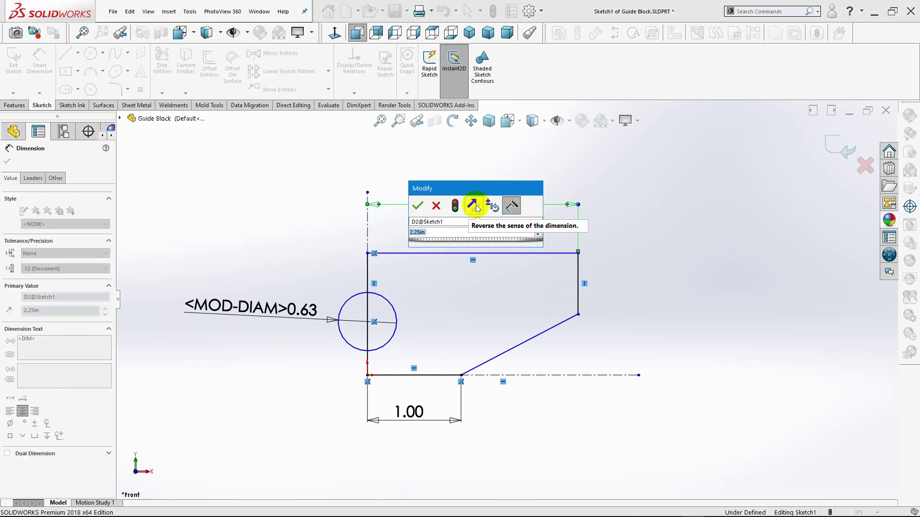
{"action": "key", "text": "Return"}
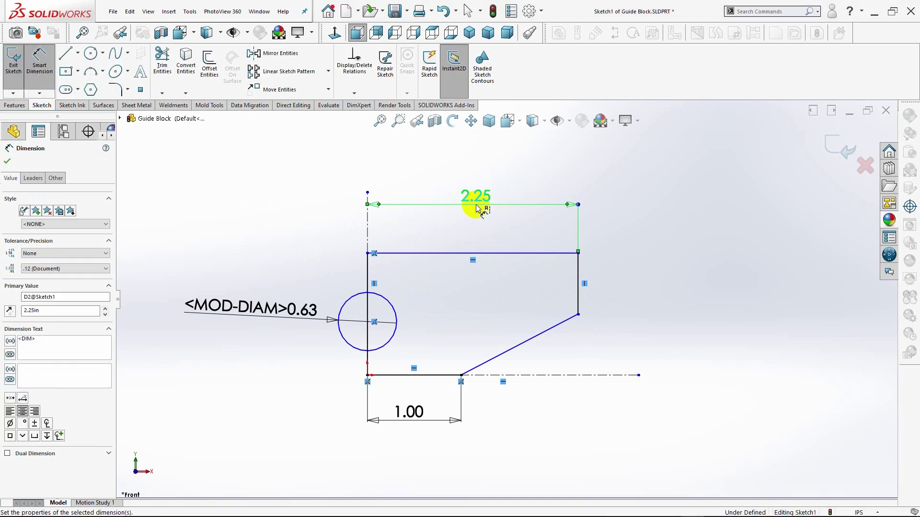
Dimension the right vertical edge to 1.00 in tall.
{"action": "left_click", "coordinate": [581, 286]}
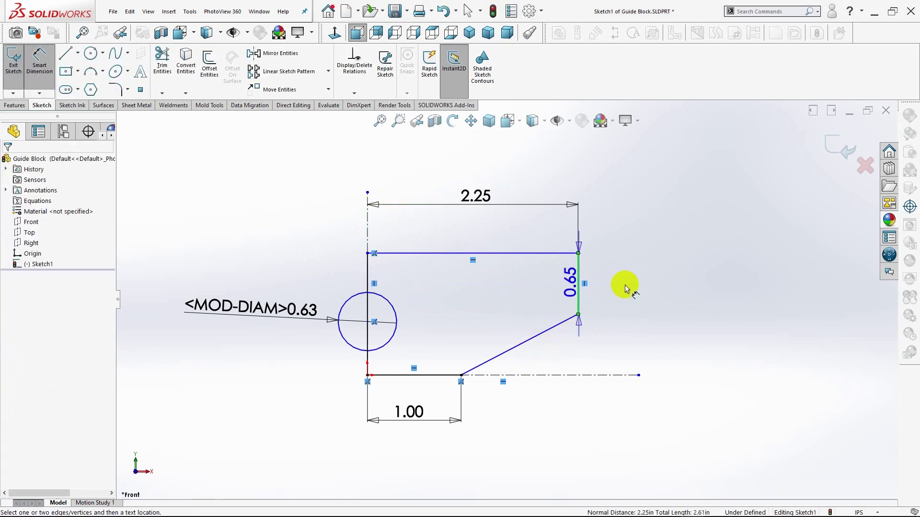
{"action": "left_click", "coordinate": [633, 287]}
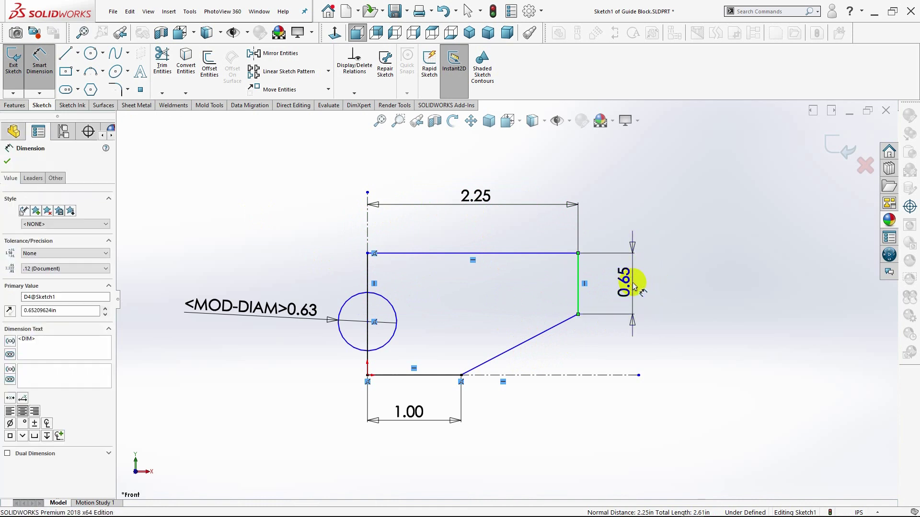
{"action": "type", "text": "1"}
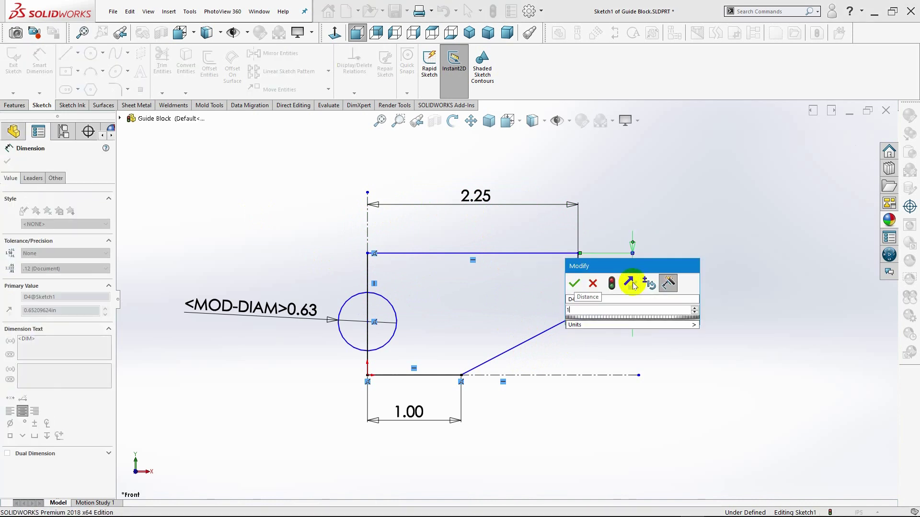
{"action": "key", "text": "Return"}
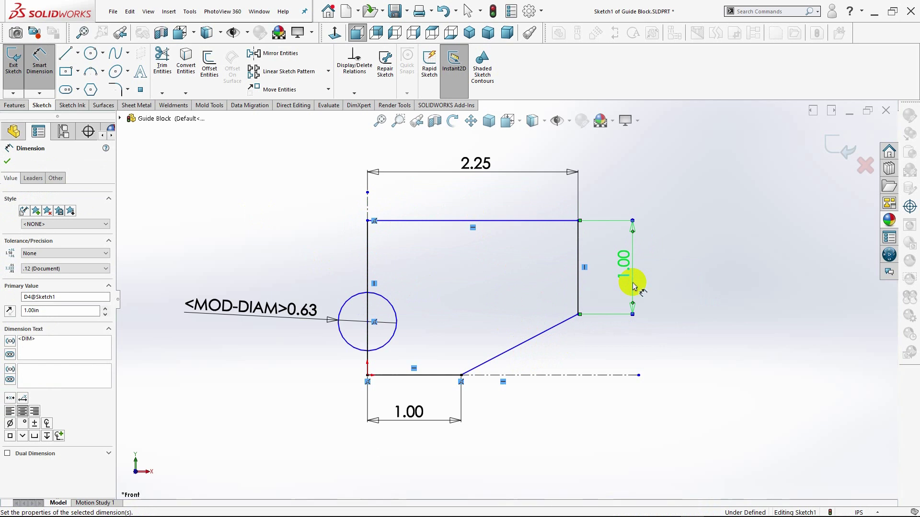
{"action": "left_click", "coordinate": [8, 162]}
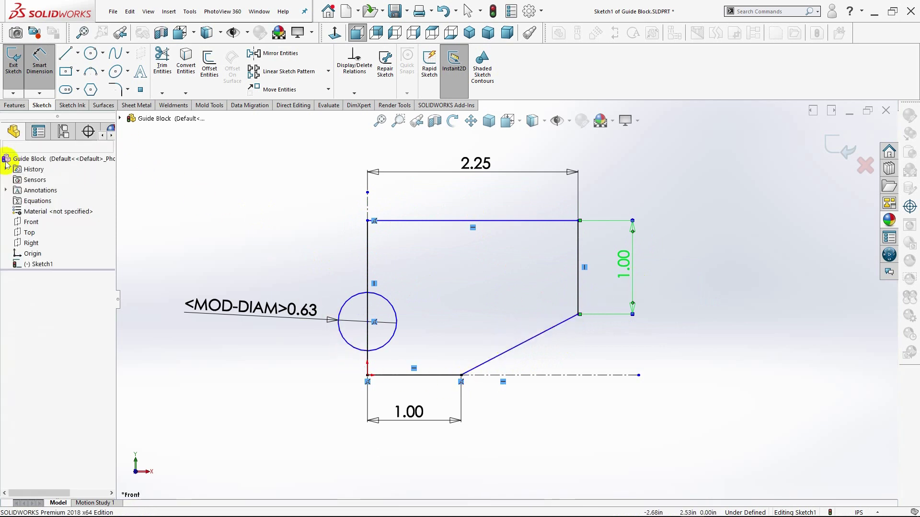
Dimension the circle centre 0.875 below the top edge, placed left of the sketch.
{"action": "left_click", "coordinate": [369, 321]}
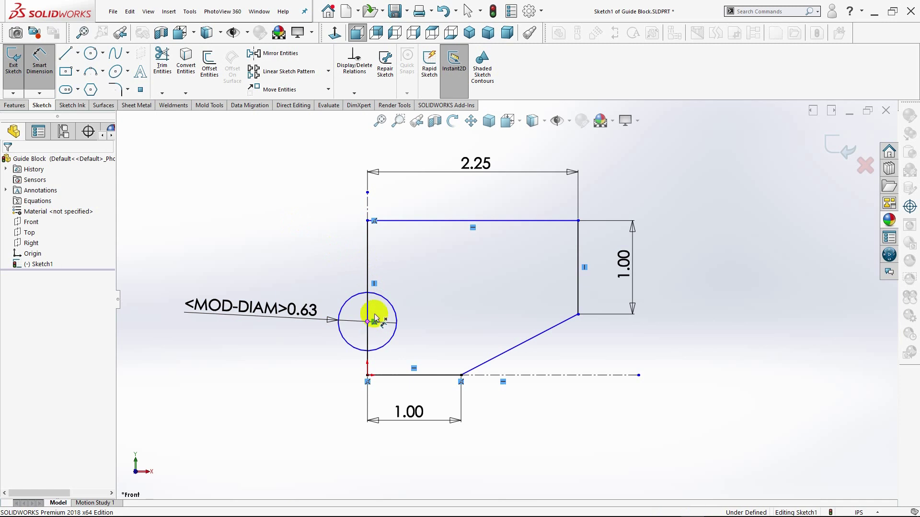
{"action": "left_click", "coordinate": [419, 226]}
{"action": "left_click", "coordinate": [281, 265]}
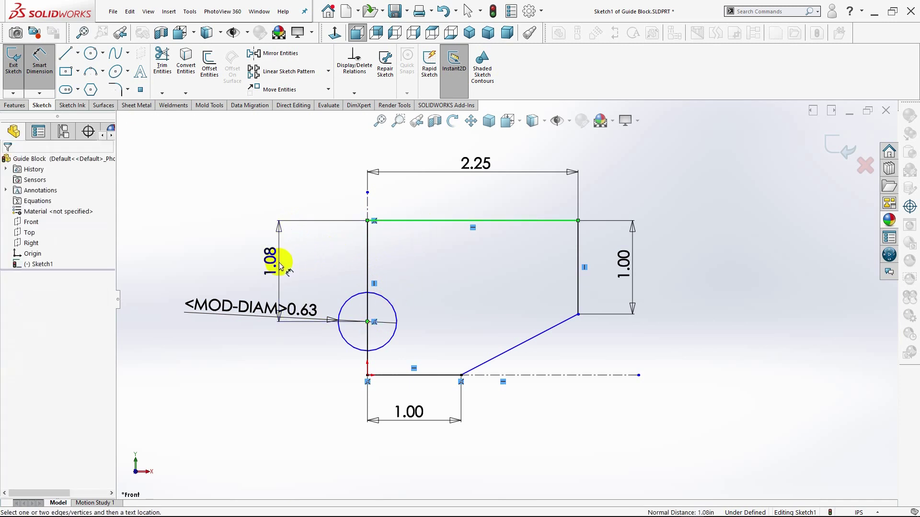
{"action": "double_click", "coordinate": [280, 266]}
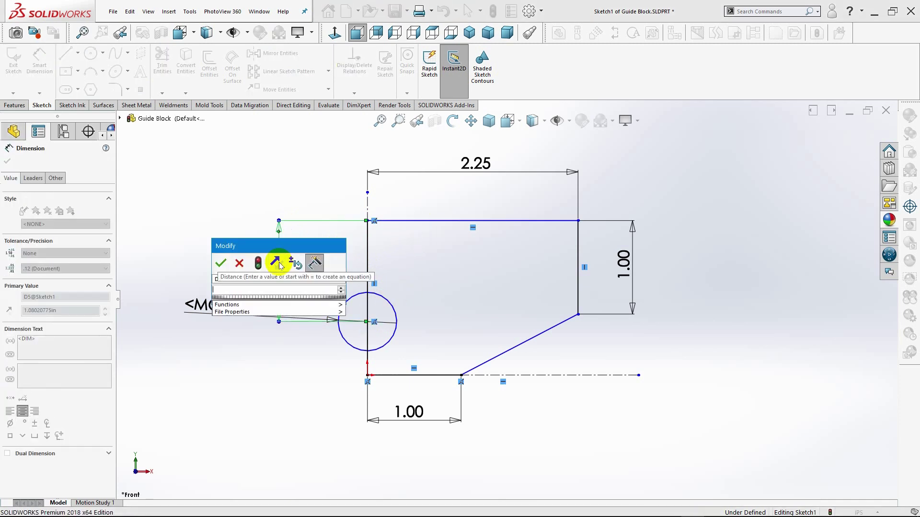
{"action": "type", "text": ".8750"}
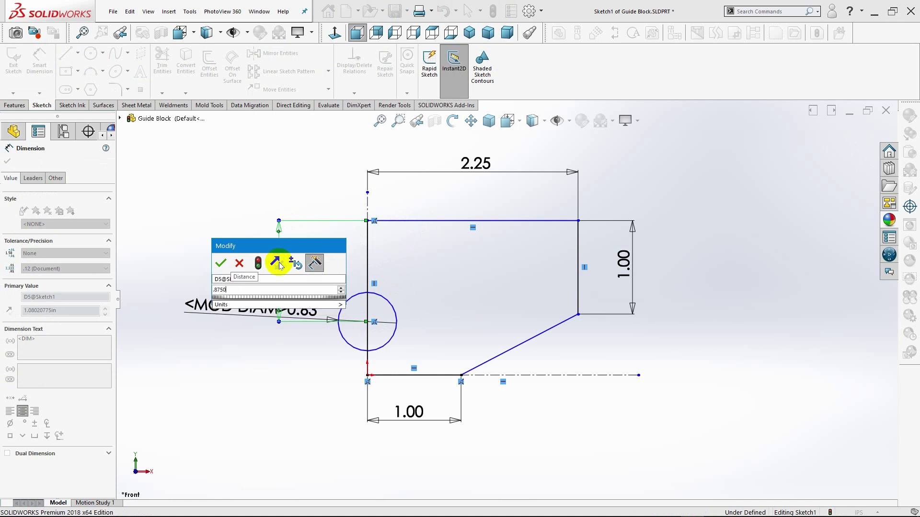
{"action": "key", "text": "Return"}
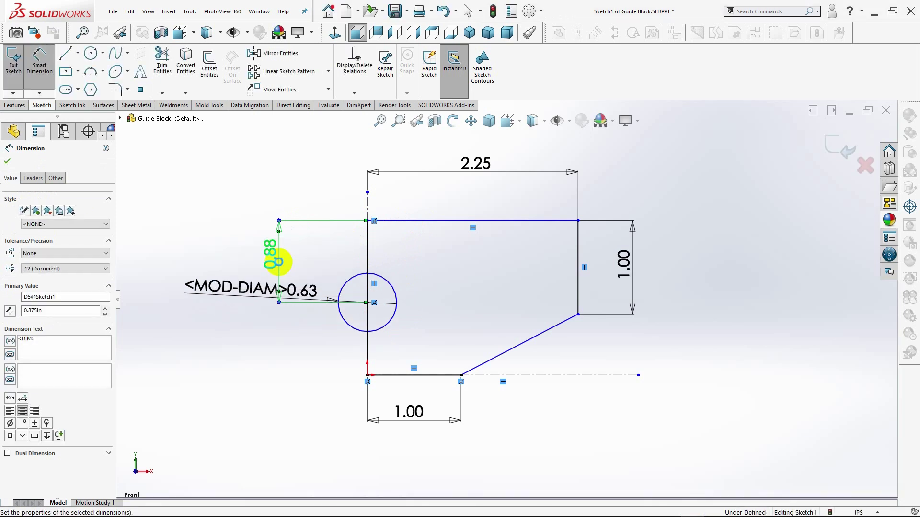
{"action": "left_click", "coordinate": [7, 161]}
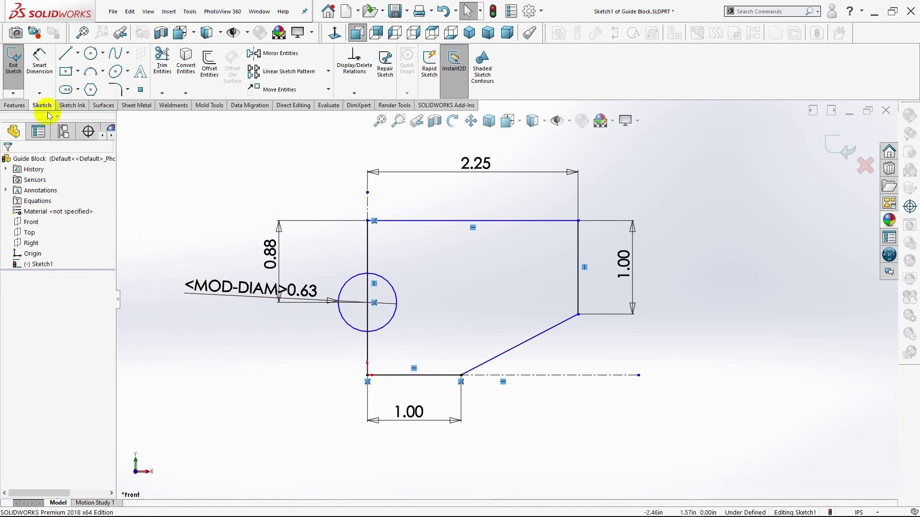
Add a 1.75 overall height from top edge to bottom, then lengthen both centerlines.
{"action": "left_click", "coordinate": [40, 62]}
{"action": "left_click", "coordinate": [475, 221]}
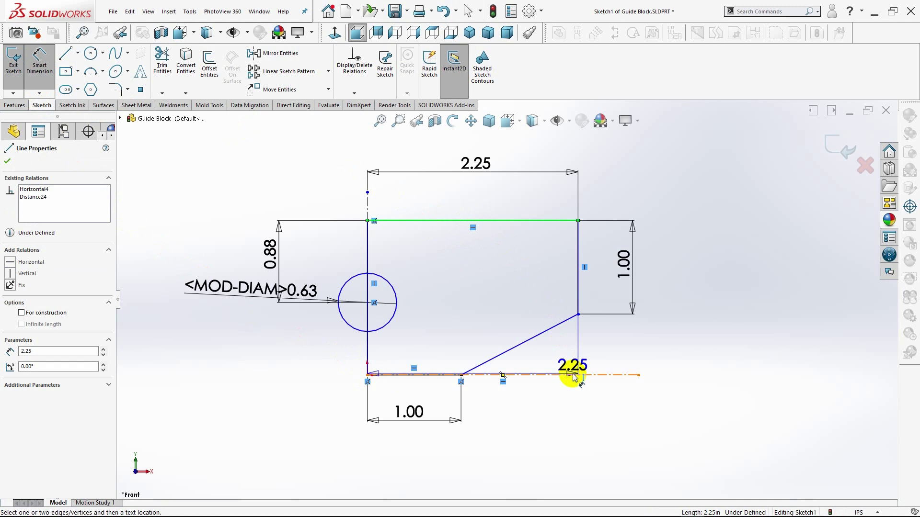
{"action": "left_click", "coordinate": [462, 375]}
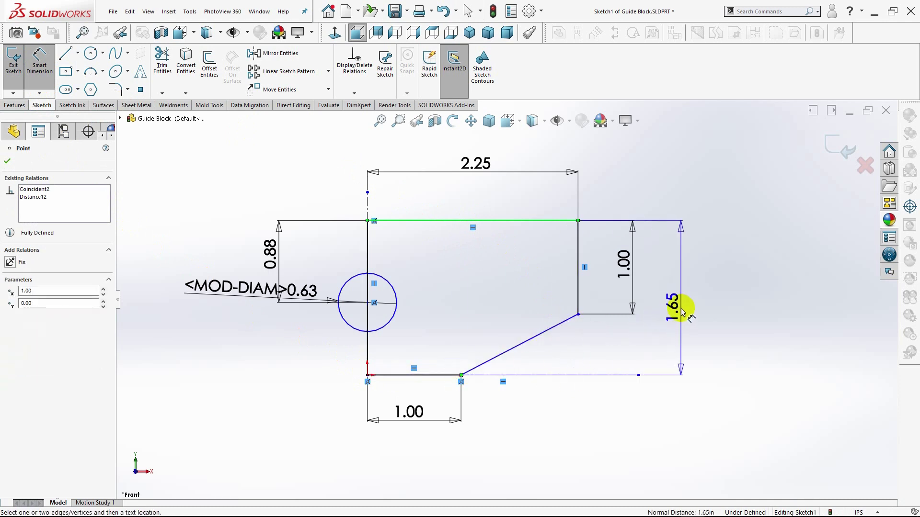
{"action": "left_click", "coordinate": [683, 311]}
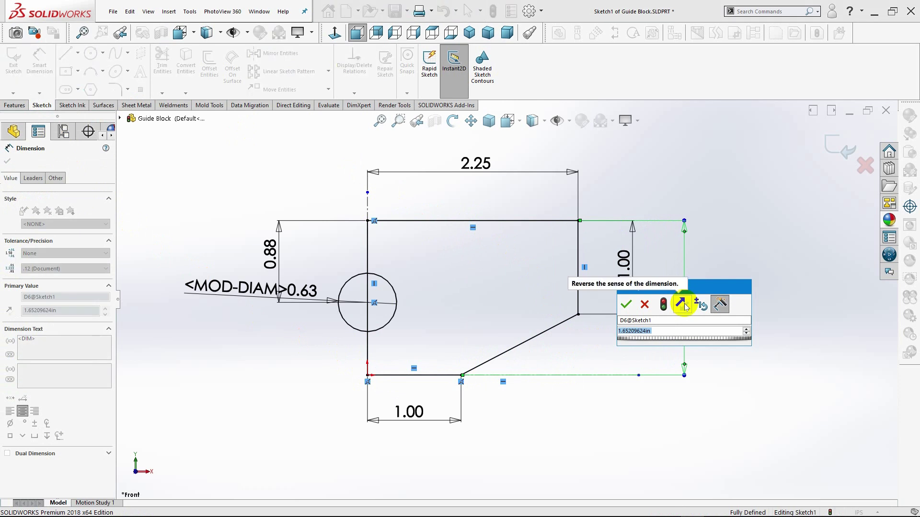
{"action": "key", "text": "BackSpace"}
{"action": "type", "text": "1.75"}
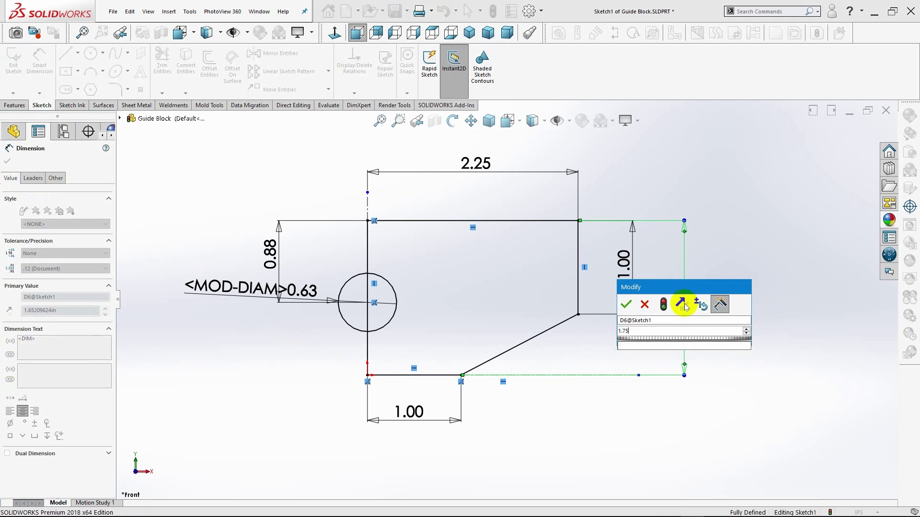
{"action": "key", "text": "Return"}
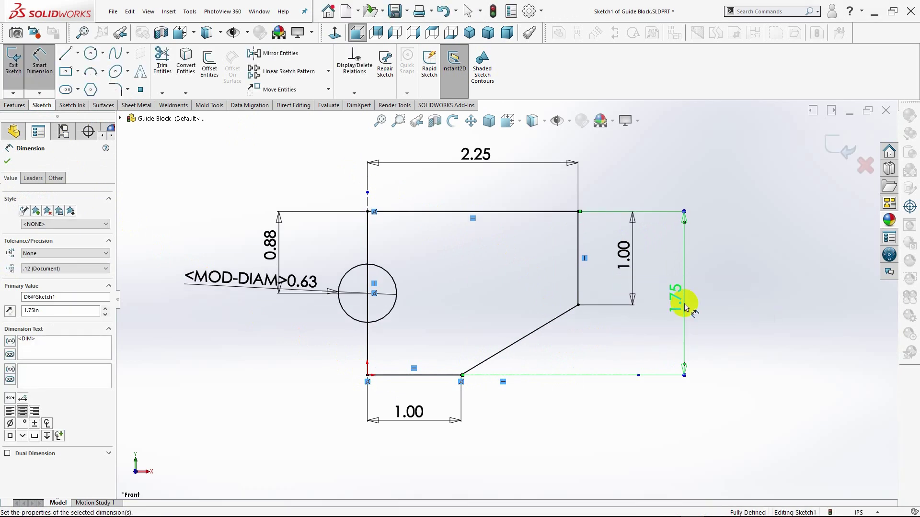
{"action": "left_click", "coordinate": [7, 161]}
{"action": "left_click_drag", "start_coordinate": [640, 378], "coordinate": [756, 375]}
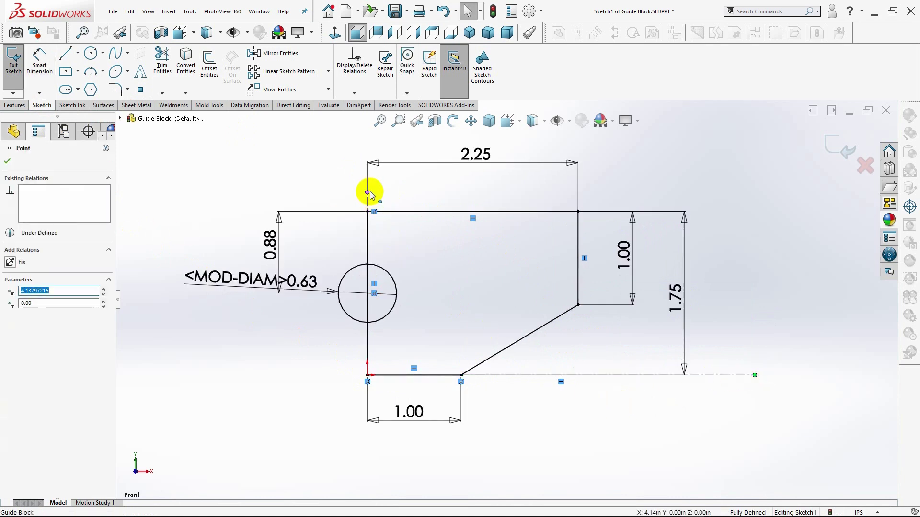
{"action": "left_click_drag", "start_coordinate": [368, 192], "coordinate": [367, 148]}
Draw a vertical centerline from the circle's top point to its bottom point.
{"action": "left_click", "coordinate": [249, 177]}
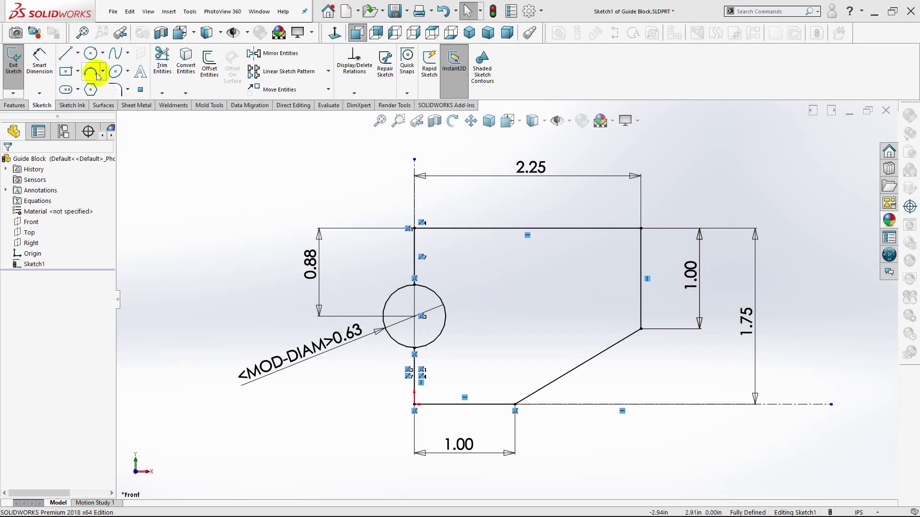
{"action": "left_click", "coordinate": [78, 54]}
{"action": "left_click", "coordinate": [84, 76]}
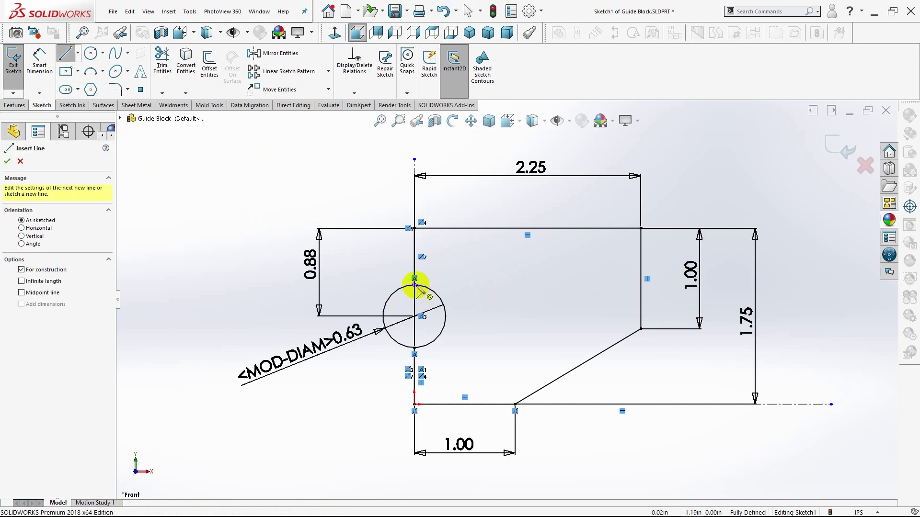
{"action": "left_click", "coordinate": [415, 285]}
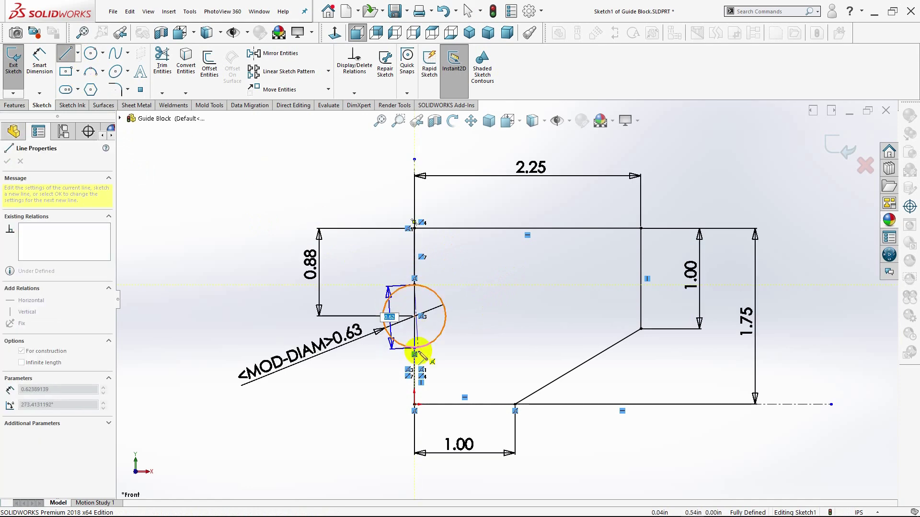
{"action": "left_click", "coordinate": [415, 348]}
{"action": "key", "text": "Escape"}
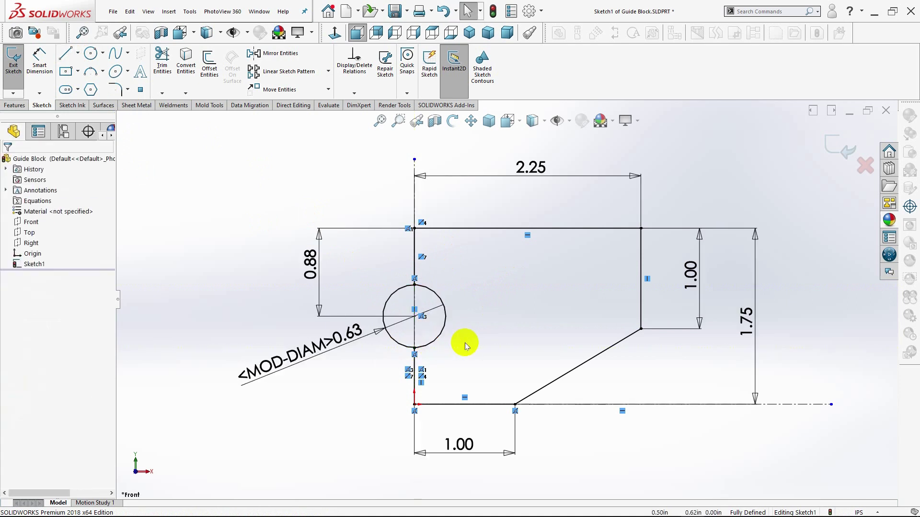
Trim away the circle's left half, leaving a semicircular notch.
{"action": "left_click", "coordinate": [161, 61]}
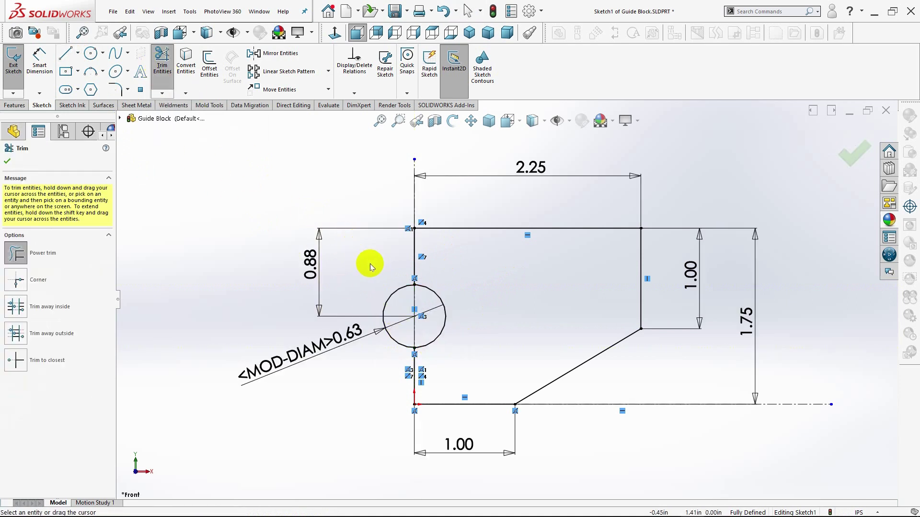
{"action": "left_click_drag", "start_coordinate": [402, 298], "coordinate": [374, 362]}
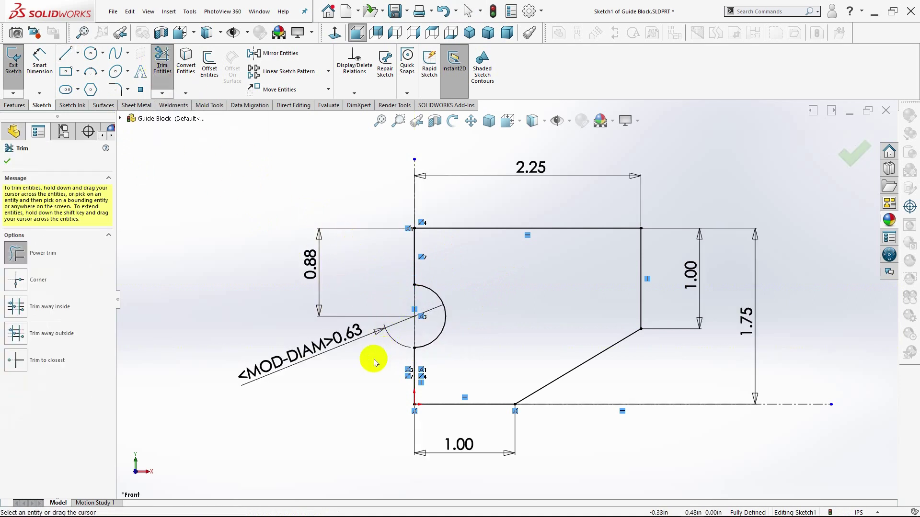
{"action": "left_click", "coordinate": [12, 165]}
Extrude the notched profile 1.00 in blind into Boss-Extrude1 and view it isometrically.
{"action": "left_click", "coordinate": [16, 105]}
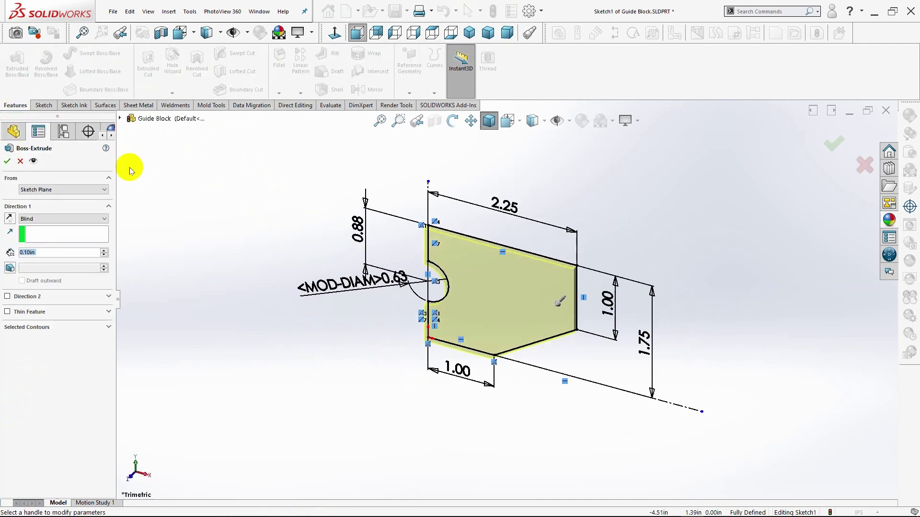
{"action": "type", "text": "1"}
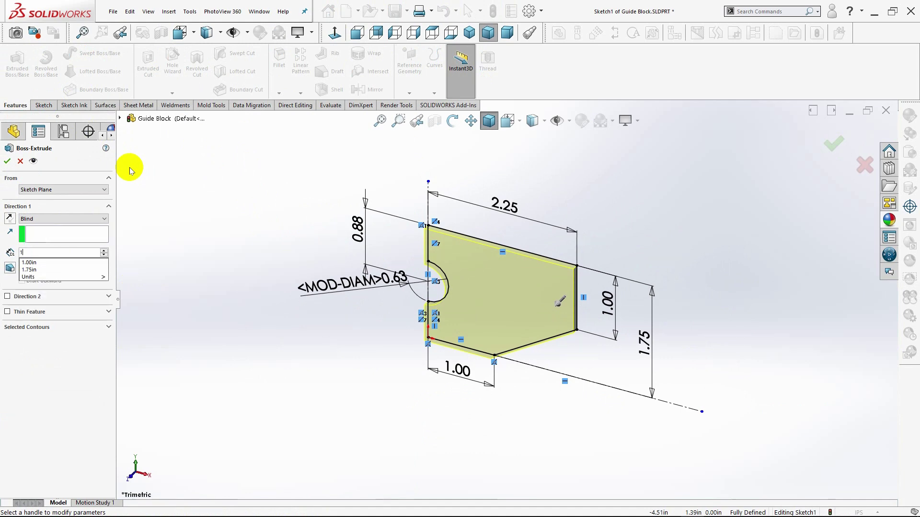
{"action": "key", "text": "Return"}
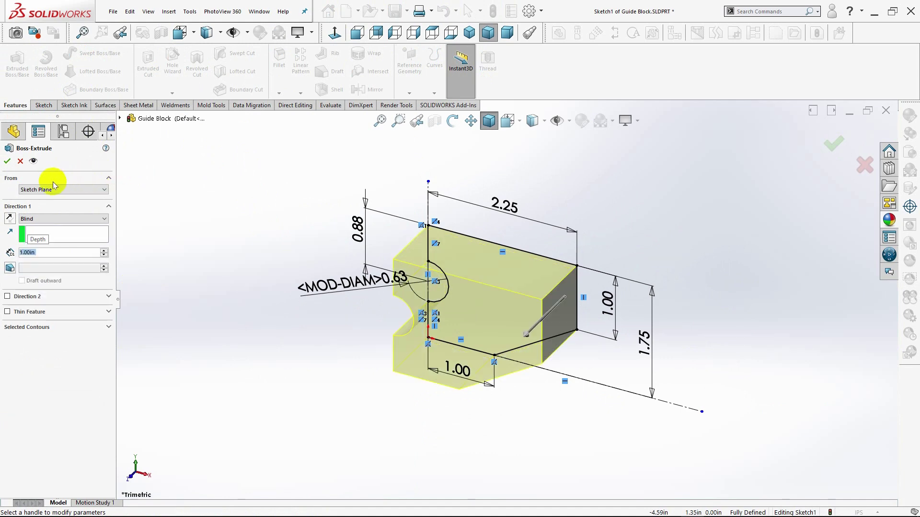
{"action": "left_click", "coordinate": [7, 161]}
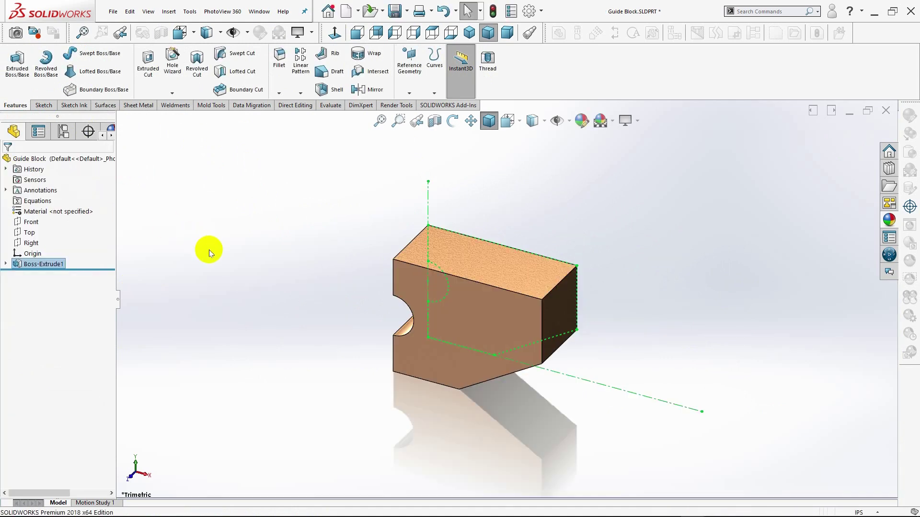
{"action": "left_click", "coordinate": [470, 33]}
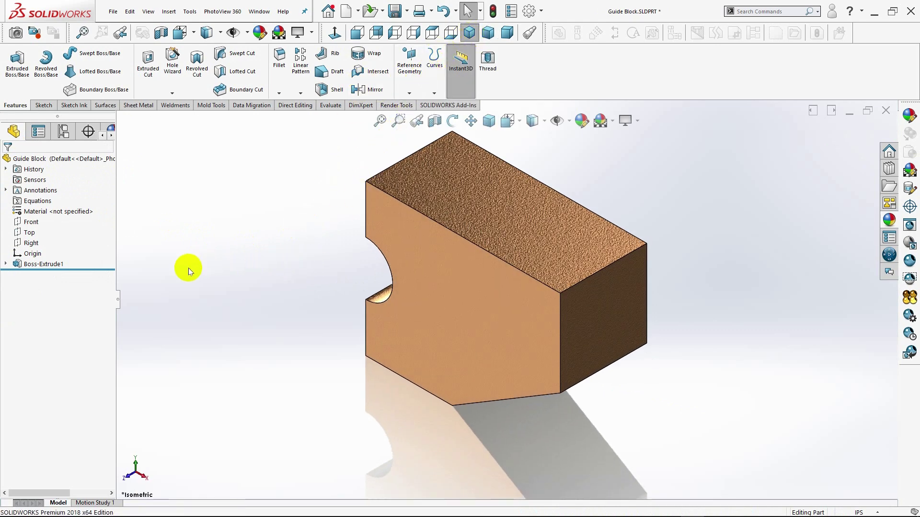
Mirror Boss-Extrude1 across the block's top face to create Mirror1.
{"action": "left_click", "coordinate": [368, 90]}
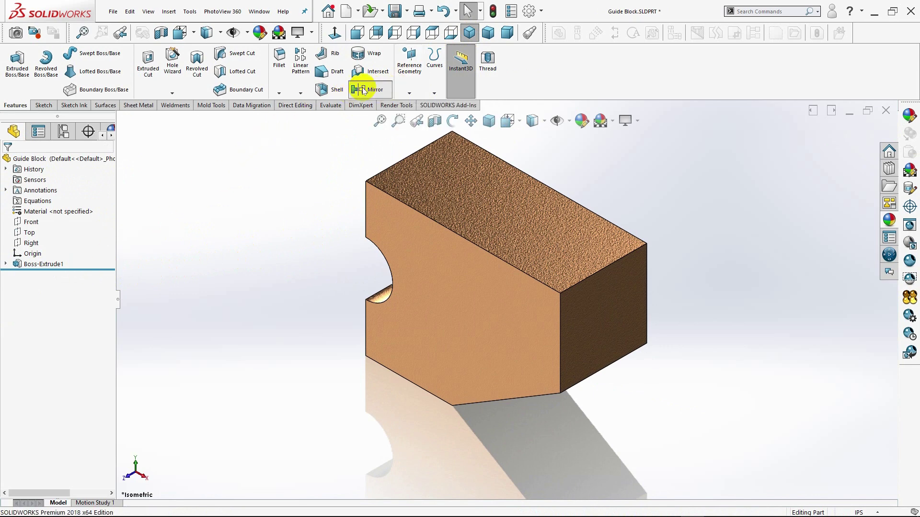
{"action": "left_click", "coordinate": [120, 120]}
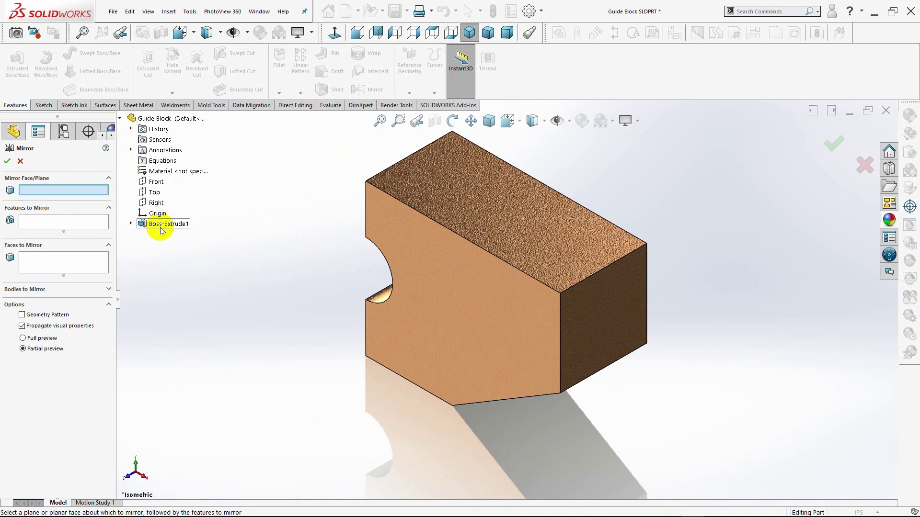
{"action": "middle_click_drag", "start_coordinate": [264, 256], "coordinate": [346, 260]}
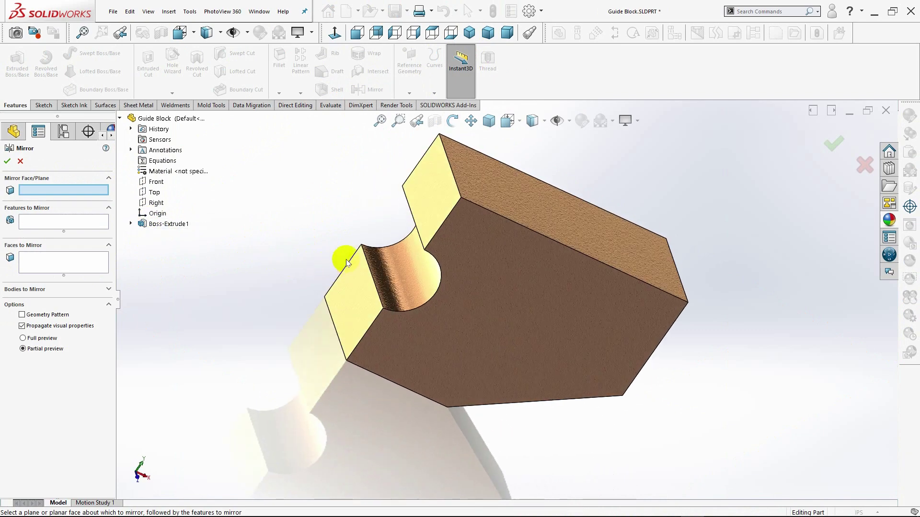
{"action": "left_click", "coordinate": [431, 196]}
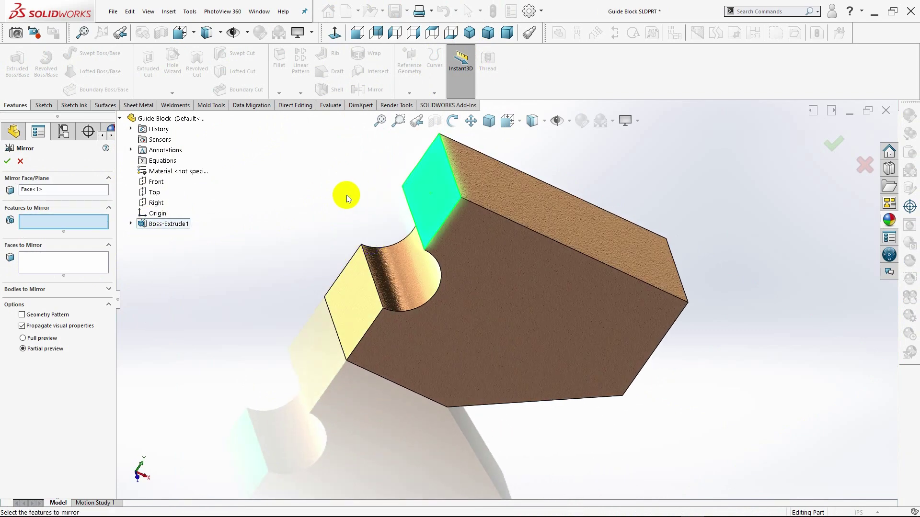
{"action": "left_click", "coordinate": [170, 224]}
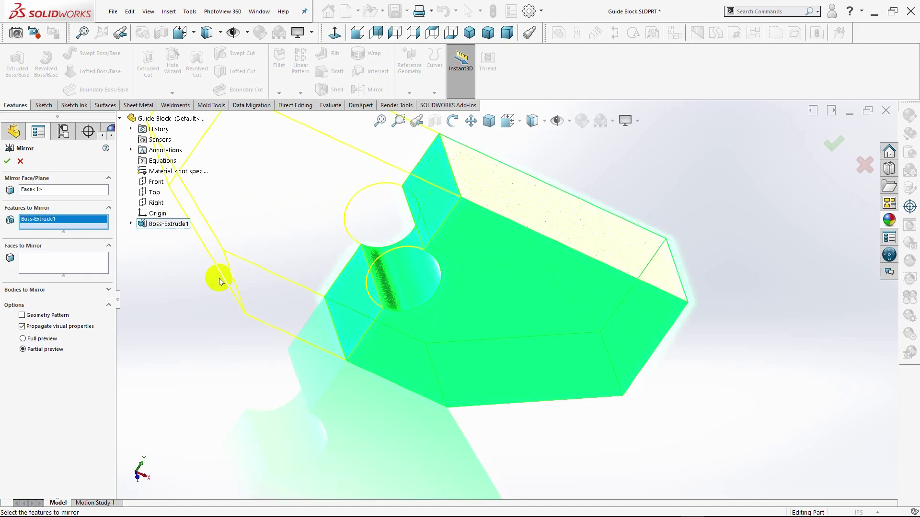
{"action": "mouse_move", "coordinate": [329, 311]}
{"action": "middle_mouse_down"}
{"action": "mouse_move", "coordinate": [369, 315]}
{"action": "mouse_move", "coordinate": [315, 302]}
{"action": "middle_mouse_up"}
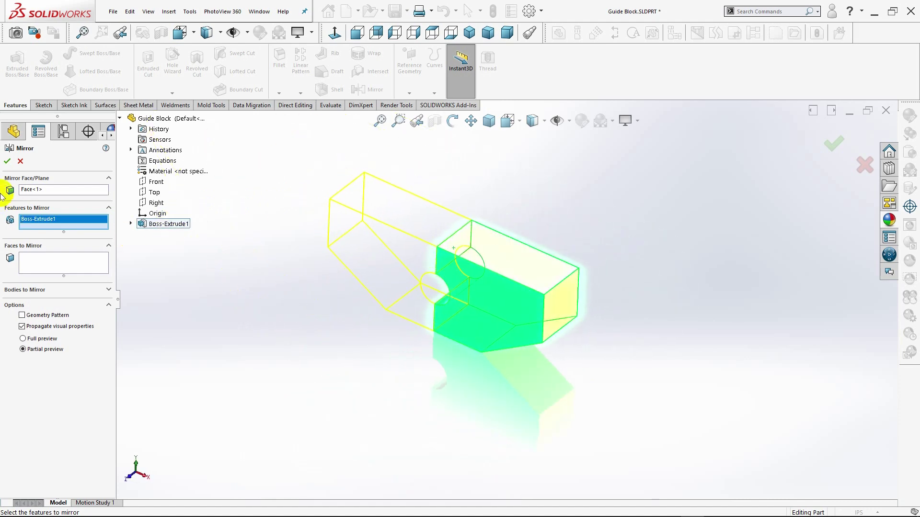
{"action": "left_click", "coordinate": [7, 162]}
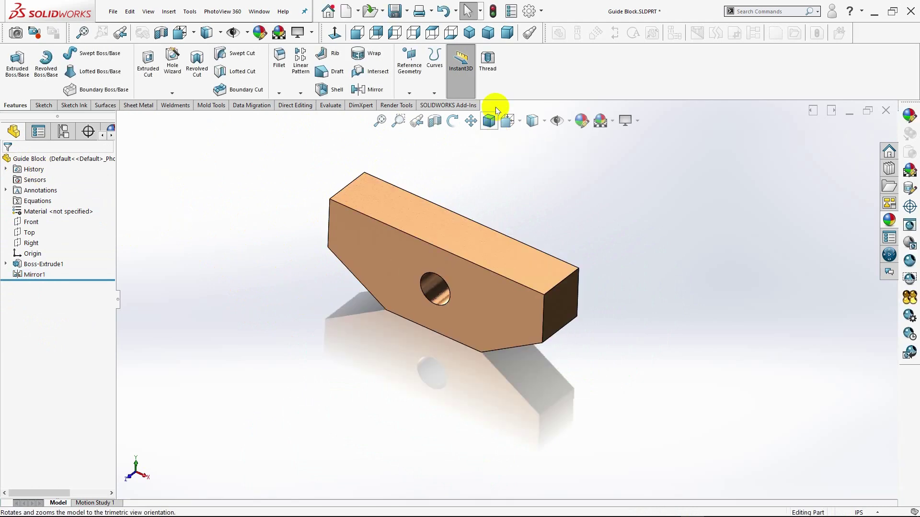
Change Sketch1's sketch plane to the Top plane.
{"action": "left_click", "coordinate": [468, 33]}
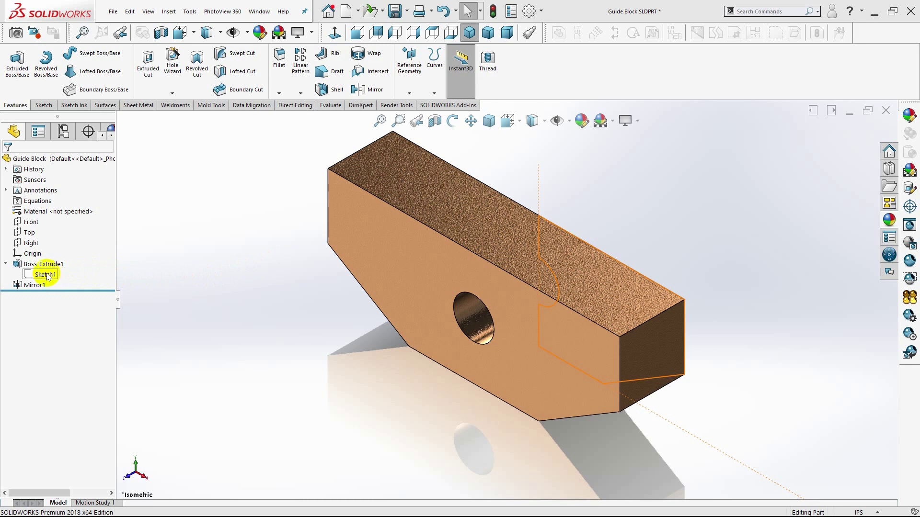
{"action": "left_click", "coordinate": [47, 277]}
{"action": "right_click", "coordinate": [48, 277]}
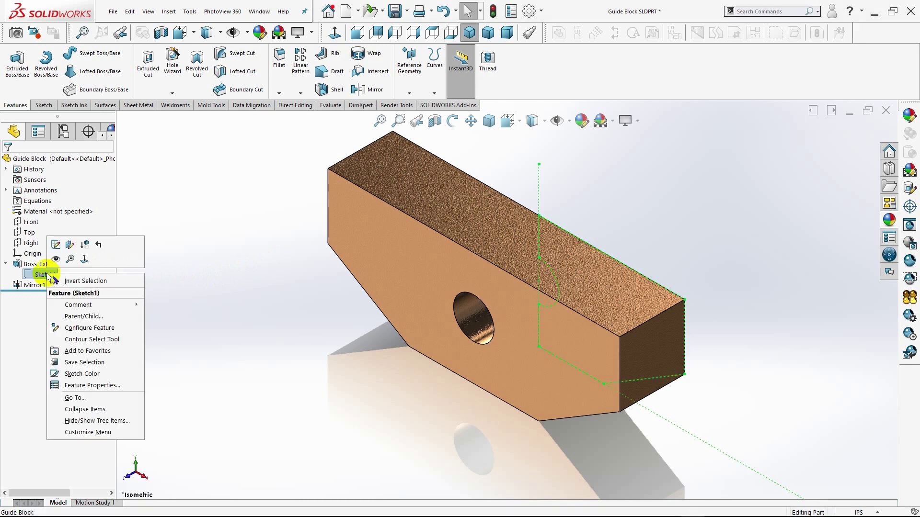
{"action": "left_click", "coordinate": [67, 243]}
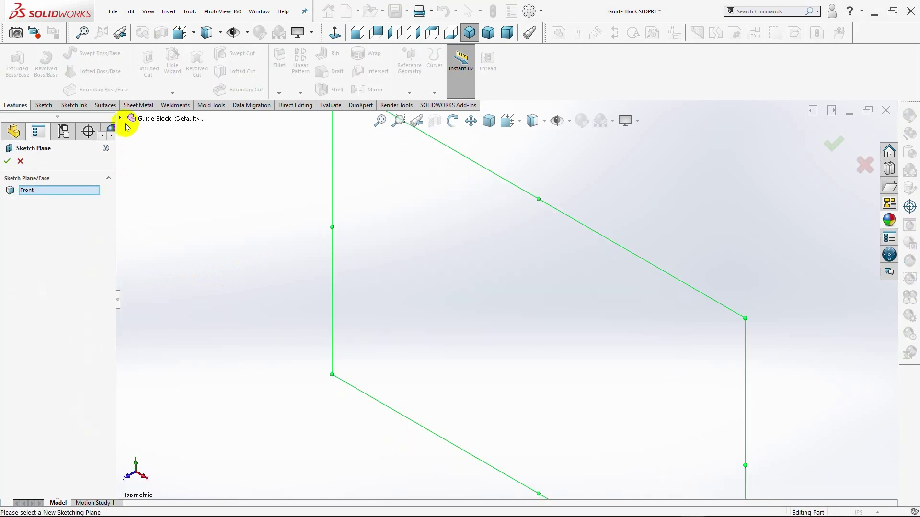
{"action": "left_click", "coordinate": [120, 118]}
{"action": "left_click", "coordinate": [152, 192]}
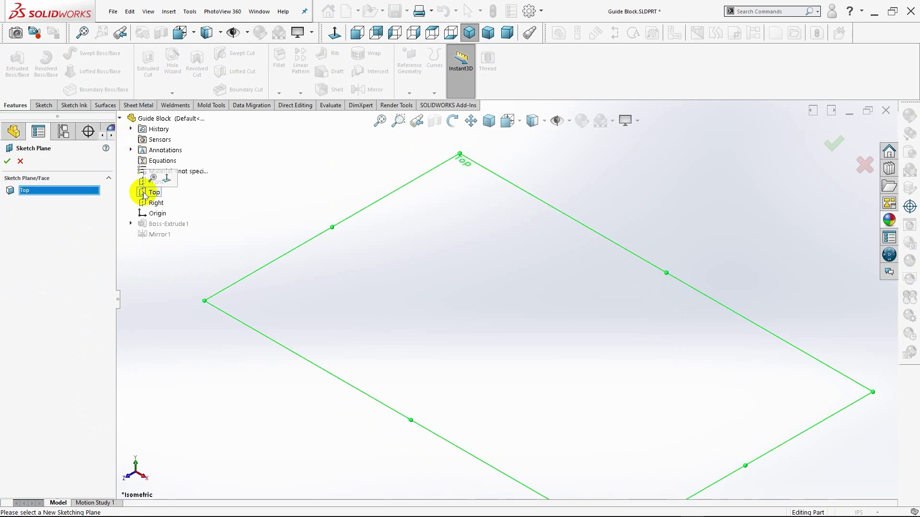
{"action": "left_click", "coordinate": [6, 165]}
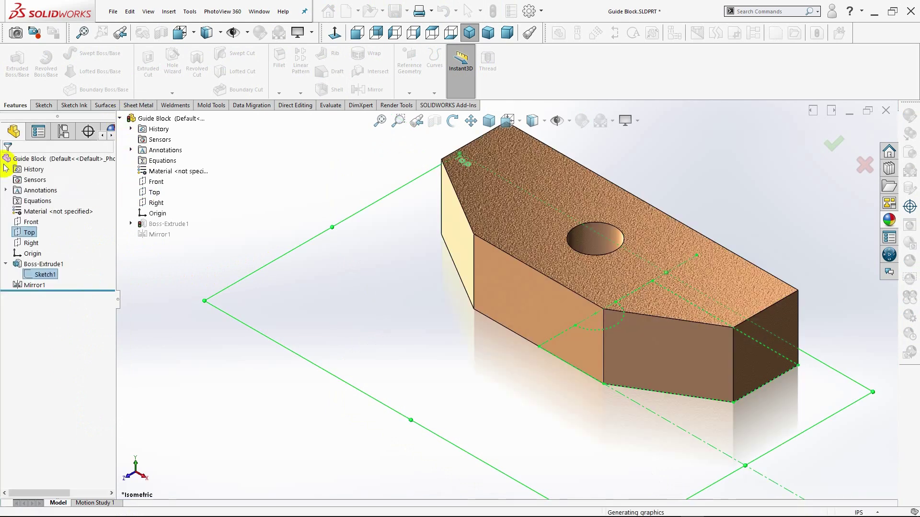
Fit the isometric view and orbit to inspect the flat-lying block's top faces.
{"action": "left_click", "coordinate": [465, 34]}
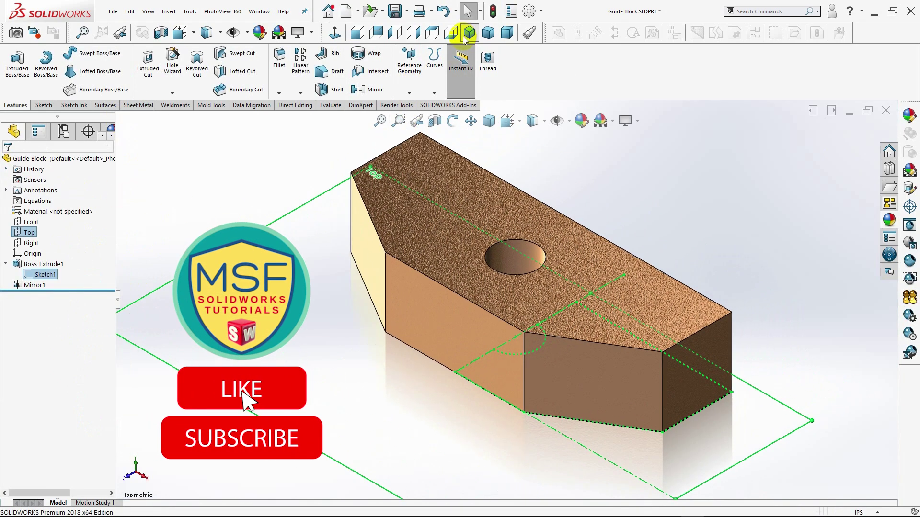
{"action": "left_click", "coordinate": [670, 196]}
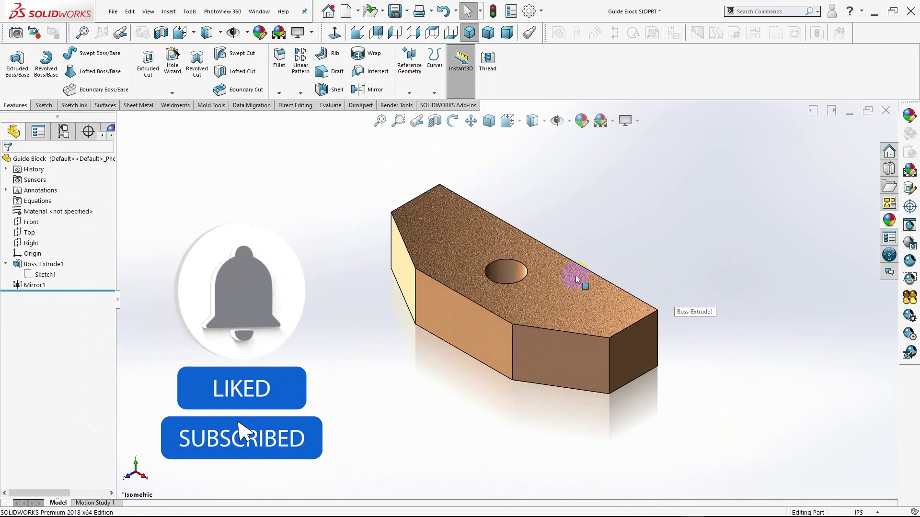
{"action": "middle_click_drag", "start_coordinate": [576, 275], "coordinate": [564, 280]}
{"action": "left_click", "coordinate": [448, 307]}
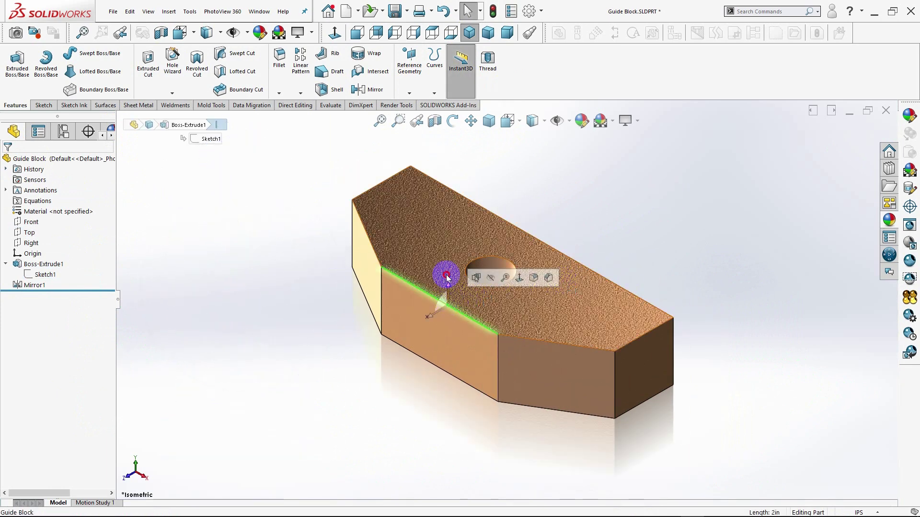
{"action": "left_click", "coordinate": [451, 283]}
{"action": "left_click", "coordinate": [318, 254]}
Start a sketch on the front face with a vertical centerline up from the origin.
{"action": "left_click", "coordinate": [426, 327]}
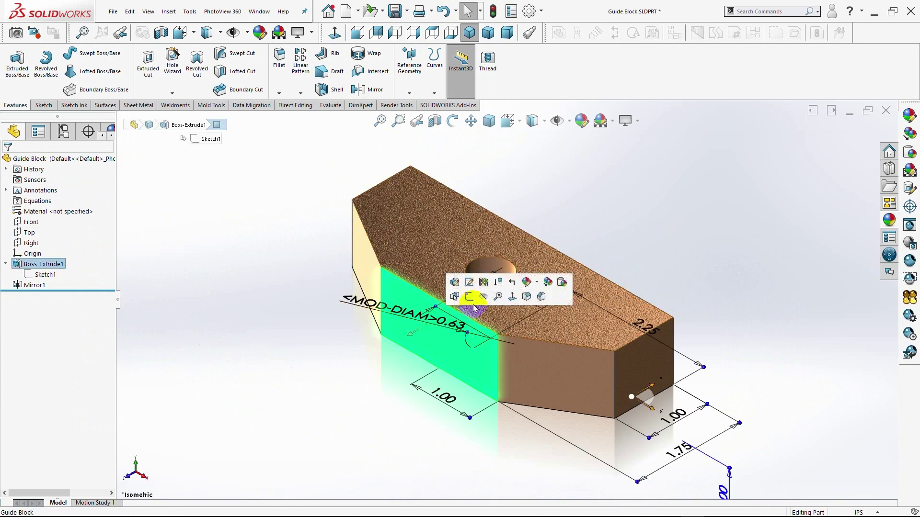
{"action": "left_click", "coordinate": [469, 298]}
{"action": "scroll", "coordinate": [479, 249], "scroll_direction": "down", "scroll_amount": 2}
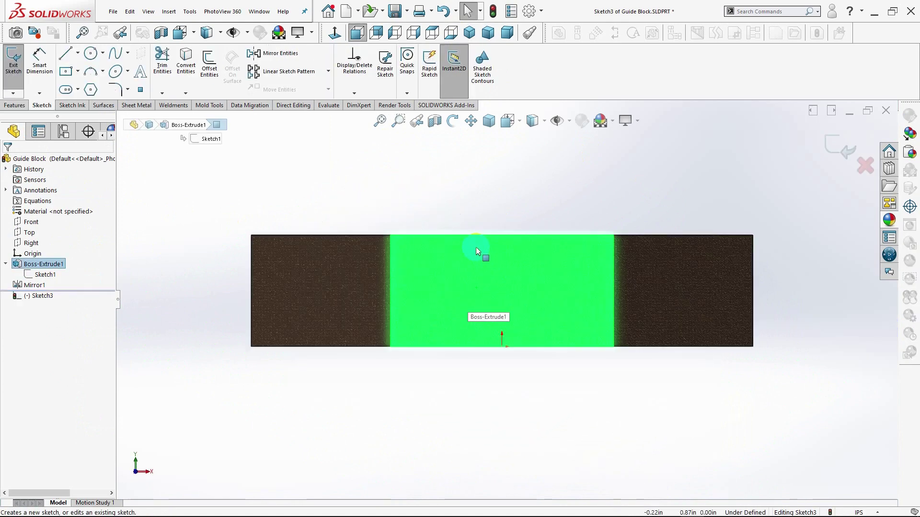
{"action": "scroll", "coordinate": [476, 246], "scroll_direction": "down", "scroll_amount": 1}
{"action": "left_click", "coordinate": [78, 53]}
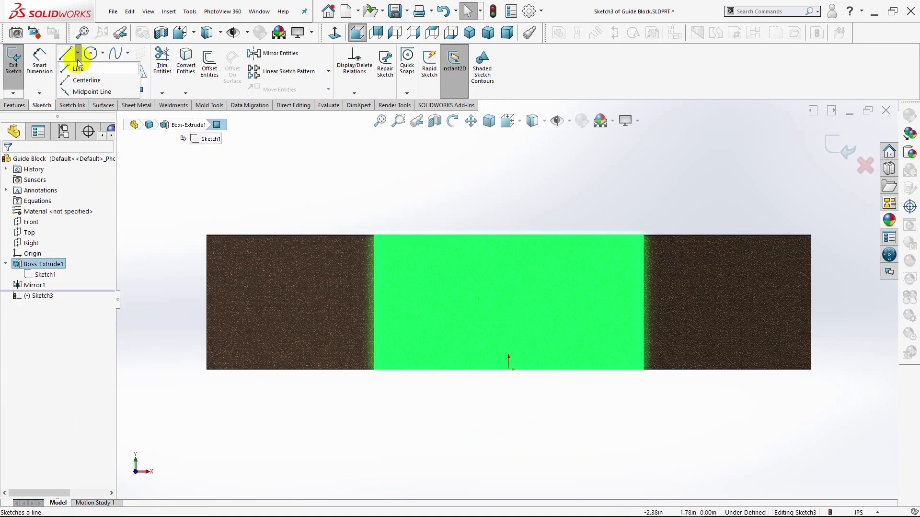
{"action": "left_click", "coordinate": [91, 82]}
{"action": "left_click", "coordinate": [508, 370]}
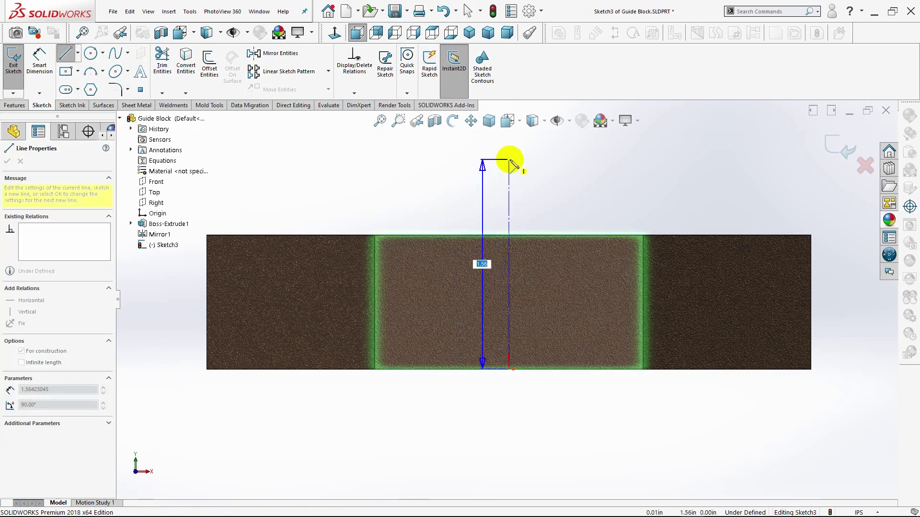
{"action": "left_click", "coordinate": [509, 165]}
{"action": "key", "text": "Escape"}
Draw a closed shallow rectangle along the face's top edge with lines.
{"action": "scroll", "coordinate": [571, 269], "scroll_direction": "down", "scroll_amount": 1}
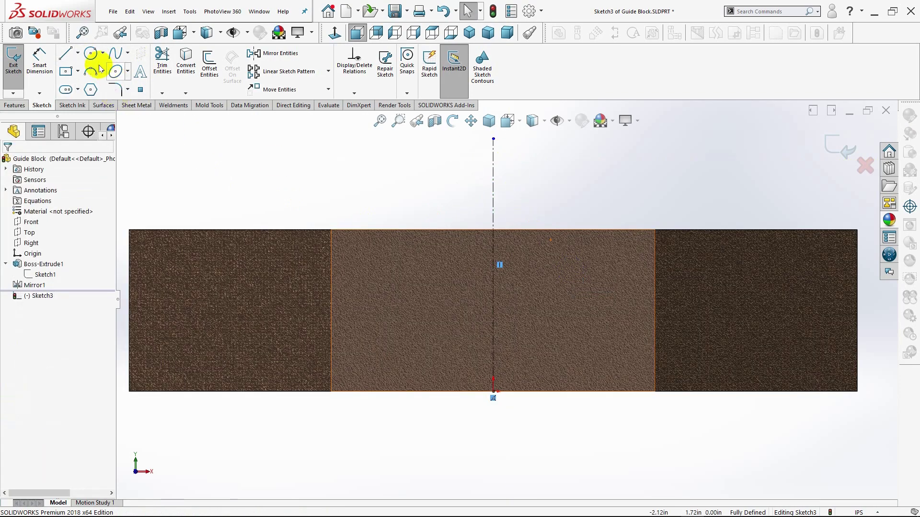
{"action": "left_click", "coordinate": [65, 54]}
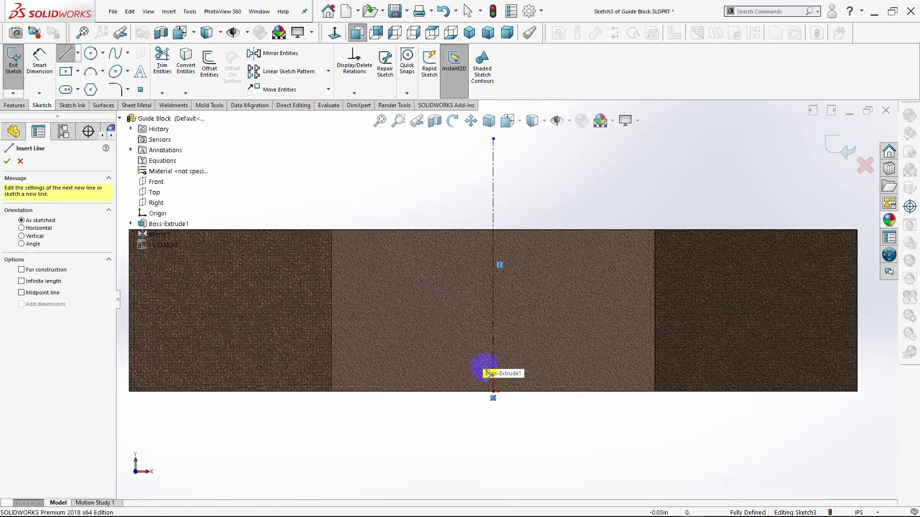
{"action": "left_click", "coordinate": [369, 231]}
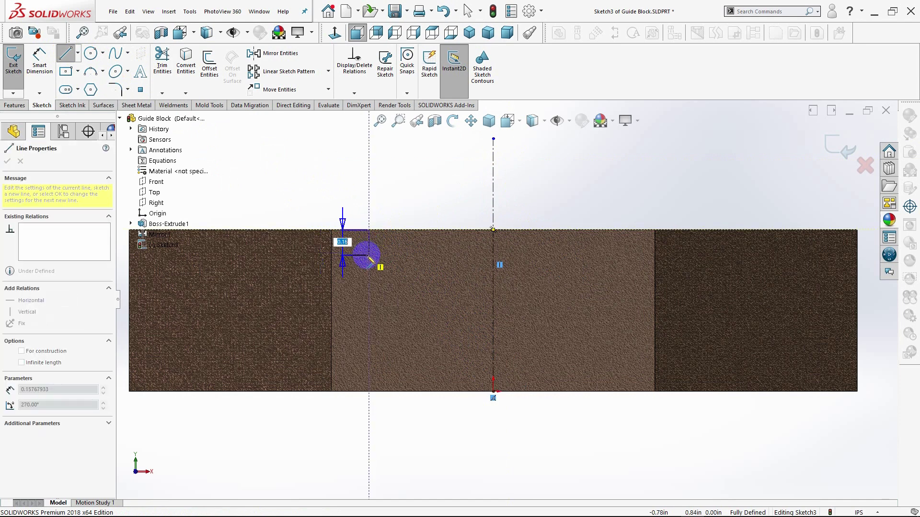
{"action": "left_click", "coordinate": [368, 258]}
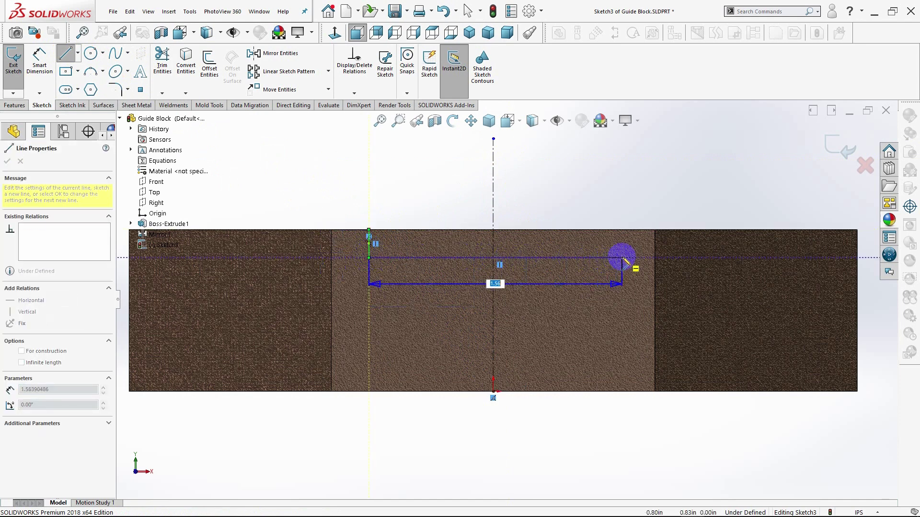
{"action": "left_click", "coordinate": [627, 258]}
{"action": "left_click", "coordinate": [626, 230]}
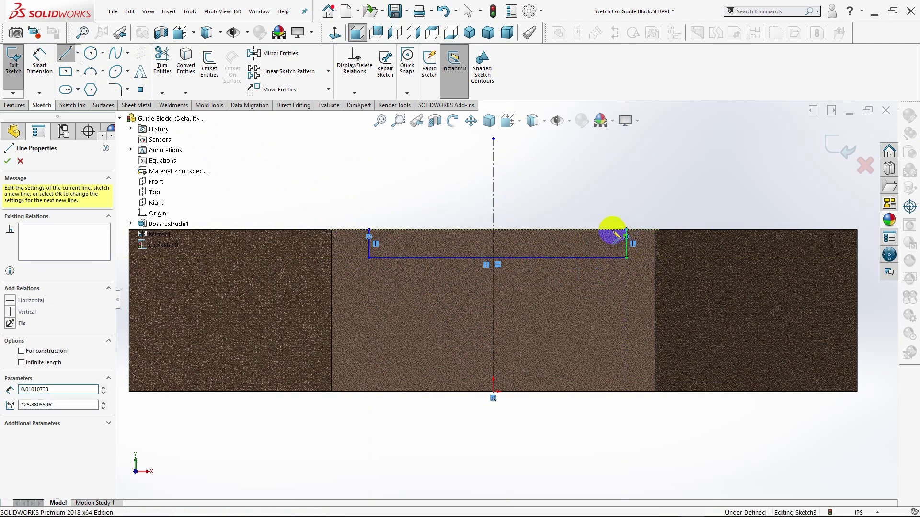
{"action": "left_click", "coordinate": [370, 230]}
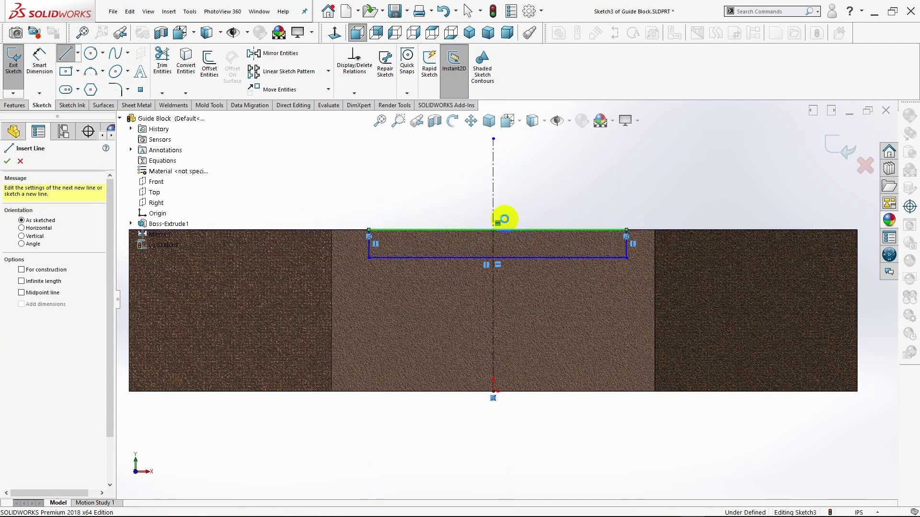
{"action": "key", "text": "Escape"}
{"action": "scroll", "coordinate": [429, 211], "scroll_direction": "down", "scroll_amount": 4}
{"action": "scroll", "coordinate": [762, 293], "scroll_direction": "up", "scroll_amount": 3}
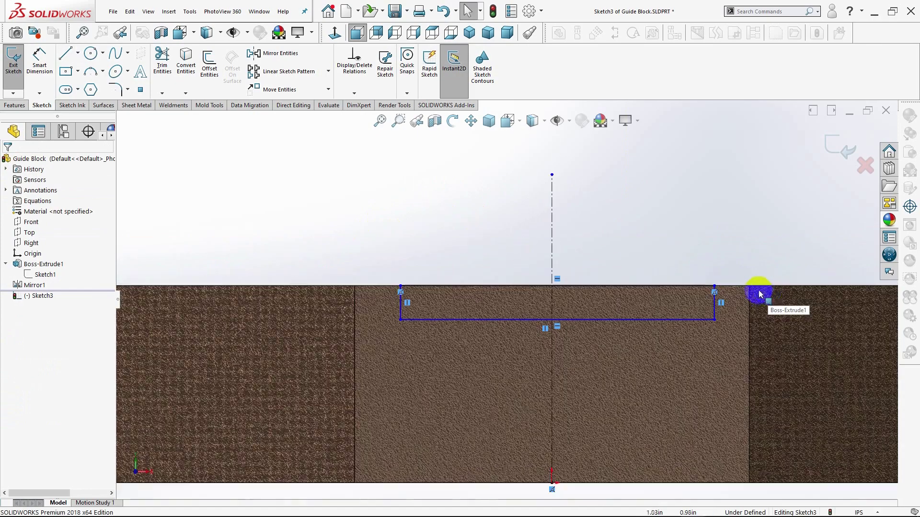
{"action": "scroll", "coordinate": [719, 287], "scroll_direction": "up", "scroll_amount": 1}
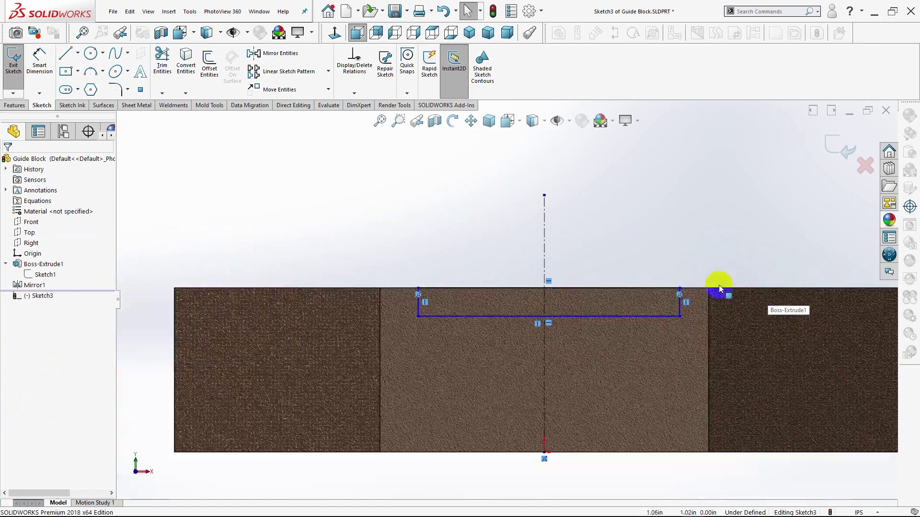
Dimension the rectangle 1.50 wide and 0.50 above the block's bottom edge.
{"action": "left_click", "coordinate": [42, 71]}
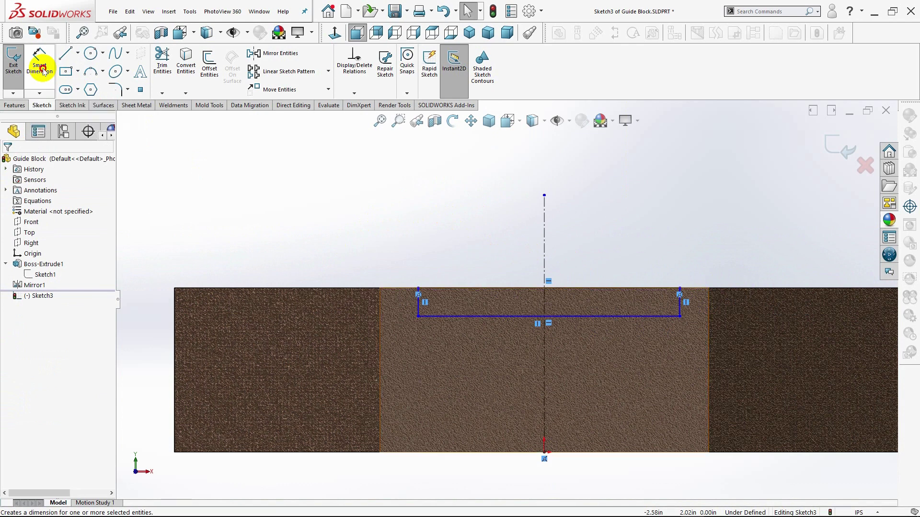
{"action": "left_click", "coordinate": [560, 288]}
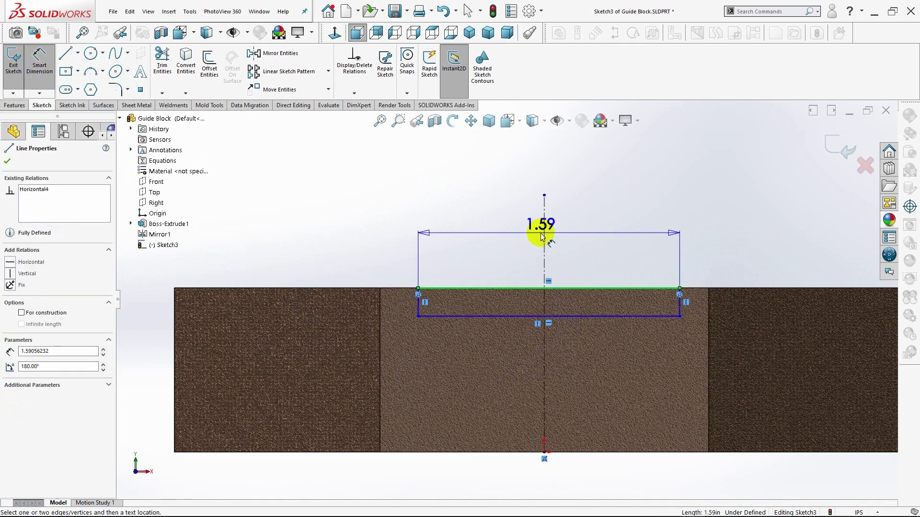
{"action": "left_click", "coordinate": [553, 254]}
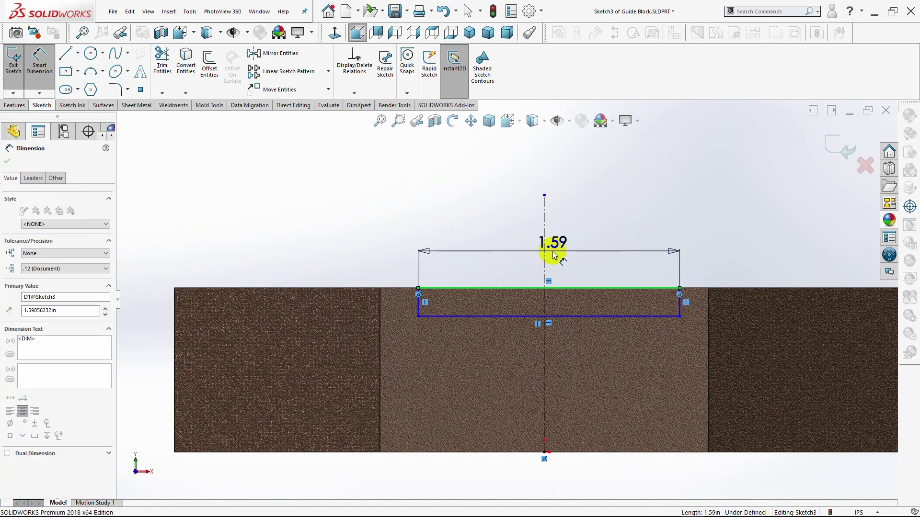
{"action": "type", "text": "1.5"}
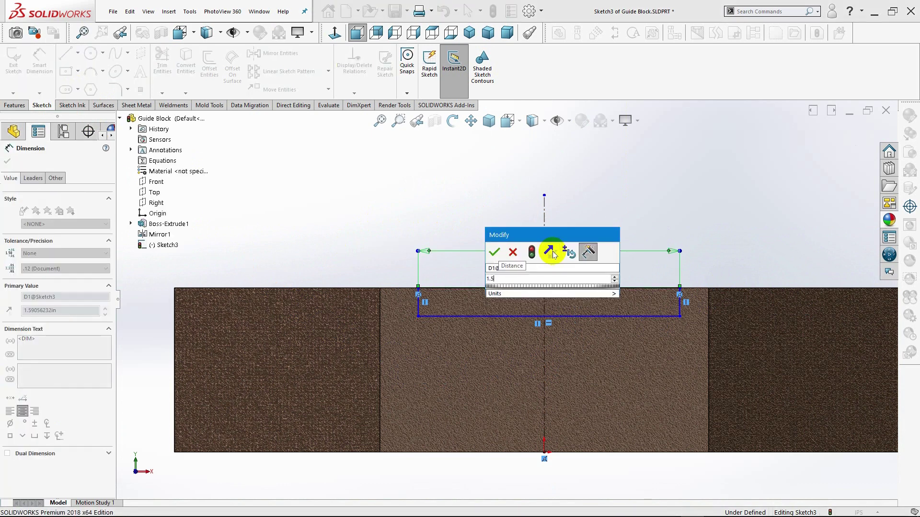
{"action": "key", "text": "Return"}
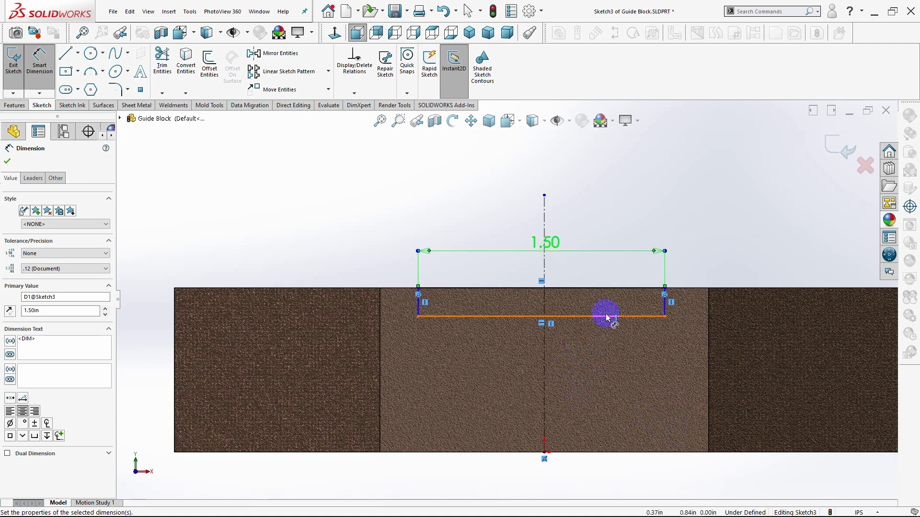
{"action": "left_click", "coordinate": [594, 389]}
{"action": "left_click", "coordinate": [582, 451]}
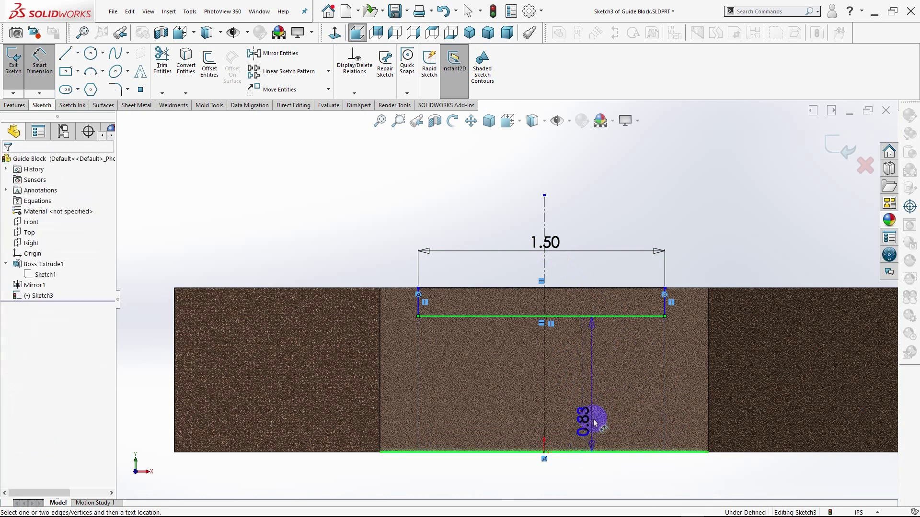
{"action": "left_click", "coordinate": [600, 401]}
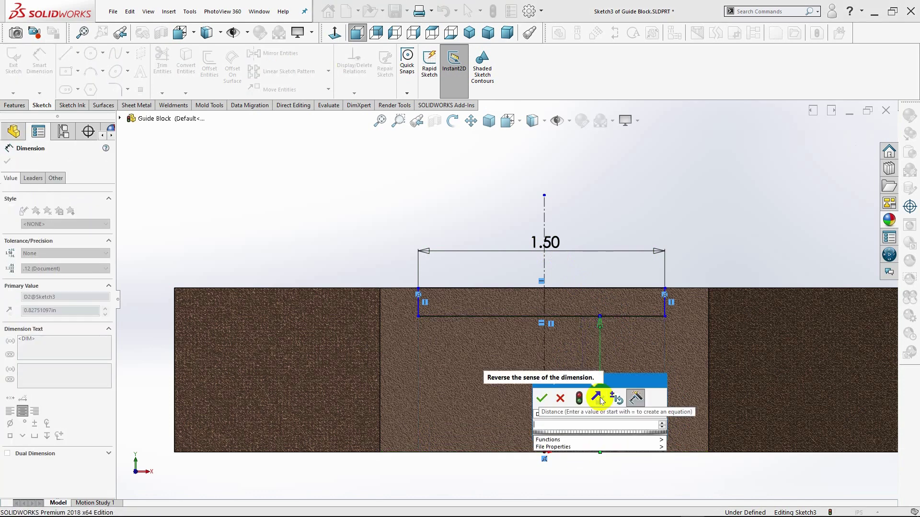
{"action": "type", "text": ".50"}
{"action": "key", "text": "Return"}
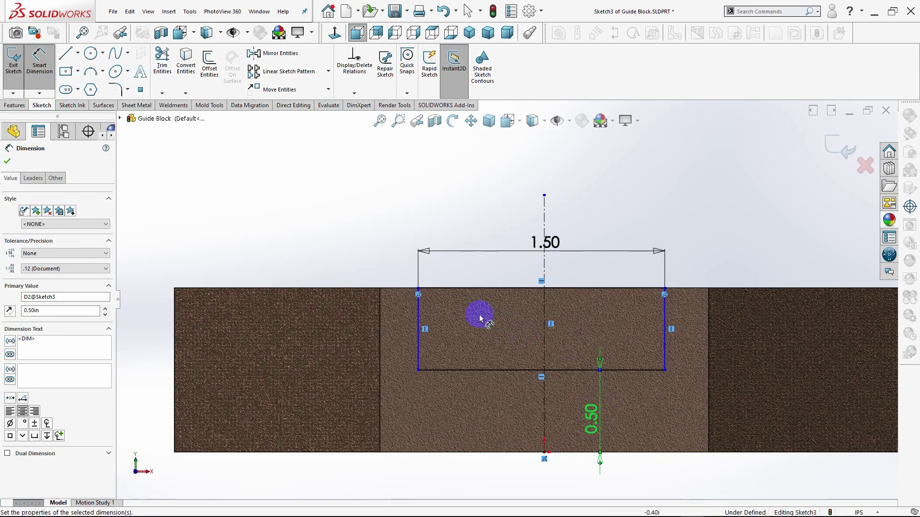
{"action": "scroll", "coordinate": [478, 320], "scroll_direction": "down", "scroll_amount": 2}
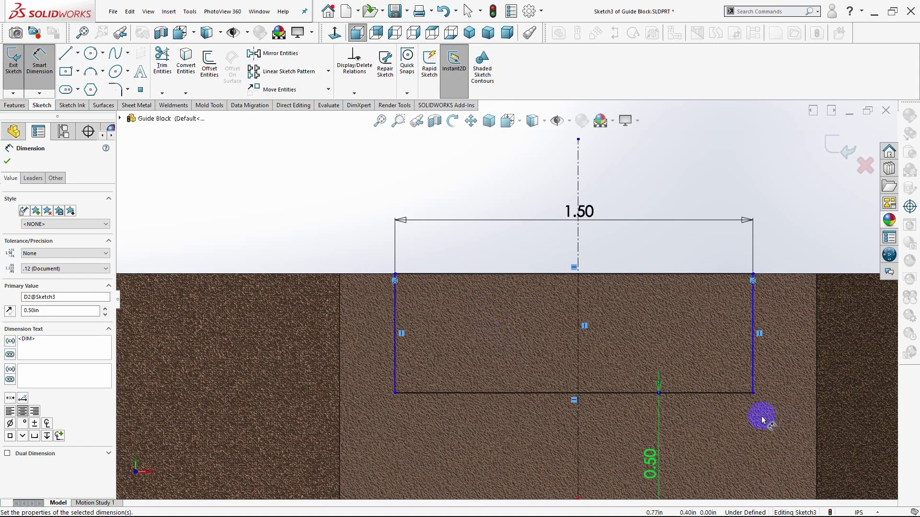
{"action": "scroll", "coordinate": [585, 382], "scroll_direction": "down", "scroll_amount": 1}
{"action": "scroll", "coordinate": [479, 355], "scroll_direction": "up", "scroll_amount": 2}
{"action": "left_click", "coordinate": [14, 131]}
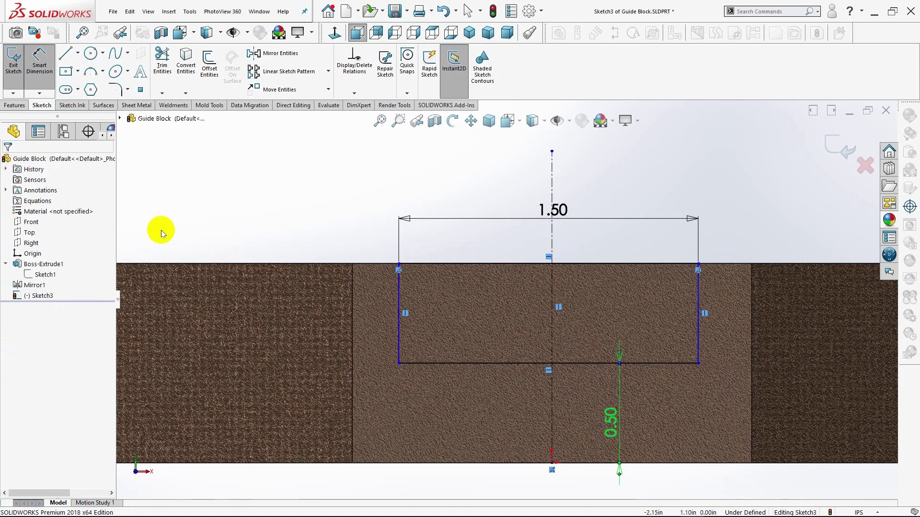
Add a Midpoint relation centring the rectangle's bottom line on the centerline.
{"action": "scroll", "coordinate": [551, 364], "scroll_direction": "down", "scroll_amount": 2}
{"action": "scroll", "coordinate": [541, 330], "scroll_direction": "down", "scroll_amount": 2}
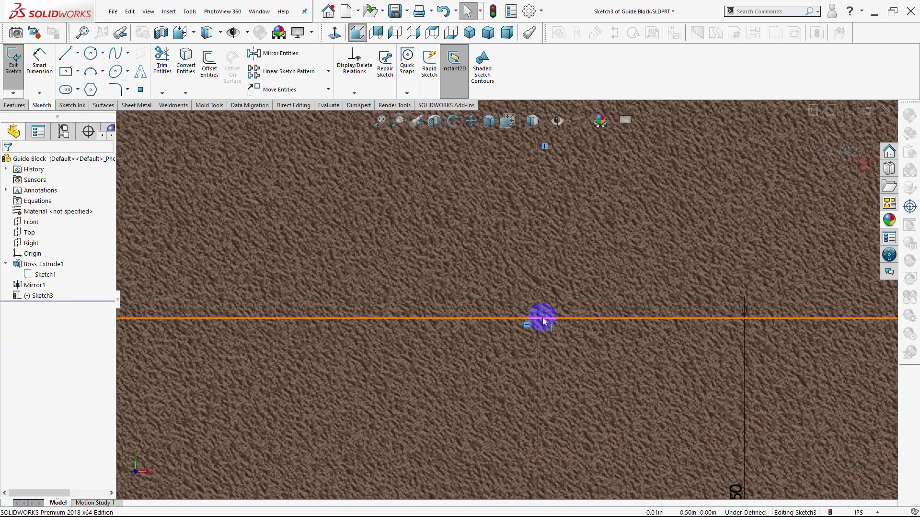
{"action": "scroll", "coordinate": [544, 321], "scroll_direction": "up", "scroll_amount": 2}
{"action": "scroll", "coordinate": [551, 323], "scroll_direction": "up", "scroll_amount": 2}
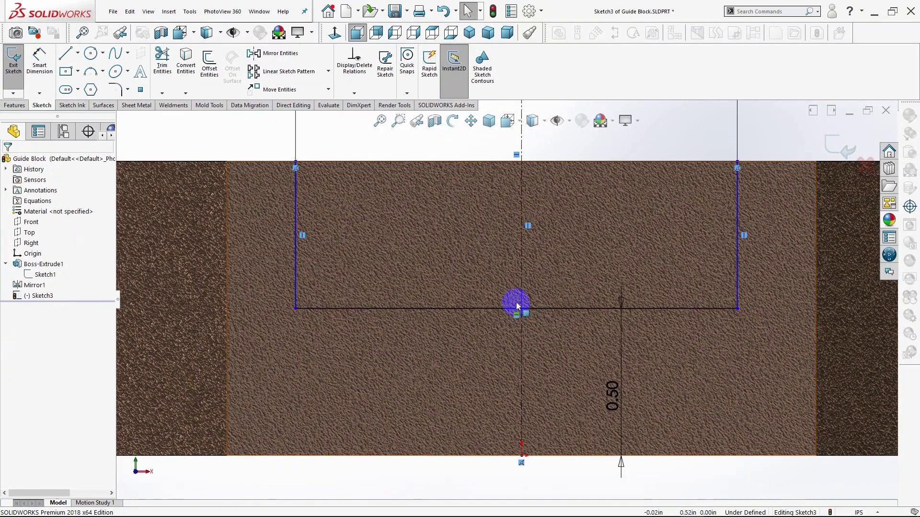
{"action": "scroll", "coordinate": [516, 312], "scroll_direction": "down", "scroll_amount": 4}
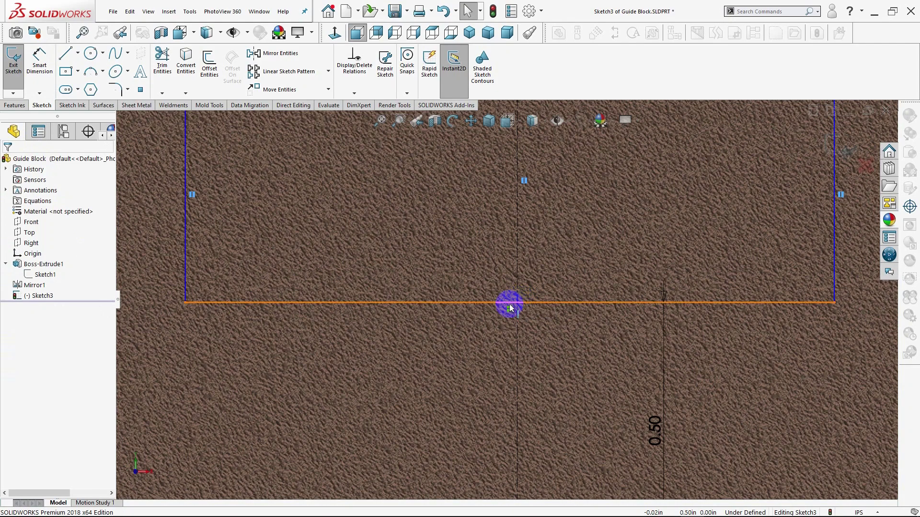
{"action": "scroll", "coordinate": [510, 305], "scroll_direction": "up", "scroll_amount": 3}
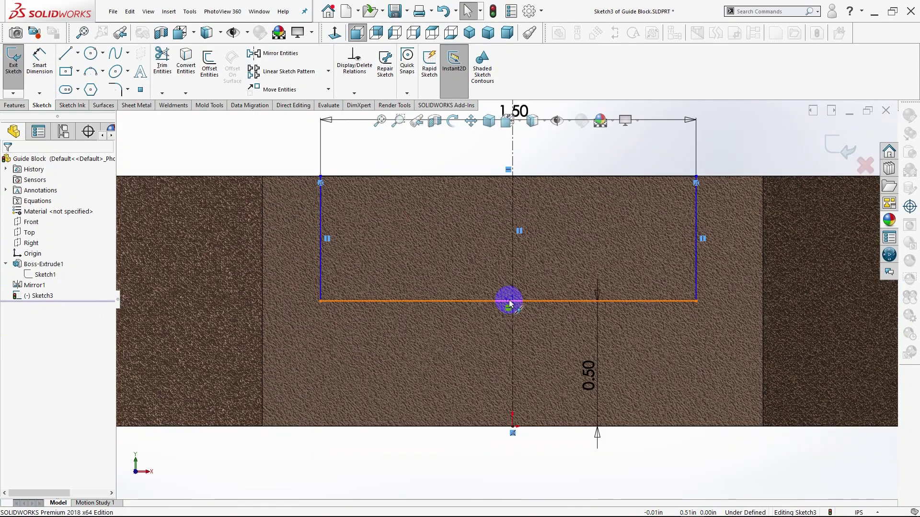
{"action": "left_click", "coordinate": [510, 305]}
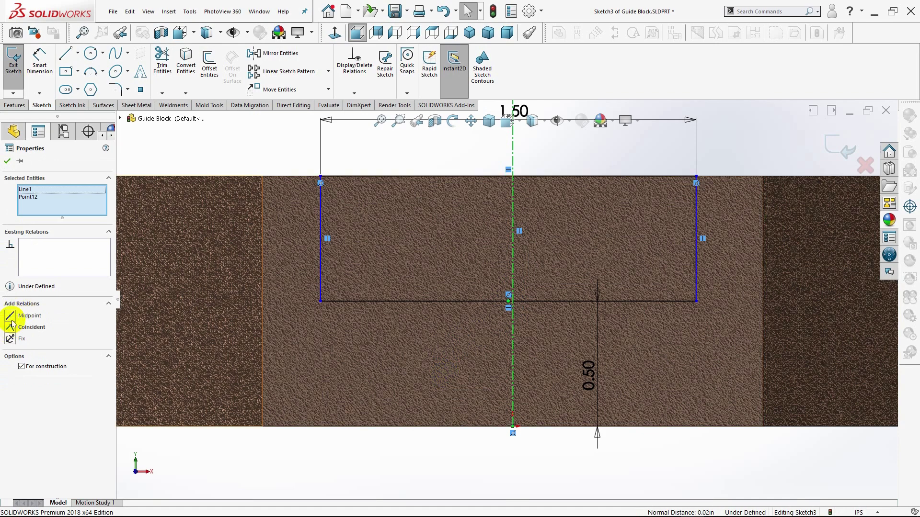
{"action": "left_click", "coordinate": [11, 316]}
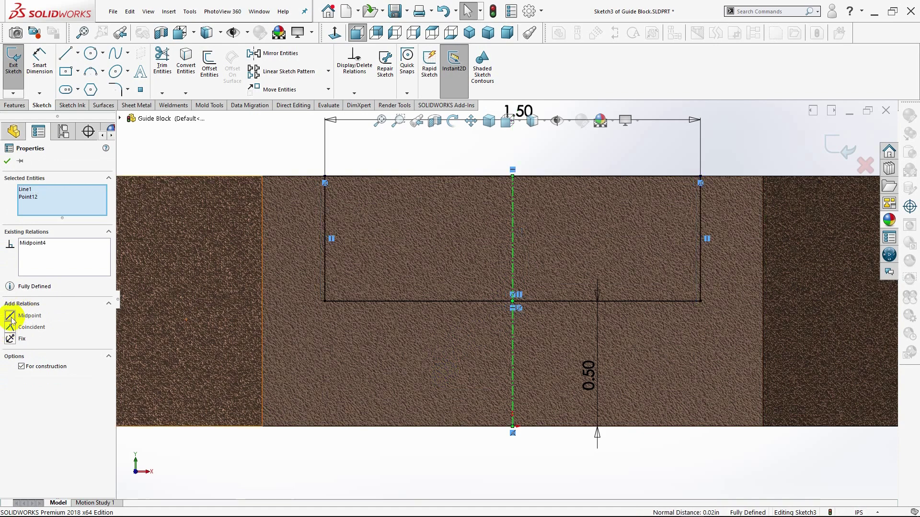
{"action": "left_click", "coordinate": [7, 165]}
{"action": "key", "text": "z"}
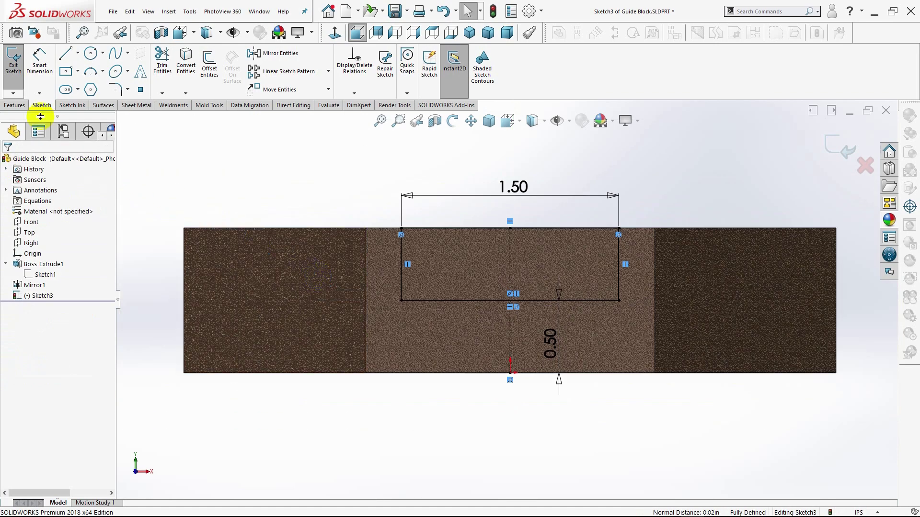
{"action": "left_click", "coordinate": [14, 105]}
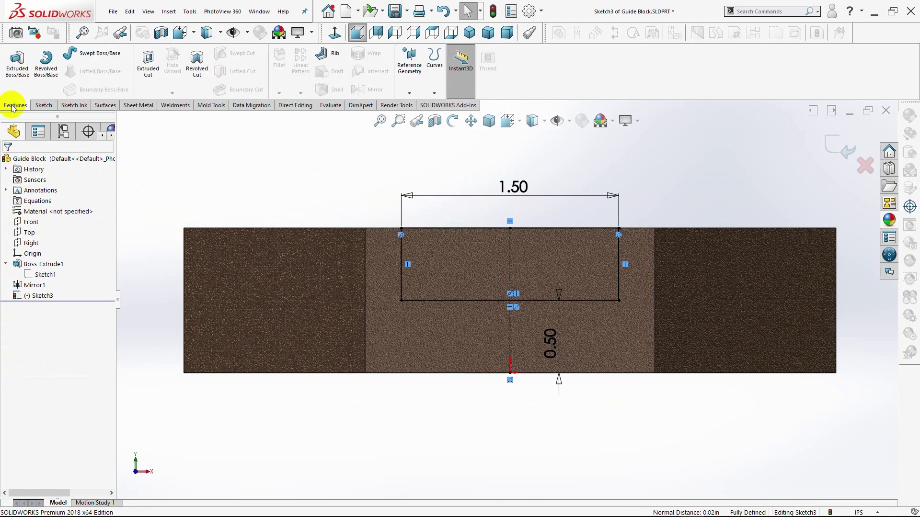
Cut the rectangle sketch Through All to carve a channel across the block's middle.
{"action": "left_click", "coordinate": [153, 81]}
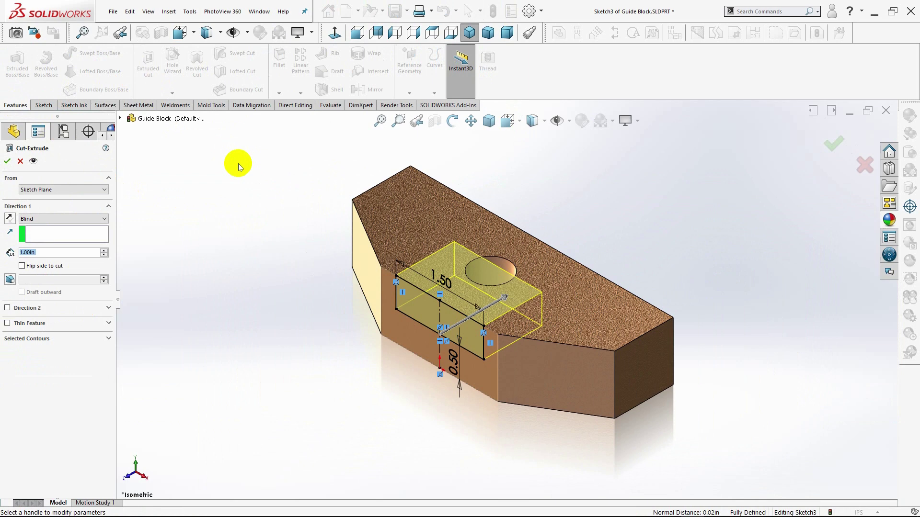
{"action": "left_click", "coordinate": [62, 222]}
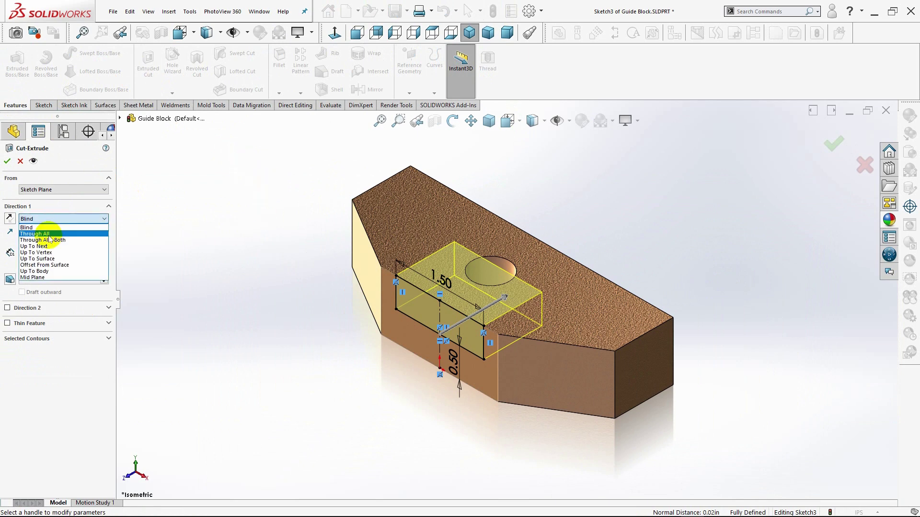
{"action": "left_click", "coordinate": [47, 236]}
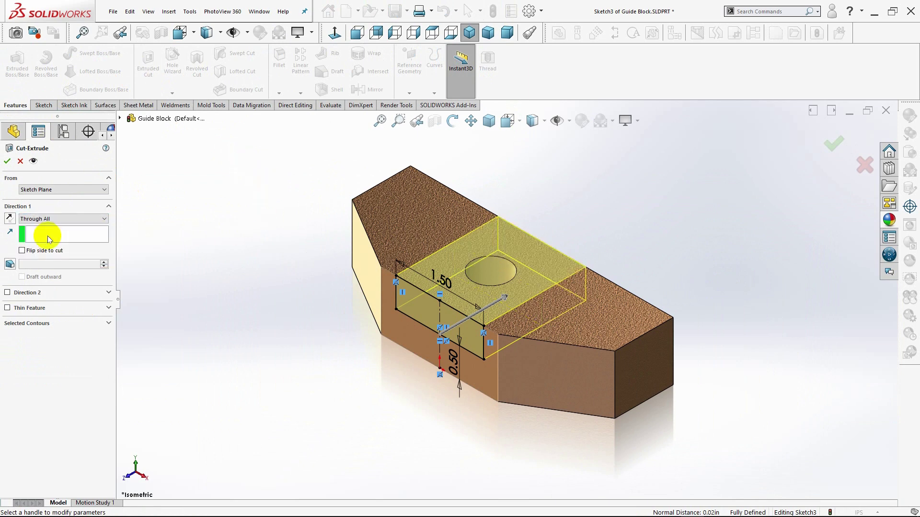
{"action": "left_click", "coordinate": [6, 162]}
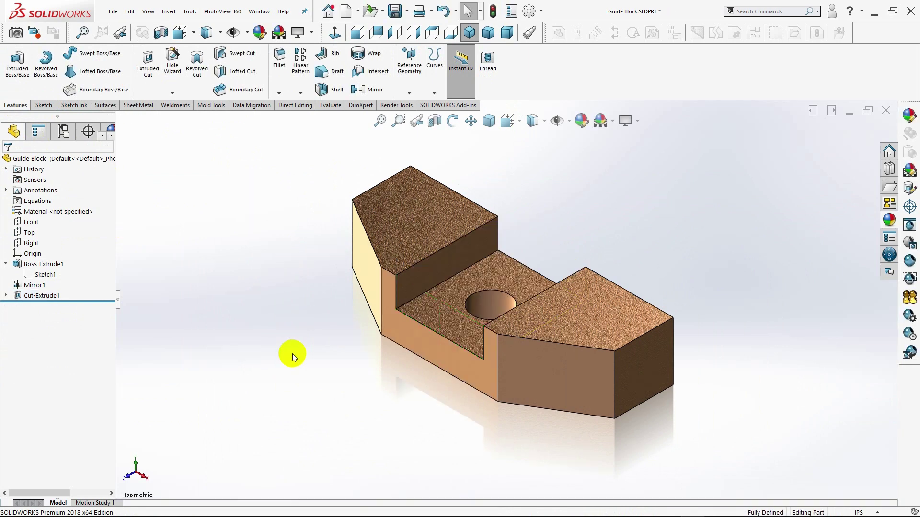
{"action": "mouse_move", "coordinate": [293, 354]}
{"action": "middle_mouse_down"}
{"action": "mouse_move", "coordinate": [302, 329]}
{"action": "mouse_move", "coordinate": [323, 314]}
{"action": "mouse_move", "coordinate": [345, 322]}
{"action": "mouse_move", "coordinate": [293, 339]}
{"action": "mouse_move", "coordinate": [323, 312]}
{"action": "mouse_move", "coordinate": [292, 329]}
{"action": "middle_mouse_up"}
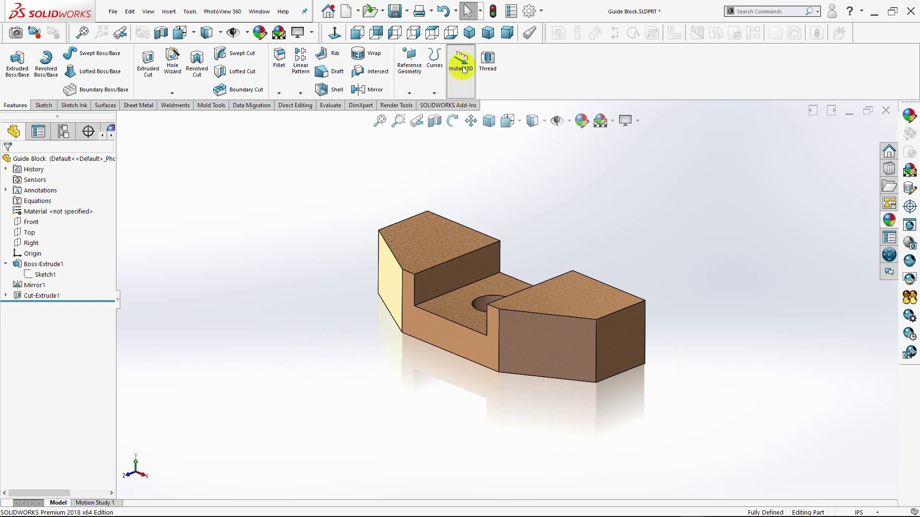
Start Sketch4 on the right end's top face with a horizontal centerline.
{"action": "left_click", "coordinate": [469, 36]}
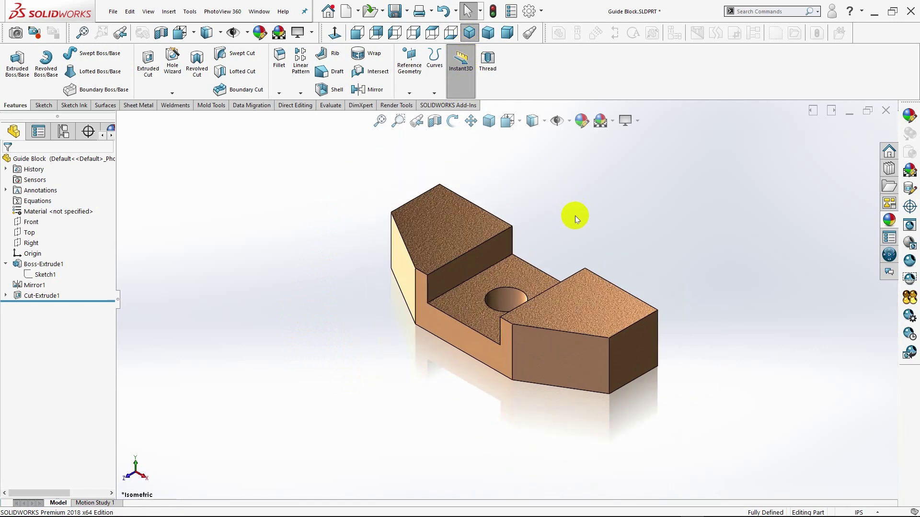
{"action": "left_click", "coordinate": [608, 299]}
{"action": "left_click", "coordinate": [646, 268]}
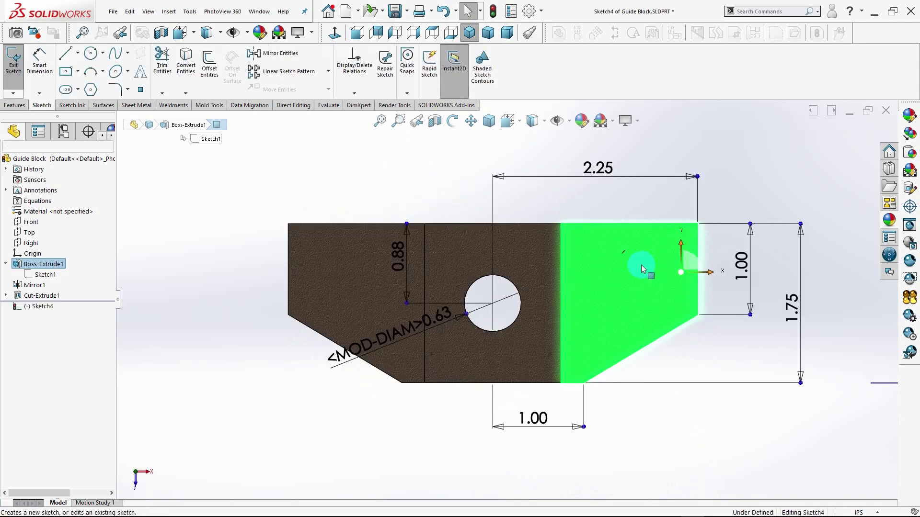
{"action": "left_click", "coordinate": [78, 52]}
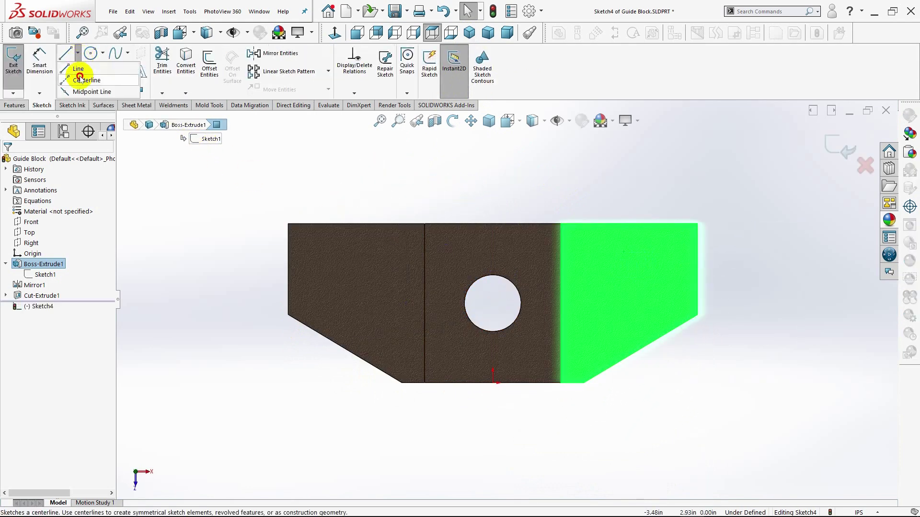
{"action": "left_click", "coordinate": [79, 73]}
{"action": "left_click", "coordinate": [489, 383]}
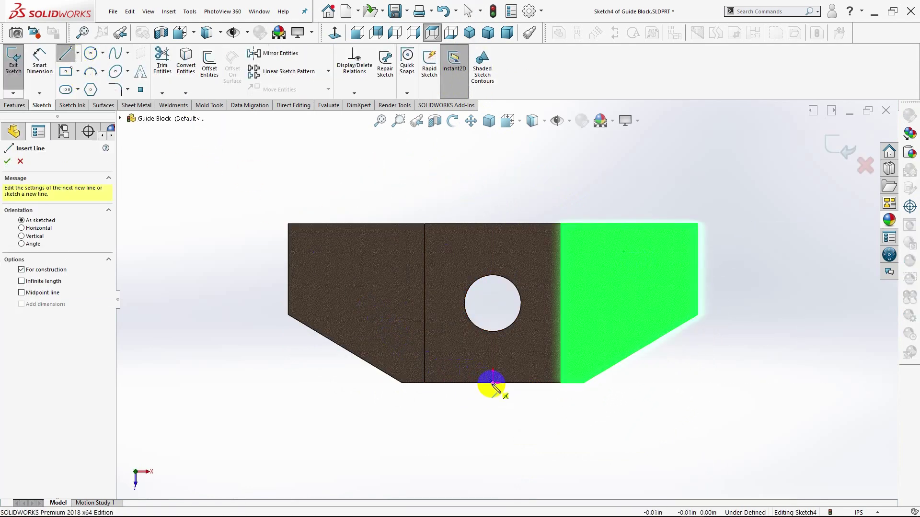
{"action": "left_click", "coordinate": [649, 386]}
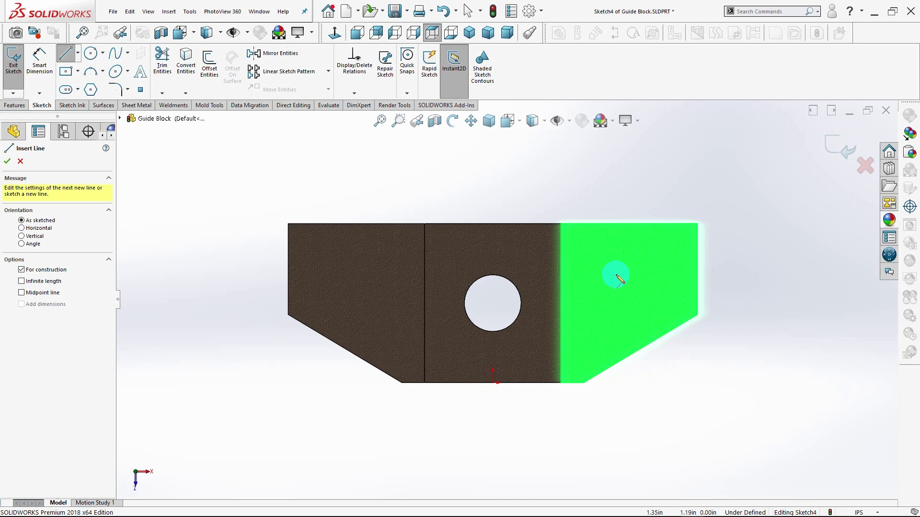
{"action": "left_click", "coordinate": [74, 73]}
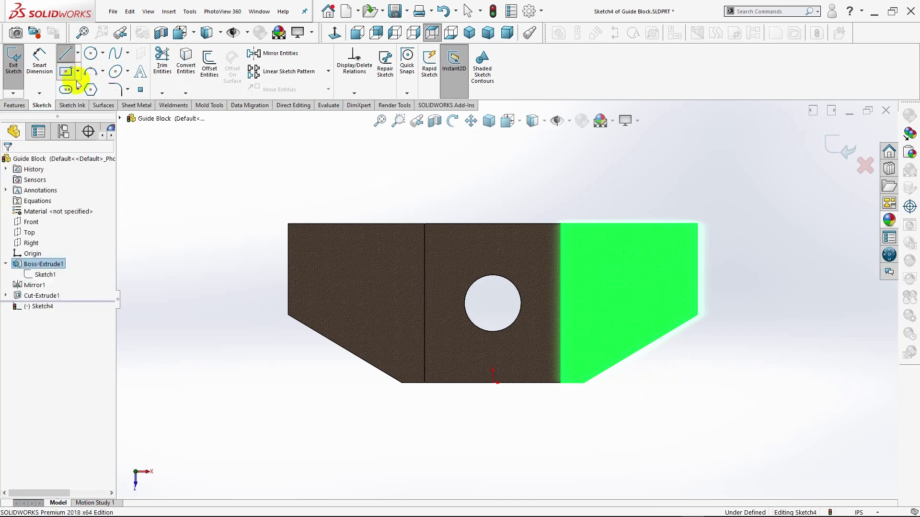
Draw a corner rectangle from the face's top-right corner.
{"action": "left_click", "coordinate": [77, 71]}
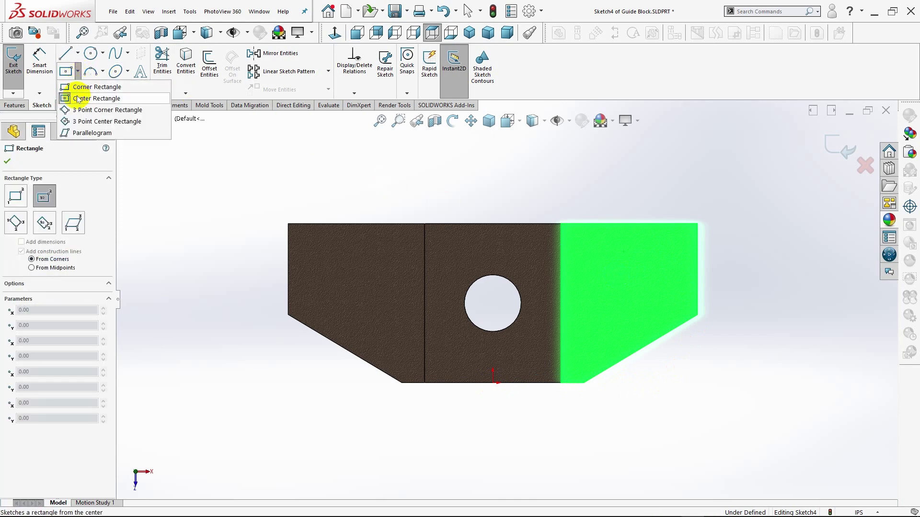
{"action": "left_click", "coordinate": [78, 100]}
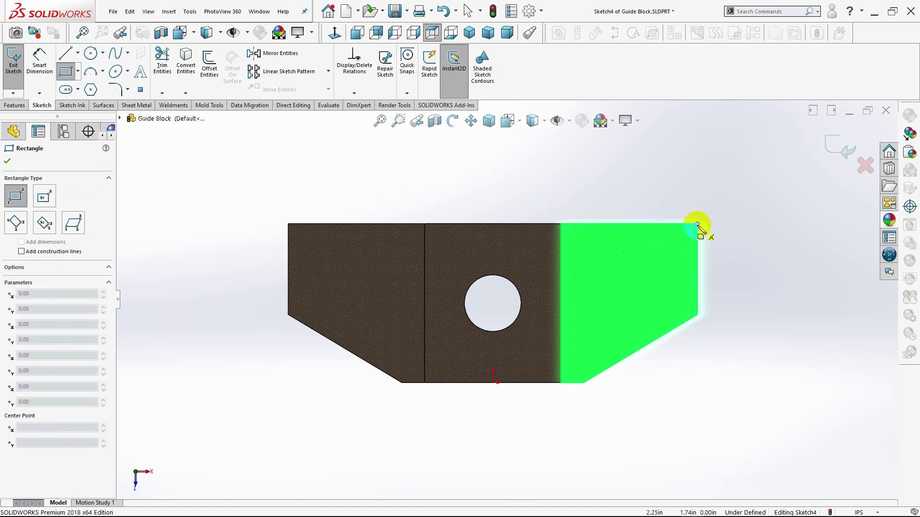
{"action": "mouse_move", "coordinate": [698, 224]}
{"action": "left_mouse_down"}
{"action": "mouse_move", "coordinate": [663, 319]}
{"action": "mouse_move", "coordinate": [584, 314]}
{"action": "mouse_move", "coordinate": [649, 312]}
{"action": "mouse_move", "coordinate": [615, 322]}
{"action": "mouse_move", "coordinate": [611, 312]}
{"action": "left_mouse_up"}
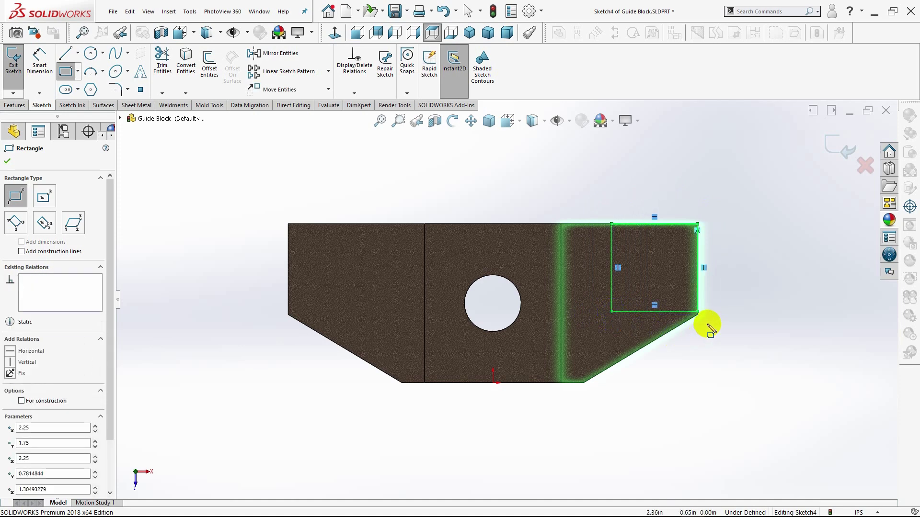
{"action": "left_click", "coordinate": [7, 162]}
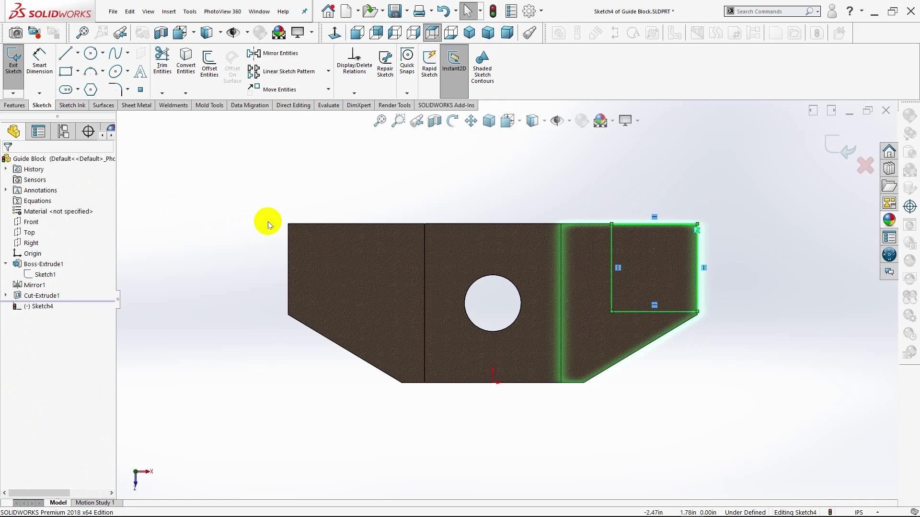
Dimension the rectangle's right edge 1.00 tall.
{"action": "left_click", "coordinate": [39, 64]}
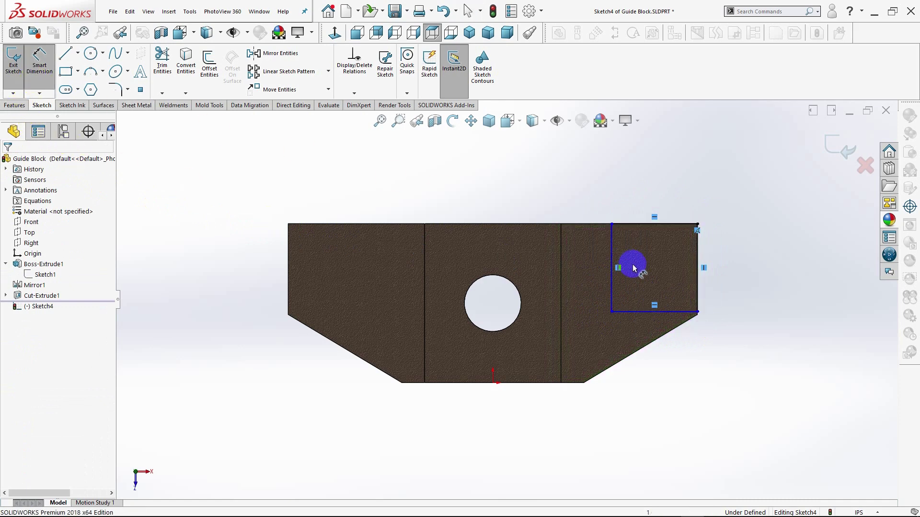
{"action": "left_click", "coordinate": [699, 262]}
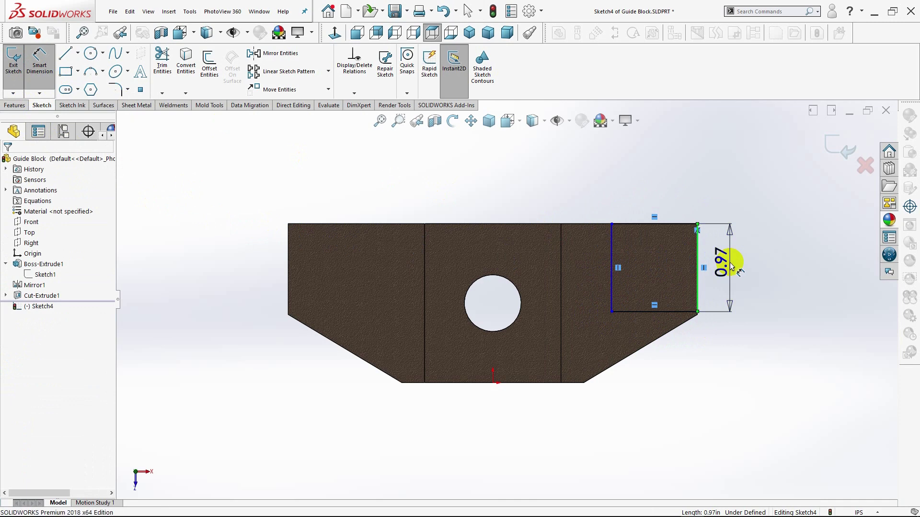
{"action": "left_click", "coordinate": [730, 264]}
{"action": "type", "text": "1"}
{"action": "key", "text": "Return"}
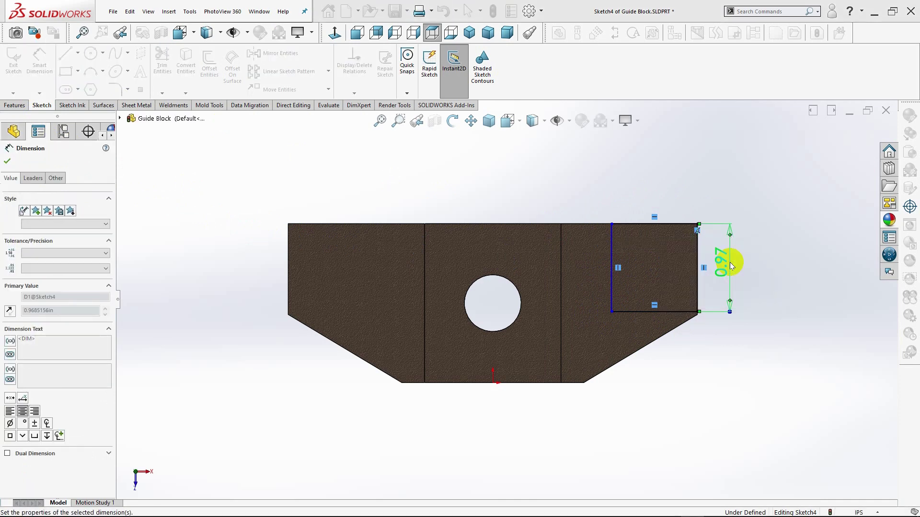
{"action": "left_click", "coordinate": [7, 161]}
{"action": "key", "text": "Escape"}
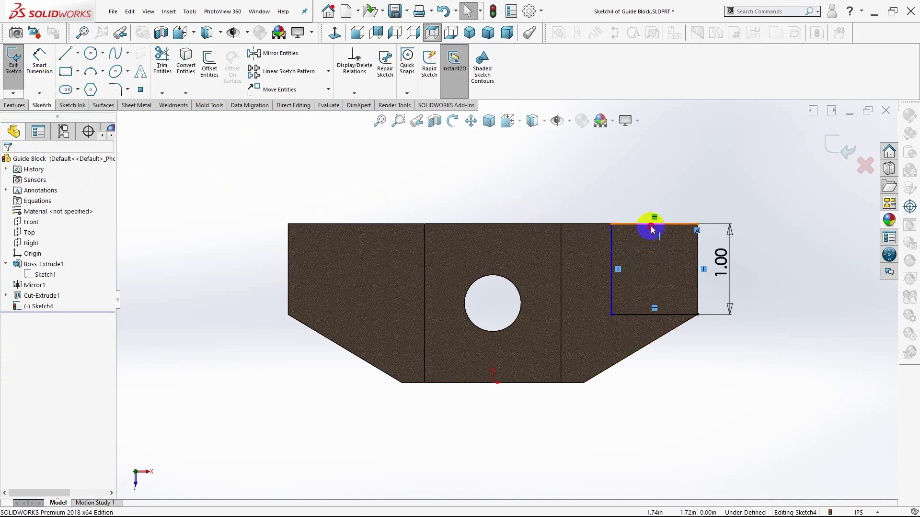
Dimension the rectangle's top edge 0.75 wide, fully defining Sketch4.
{"action": "left_click", "coordinate": [651, 194]}
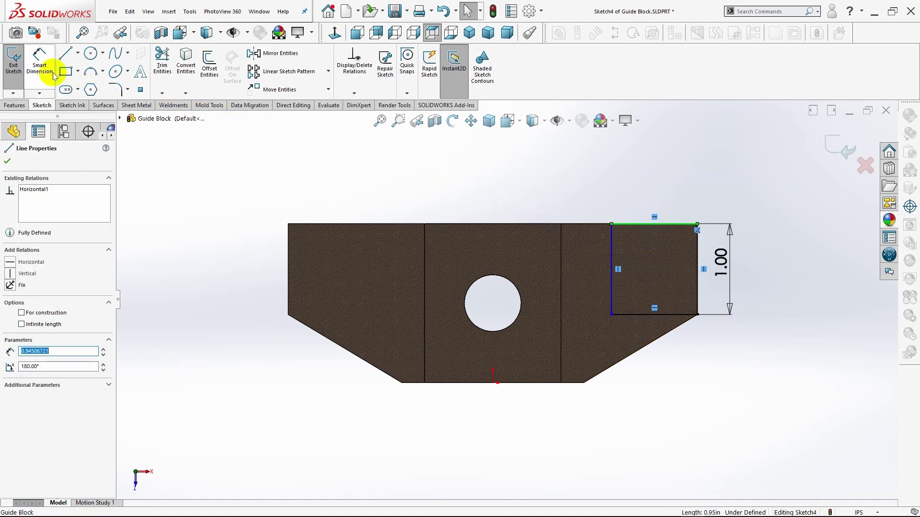
{"action": "left_click", "coordinate": [39, 61]}
{"action": "left_click", "coordinate": [649, 222]}
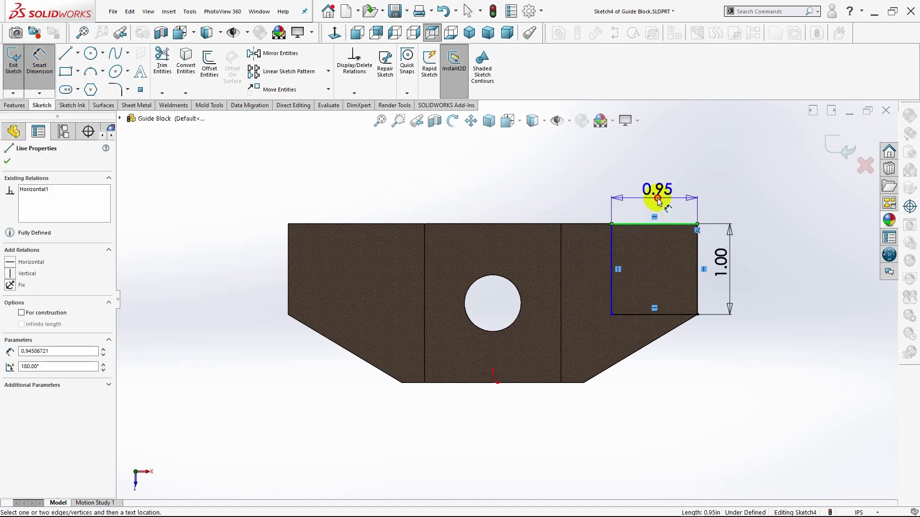
{"action": "left_click", "coordinate": [658, 201]}
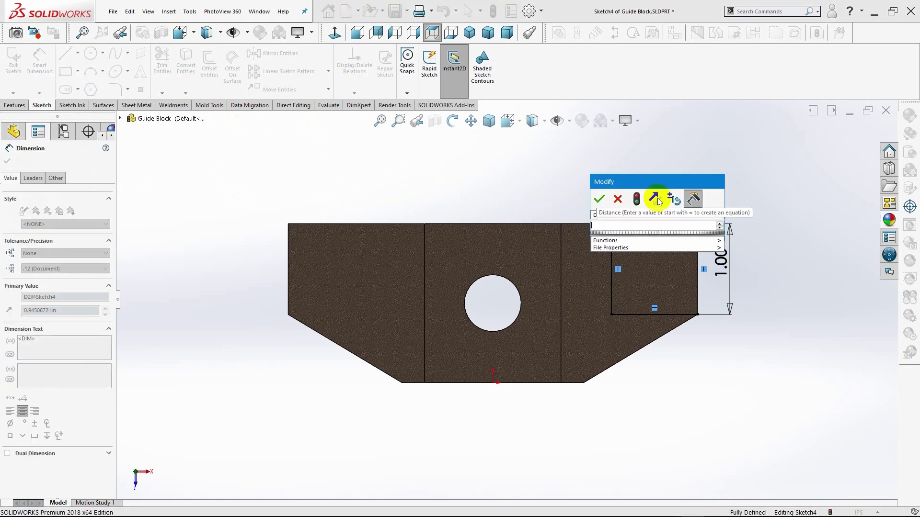
{"action": "type", "text": ".750"}
{"action": "key", "text": "Return"}
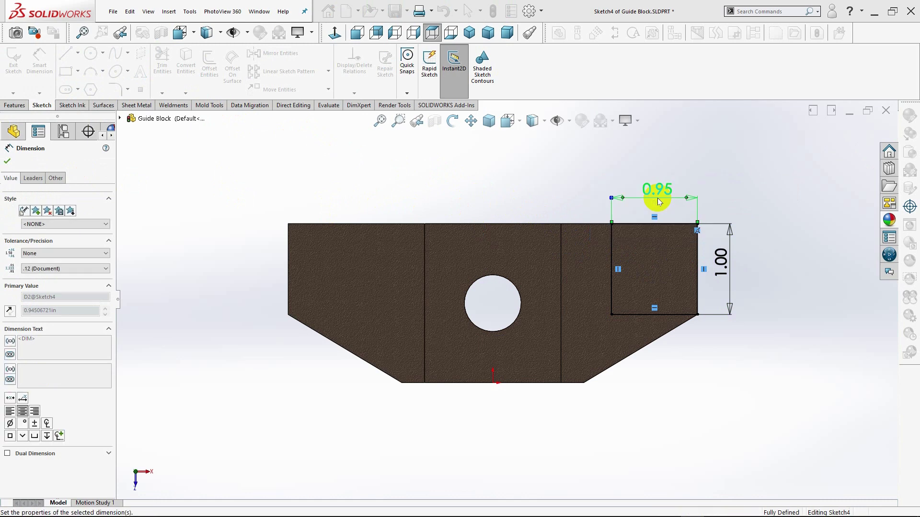
{"action": "left_click", "coordinate": [7, 160]}
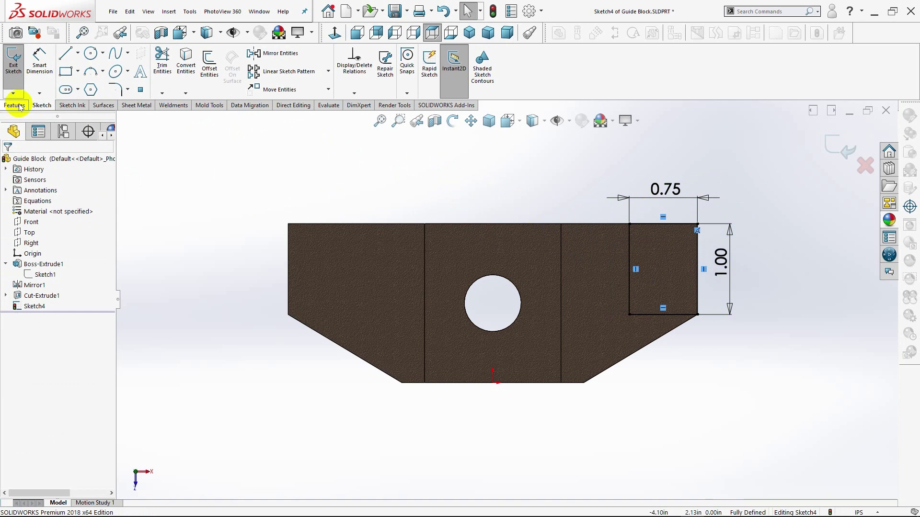
{"action": "left_click", "coordinate": [20, 106]}
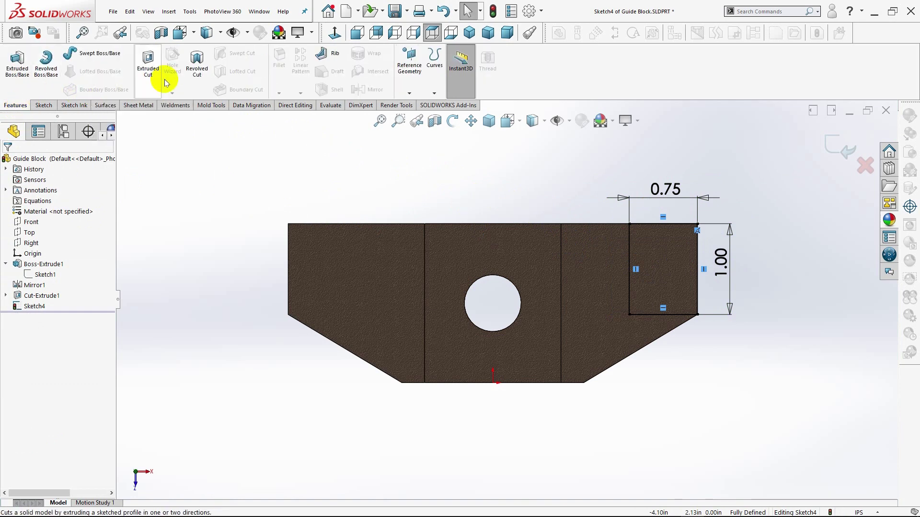
Extrude Sketch4's rectangle 0.75 in blind as Boss-Extrude2 on the right end.
{"action": "left_click", "coordinate": [470, 30]}
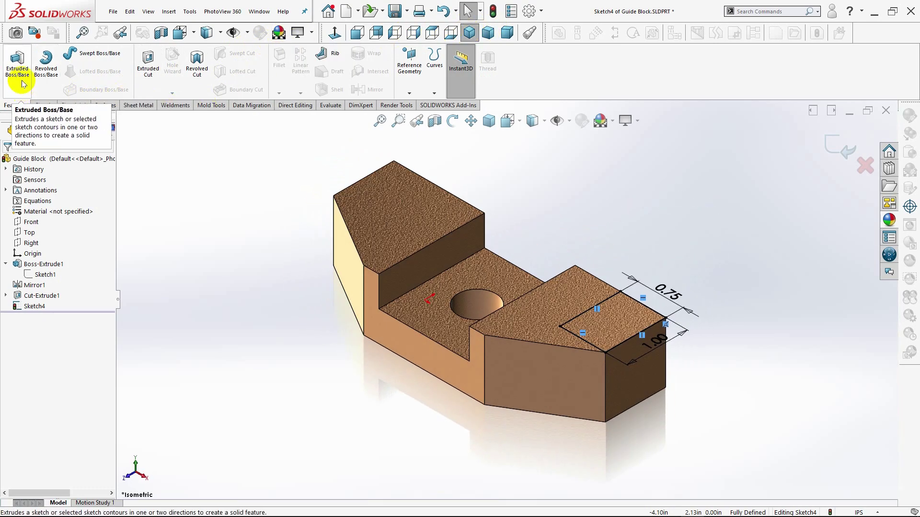
{"action": "left_click", "coordinate": [17, 61]}
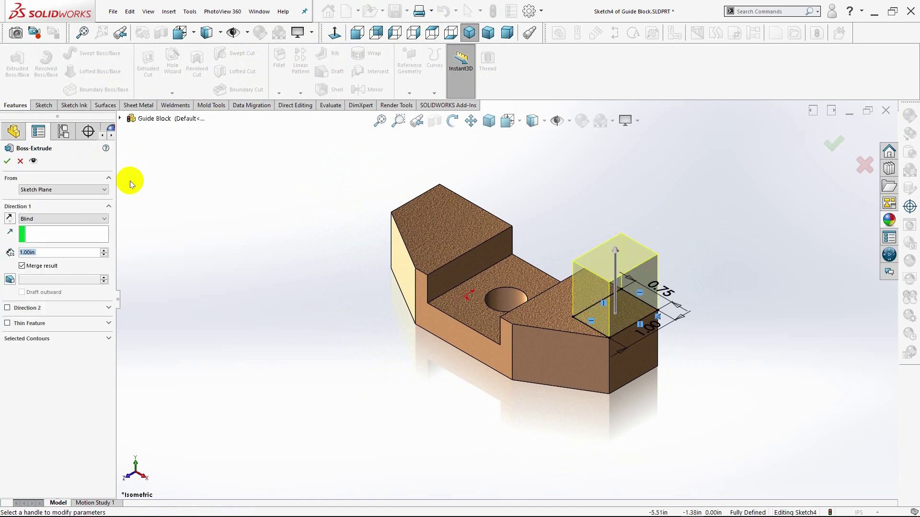
{"action": "type", "text": ".50"}
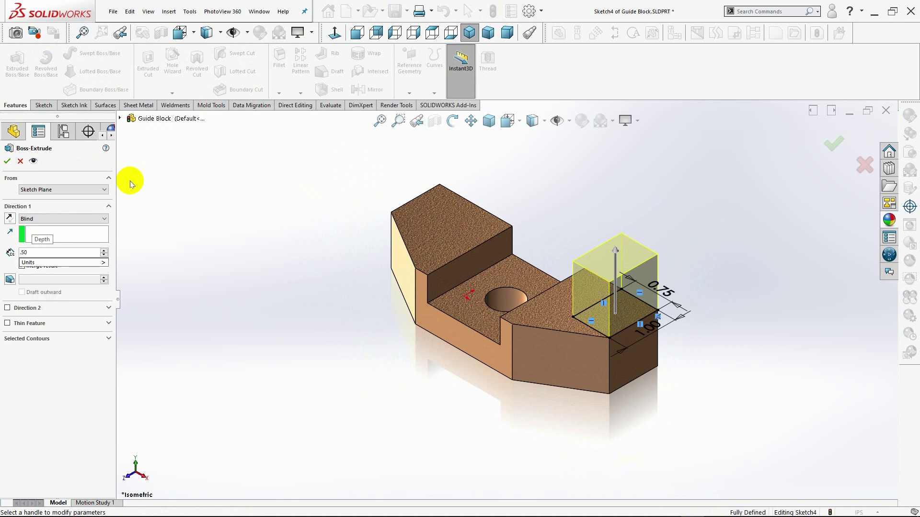
{"action": "key", "text": "Return"}
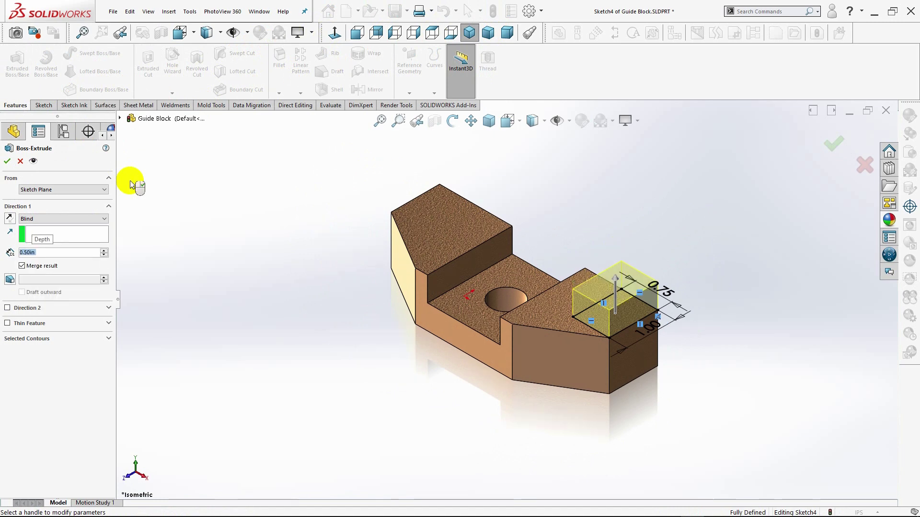
{"action": "type", "text": ".7"}
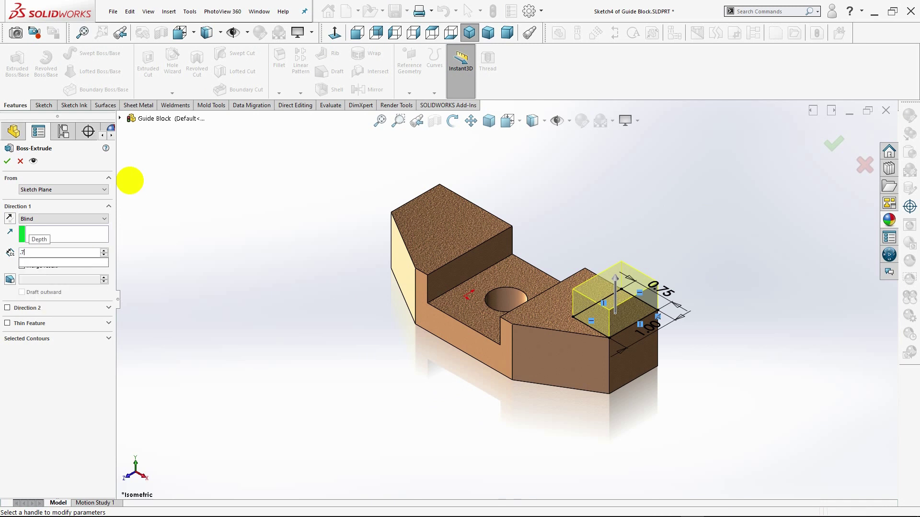
{"action": "key", "text": "Return"}
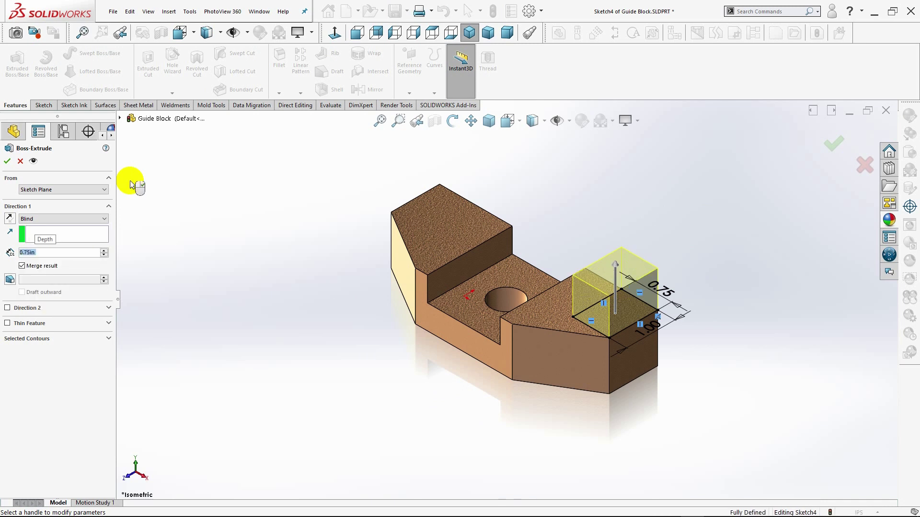
{"action": "left_click", "coordinate": [7, 161]}
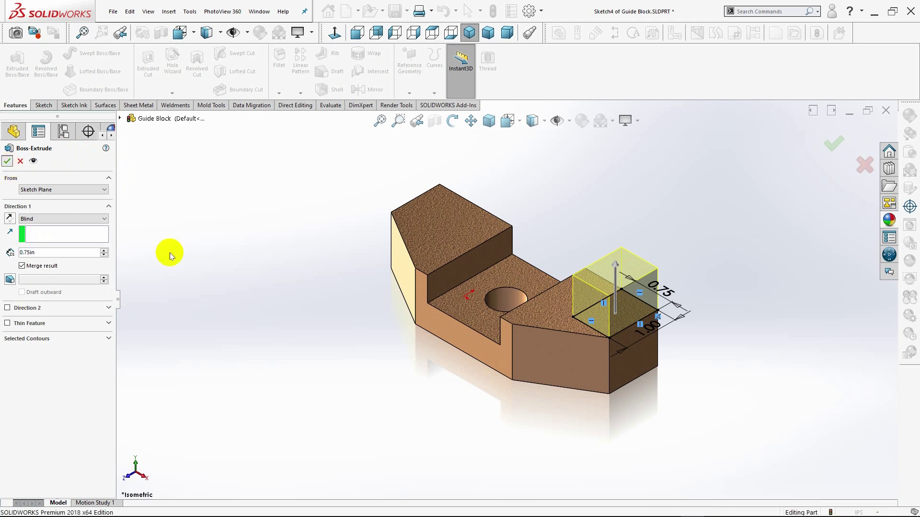
{"action": "left_click", "coordinate": [223, 305]}
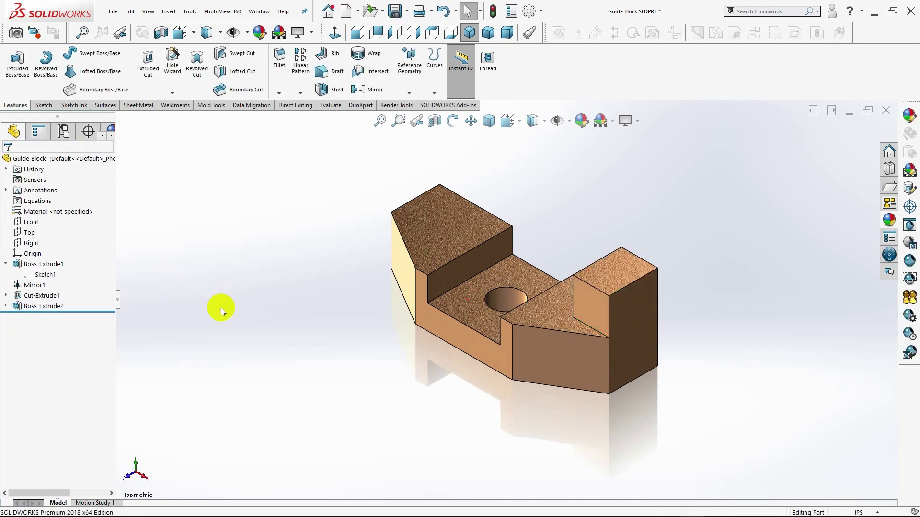
Mirror Boss-Extrude2 across the Right plane to add a matching left-end boss.
{"action": "left_click", "coordinate": [33, 306]}
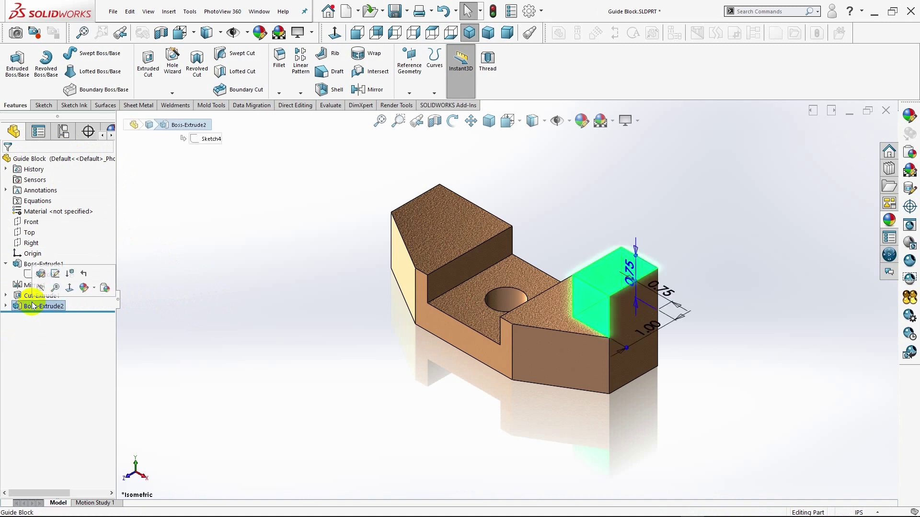
{"action": "left_click", "coordinate": [375, 89]}
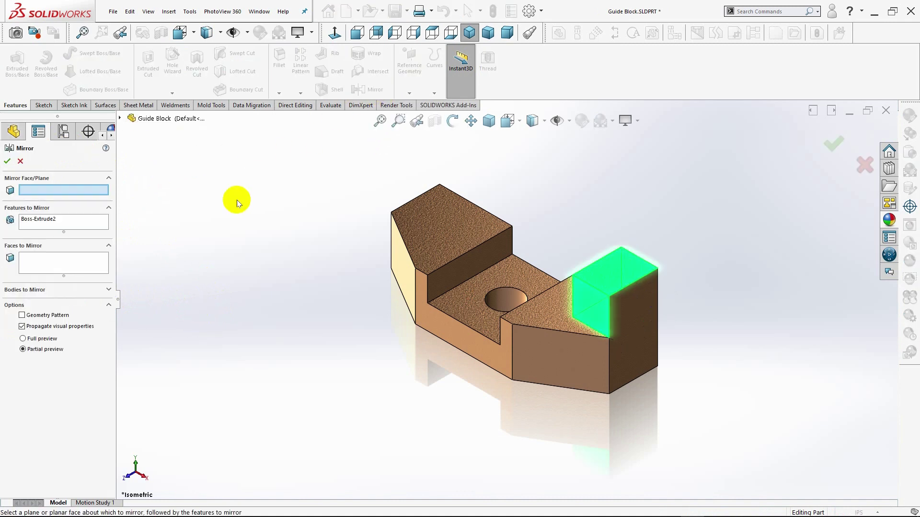
{"action": "left_click", "coordinate": [120, 119]}
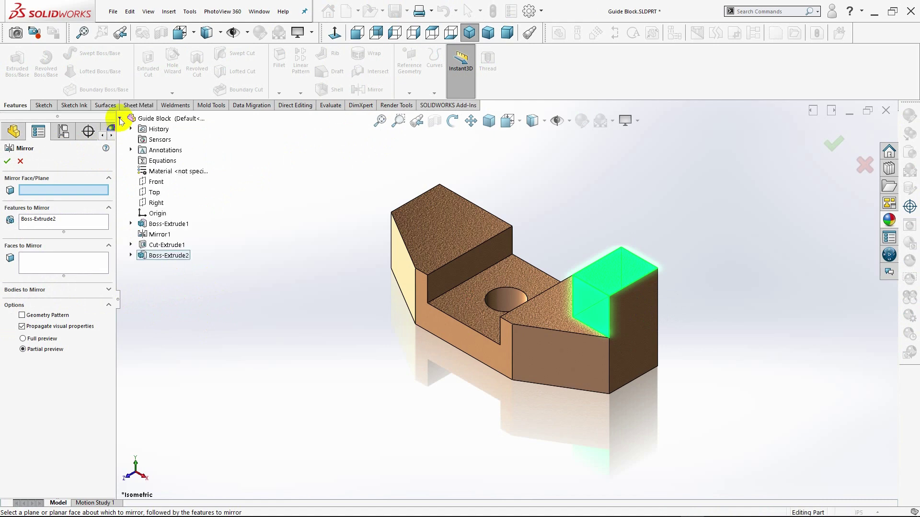
{"action": "left_click", "coordinate": [153, 206]}
{"action": "left_click", "coordinate": [7, 161]}
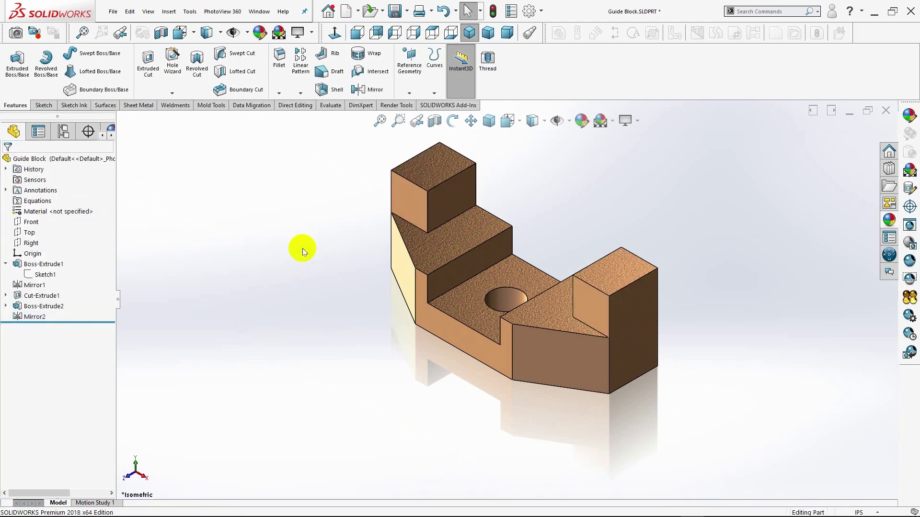
Start a fillet on the left boss top edges, the step edges and the right boss's top edge.
{"action": "left_click", "coordinate": [471, 34]}
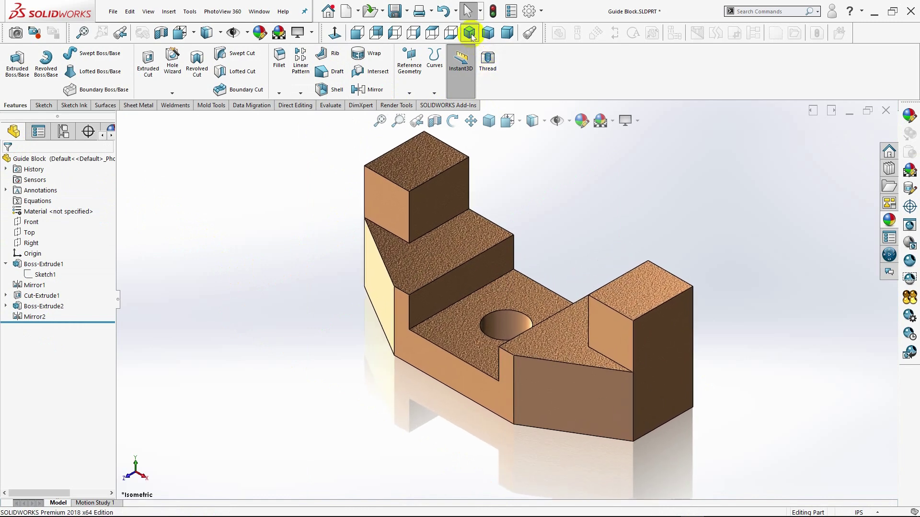
{"action": "left_click", "coordinate": [275, 82]}
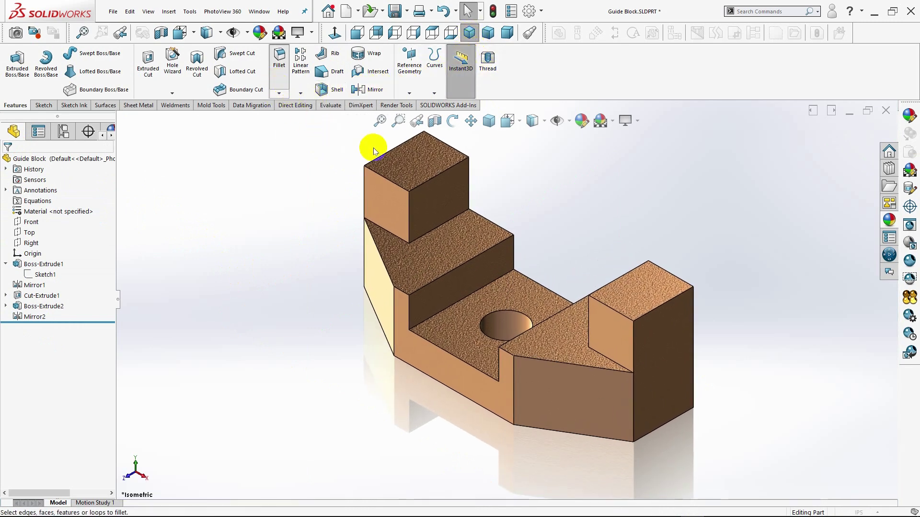
{"action": "left_click", "coordinate": [426, 181]}
{"action": "left_click", "coordinate": [443, 225]}
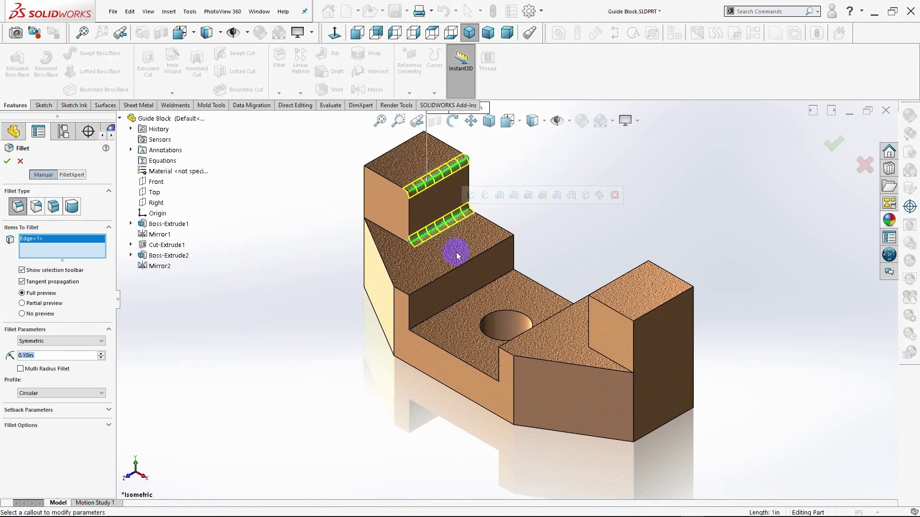
{"action": "left_click", "coordinate": [462, 262]}
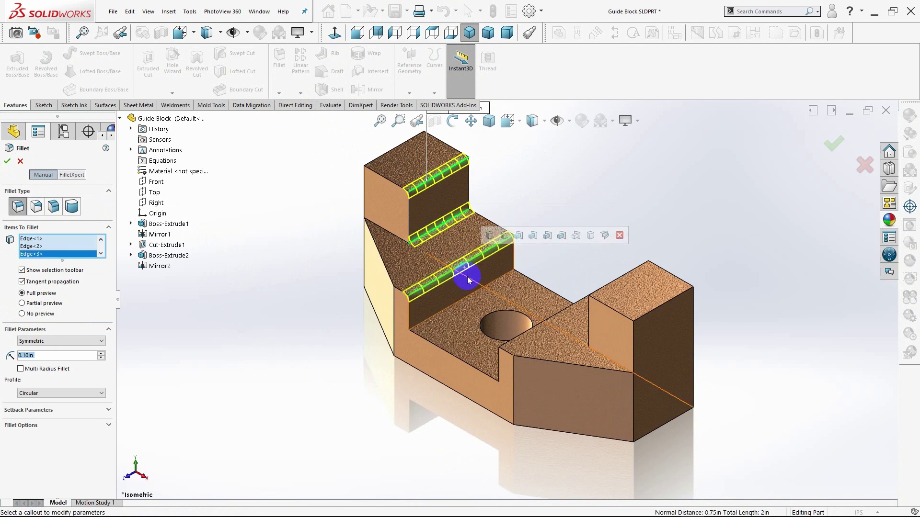
{"action": "left_click", "coordinate": [470, 295]}
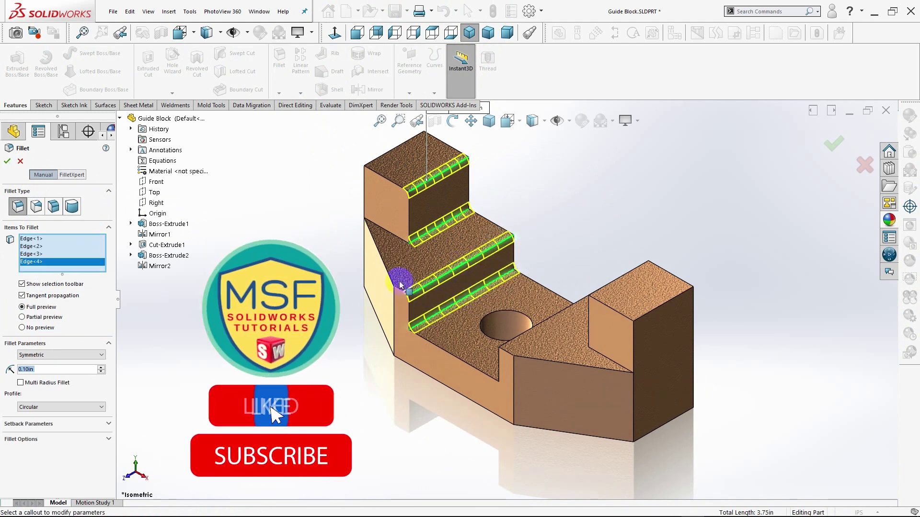
{"action": "left_click", "coordinate": [377, 160]}
{"action": "left_click", "coordinate": [611, 286]}
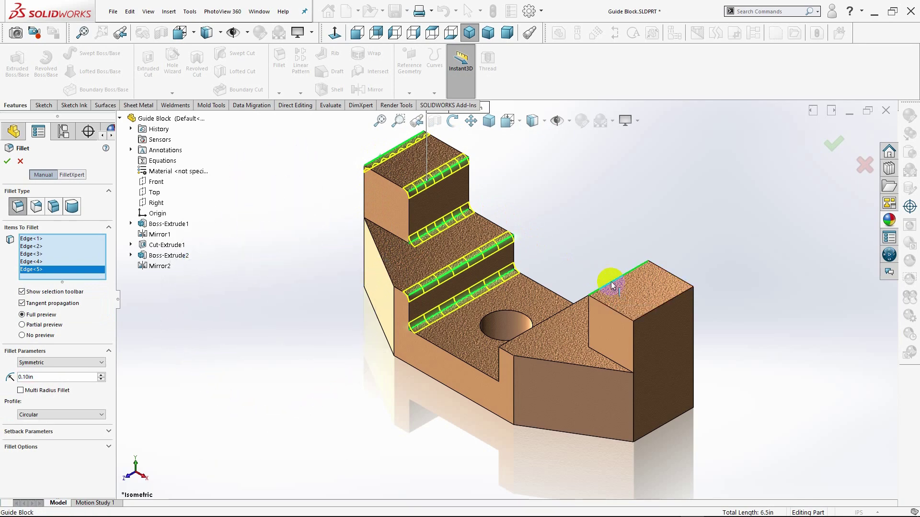
Add the middle-section edges and the right boss's inner and lower edges to the fillet.
{"action": "mouse_move", "coordinate": [588, 307]}
{"action": "middle_mouse_down"}
{"action": "mouse_move", "coordinate": [589, 322]}
{"action": "mouse_move", "coordinate": [631, 326]}
{"action": "middle_mouse_up"}
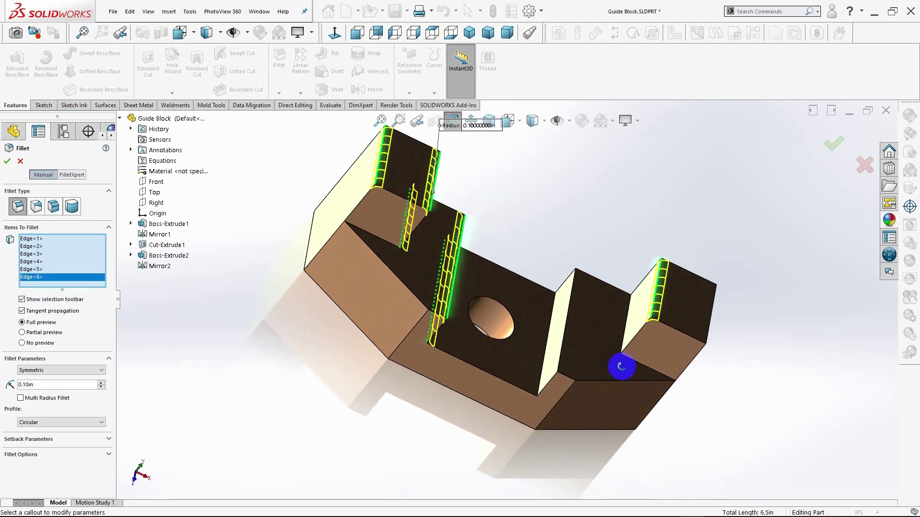
{"action": "left_click", "coordinate": [629, 323]}
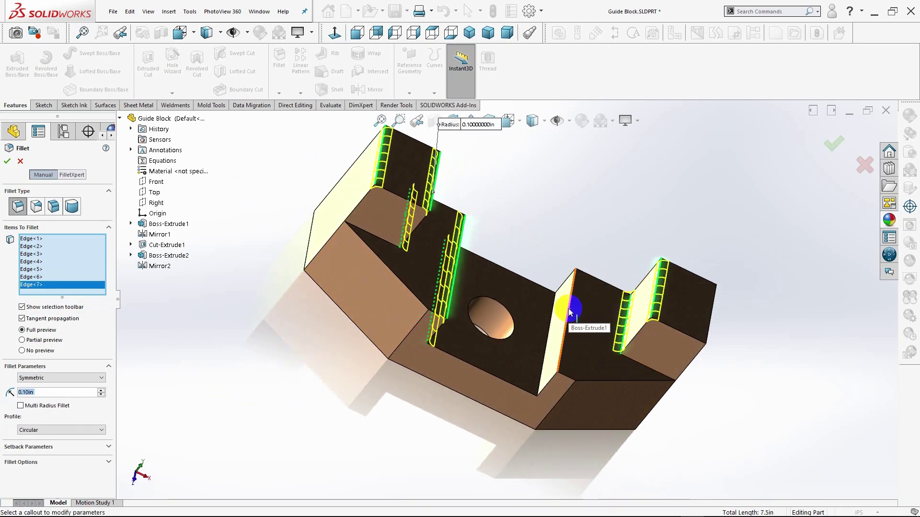
{"action": "left_click", "coordinate": [570, 309]}
{"action": "left_click", "coordinate": [556, 315]}
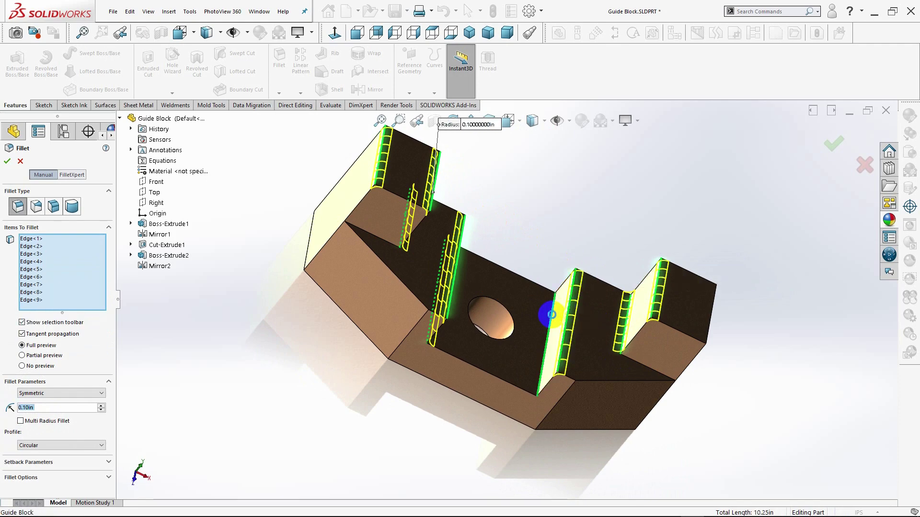
{"action": "mouse_move", "coordinate": [602, 401]}
{"action": "middle_mouse_down"}
{"action": "mouse_move", "coordinate": [550, 374]}
{"action": "mouse_move", "coordinate": [559, 374]}
{"action": "middle_mouse_up"}
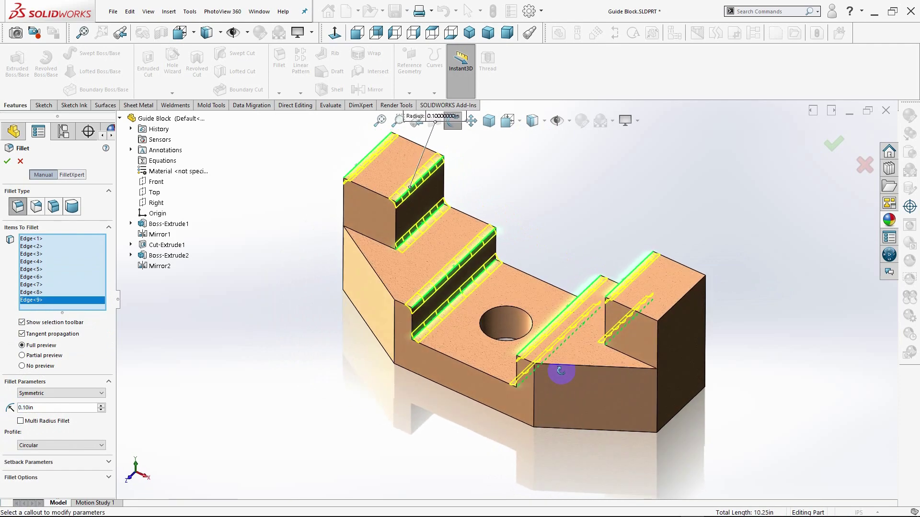
{"action": "left_click", "coordinate": [673, 309]}
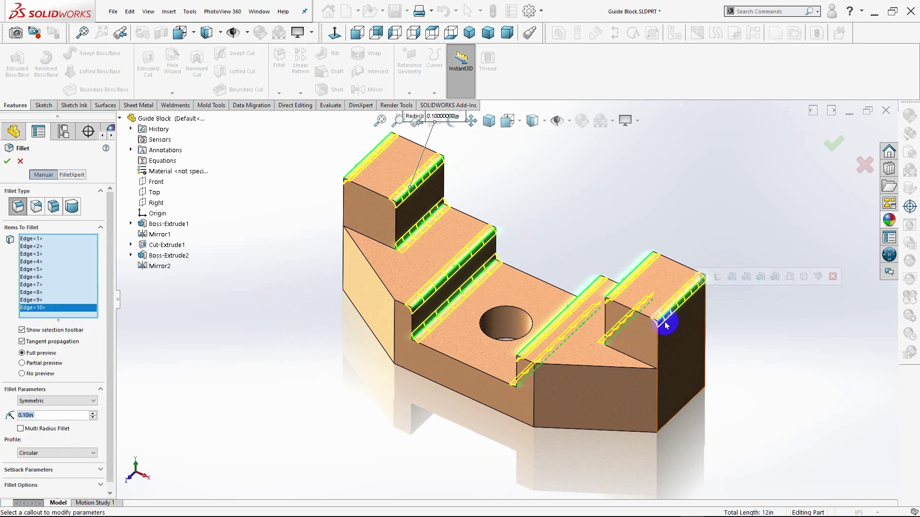
{"action": "left_click", "coordinate": [626, 368]}
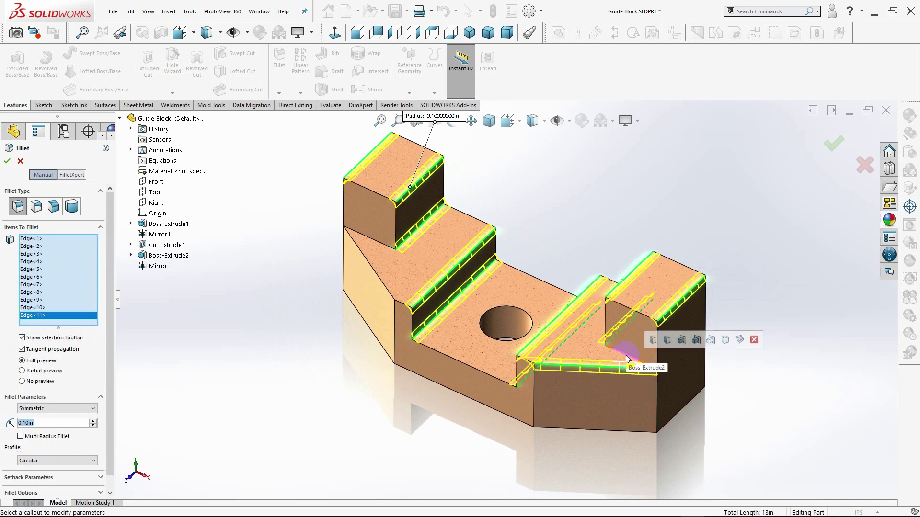
{"action": "left_click", "coordinate": [626, 356]}
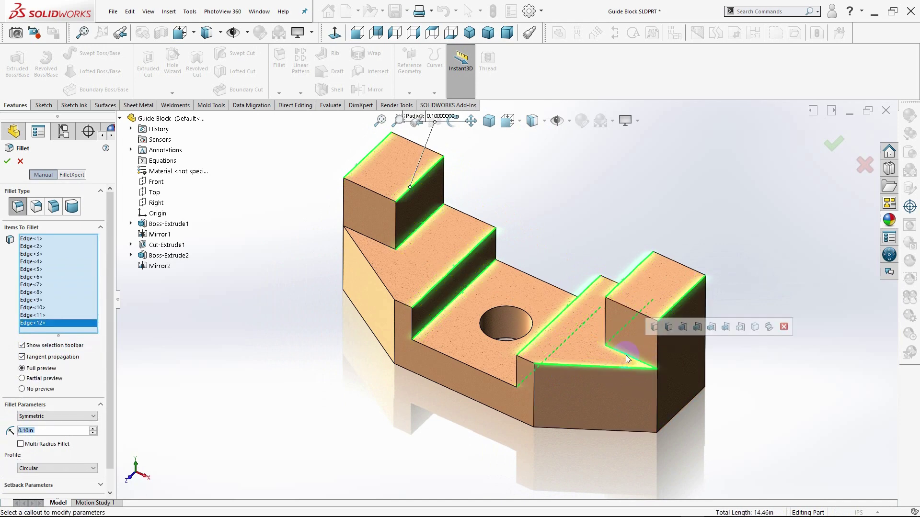
Remove the two unwanted edges, add the angled edge, and check the fillet preview.
{"action": "right_click", "coordinate": [31, 324]}
{"action": "left_click", "coordinate": [72, 339]}
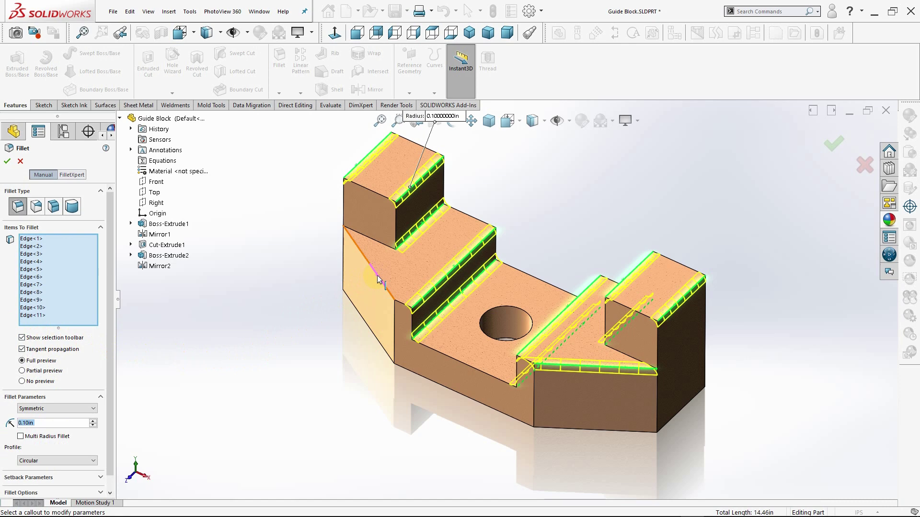
{"action": "left_click", "coordinate": [377, 276]}
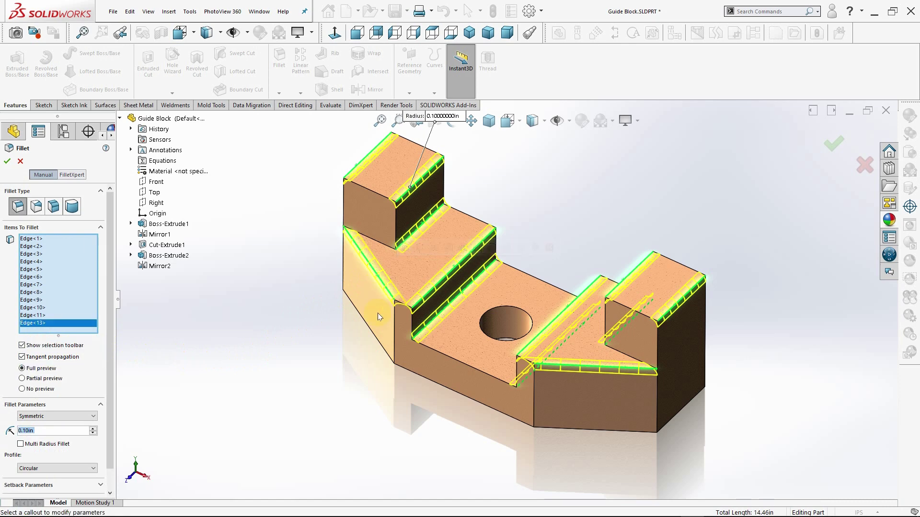
{"action": "left_click", "coordinate": [458, 365]}
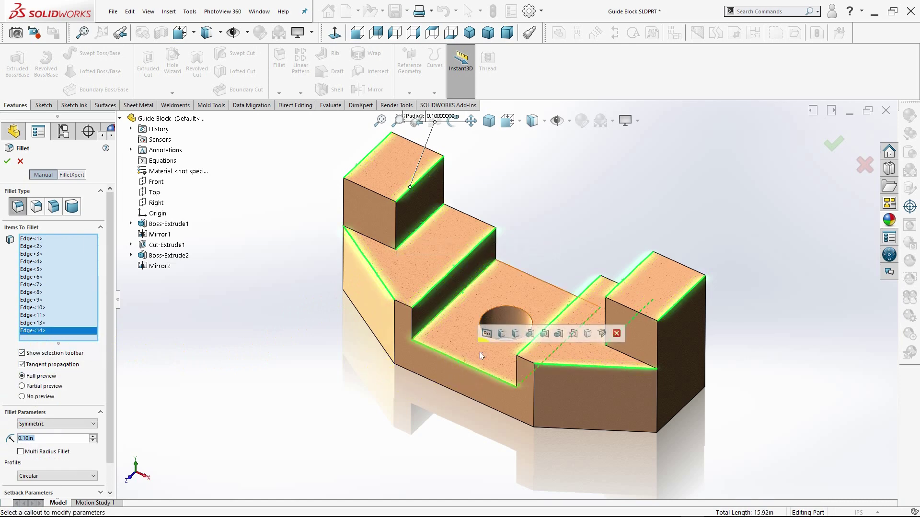
{"action": "right_click", "coordinate": [54, 330]}
{"action": "left_click", "coordinate": [78, 347]}
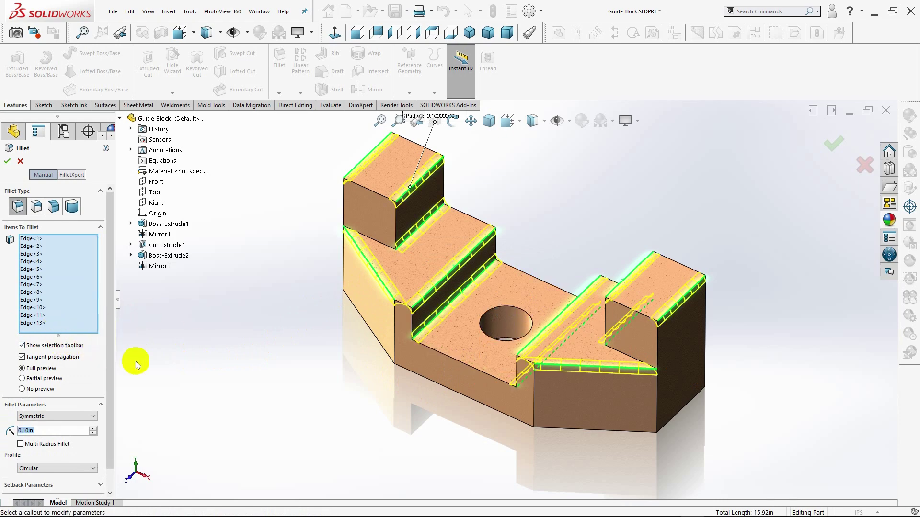
{"action": "mouse_move", "coordinate": [710, 401]}
{"action": "middle_mouse_down"}
{"action": "mouse_move", "coordinate": [709, 349]}
{"action": "mouse_move", "coordinate": [645, 404]}
{"action": "mouse_move", "coordinate": [694, 442]}
{"action": "mouse_move", "coordinate": [673, 440]}
{"action": "mouse_move", "coordinate": [709, 341]}
{"action": "mouse_move", "coordinate": [653, 370]}
{"action": "middle_mouse_up"}
{"action": "left_click_drag", "start_coordinate": [740, 325], "coordinate": [750, 361]}
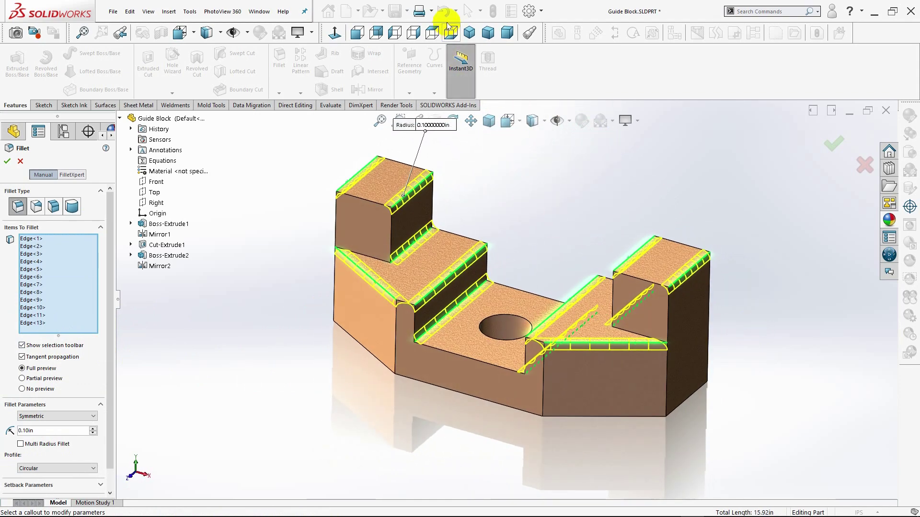
Set the fillet radius to 0.05in and accept Fillet1 on all 13 edges.
{"action": "left_click", "coordinate": [467, 32]}
{"action": "double_click", "coordinate": [37, 432]}
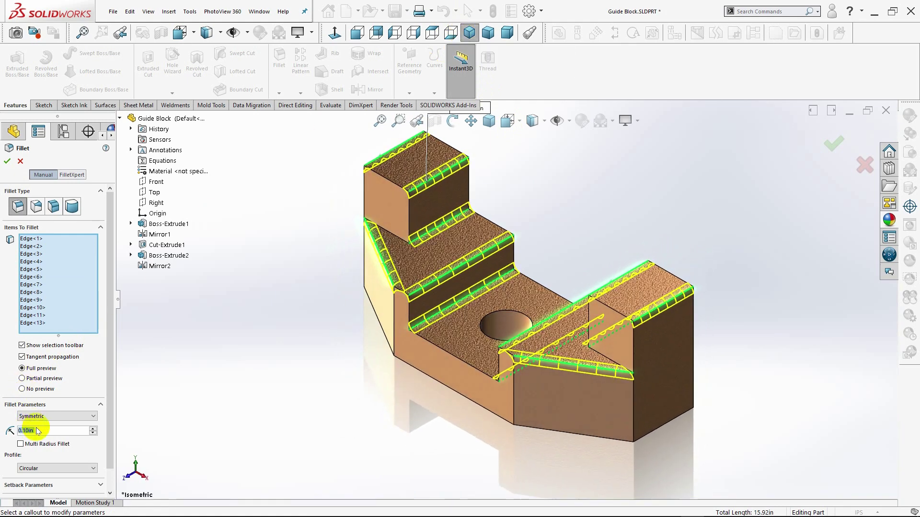
{"action": "key", "text": "BackSpace"}
{"action": "type", "text": ".0"}
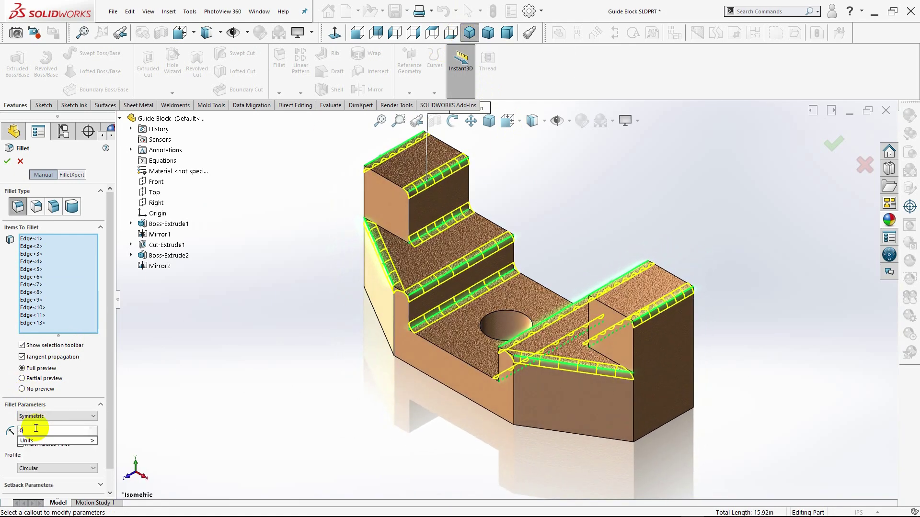
{"action": "key", "text": "Return"}
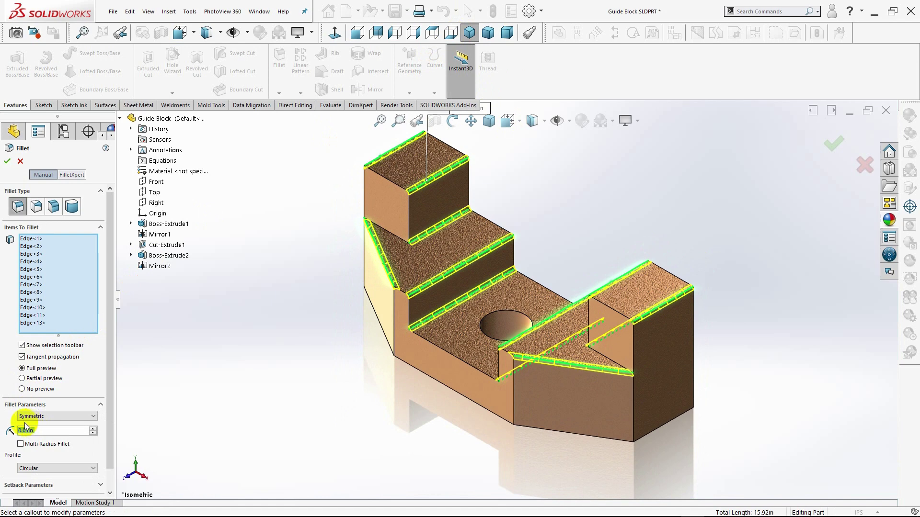
{"action": "left_click", "coordinate": [9, 161]}
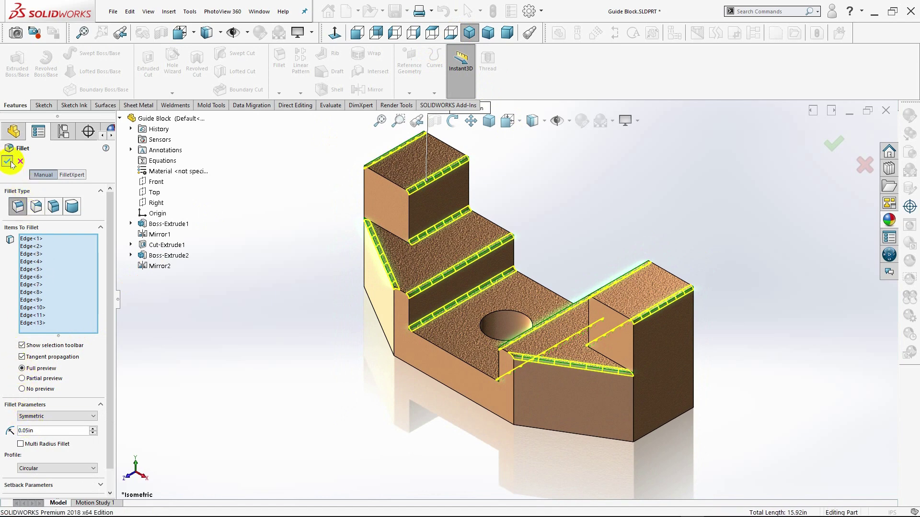
{"action": "left_click", "coordinate": [290, 321]}
Select the hole rim, the slot's bottom edge chain and the outline edge chain for a second fillet.
{"action": "mouse_move", "coordinate": [350, 366]}
{"action": "middle_mouse_down"}
{"action": "mouse_move", "coordinate": [312, 345]}
{"action": "mouse_move", "coordinate": [348, 331]}
{"action": "middle_mouse_up"}
{"action": "left_click", "coordinate": [456, 71]}
{"action": "left_click", "coordinate": [470, 33]}
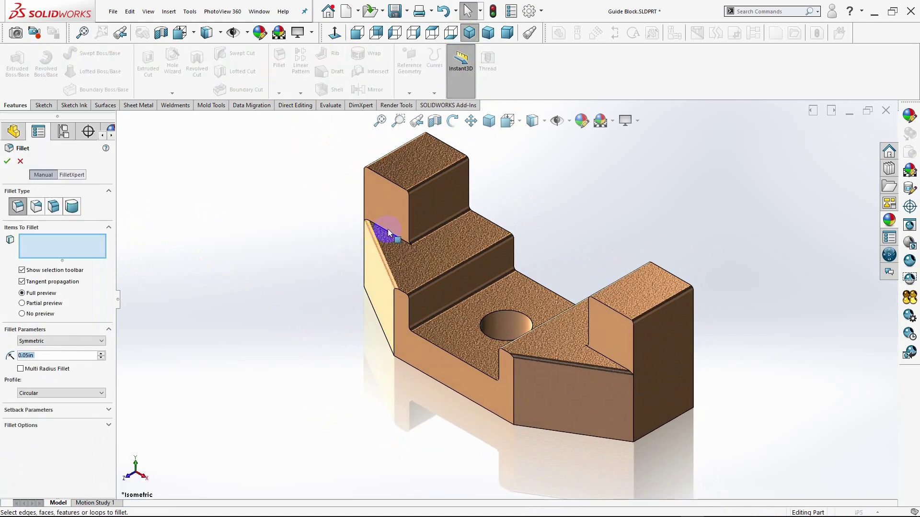
{"action": "left_click", "coordinate": [486, 335]}
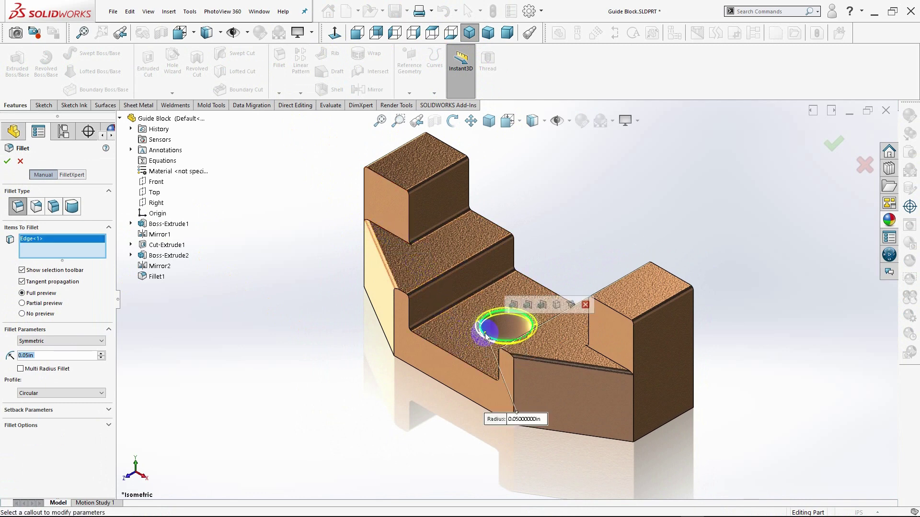
{"action": "left_click", "coordinate": [448, 351]}
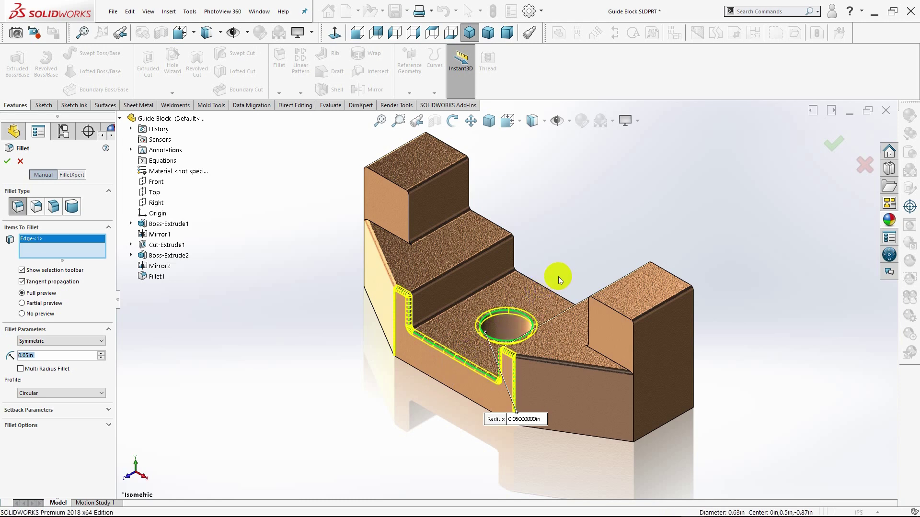
{"action": "middle_click_drag", "start_coordinate": [581, 272], "coordinate": [522, 344]}
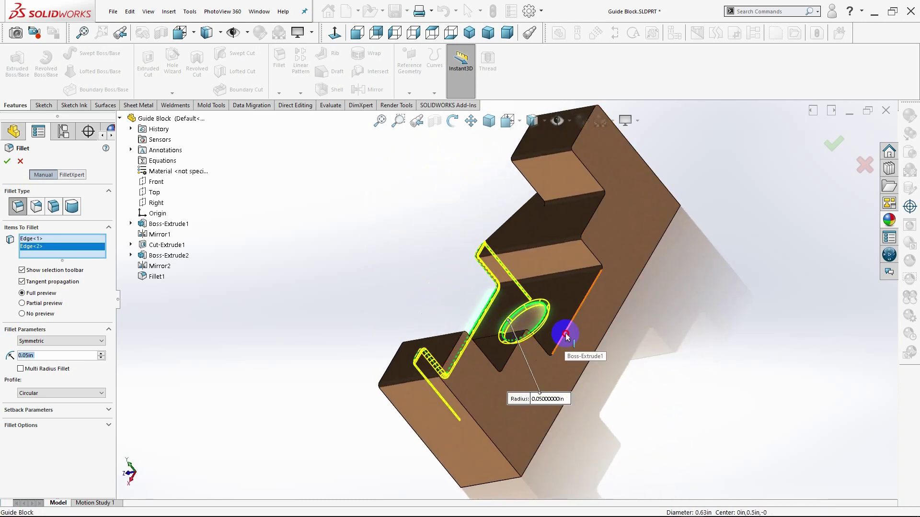
{"action": "left_click", "coordinate": [566, 335]}
Drop the extra vertical corner edge and accept Fillet2 at 0.05in.
{"action": "mouse_move", "coordinate": [586, 429]}
{"action": "middle_mouse_down"}
{"action": "mouse_move", "coordinate": [618, 373]}
{"action": "mouse_move", "coordinate": [689, 353]}
{"action": "mouse_move", "coordinate": [684, 363]}
{"action": "middle_mouse_up"}
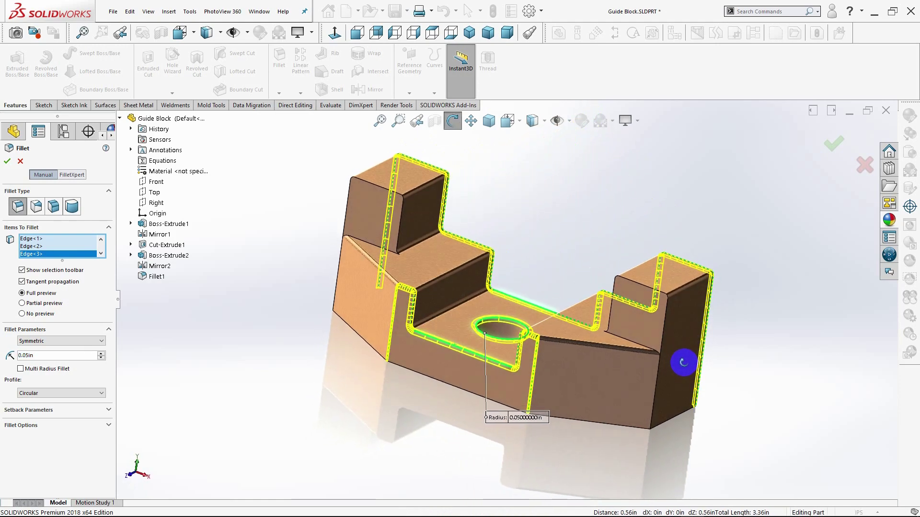
{"action": "left_click", "coordinate": [663, 341]}
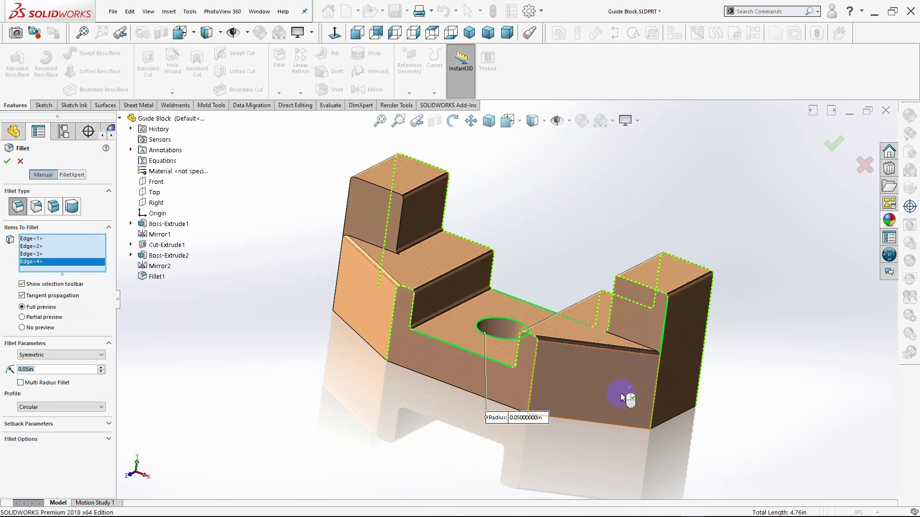
{"action": "right_click", "coordinate": [50, 266]}
{"action": "left_click", "coordinate": [57, 280]}
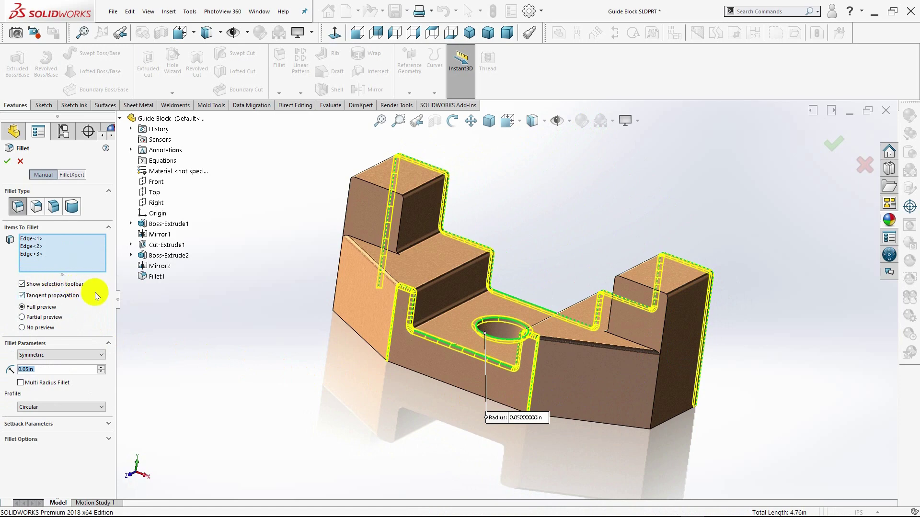
{"action": "left_click", "coordinate": [7, 163]}
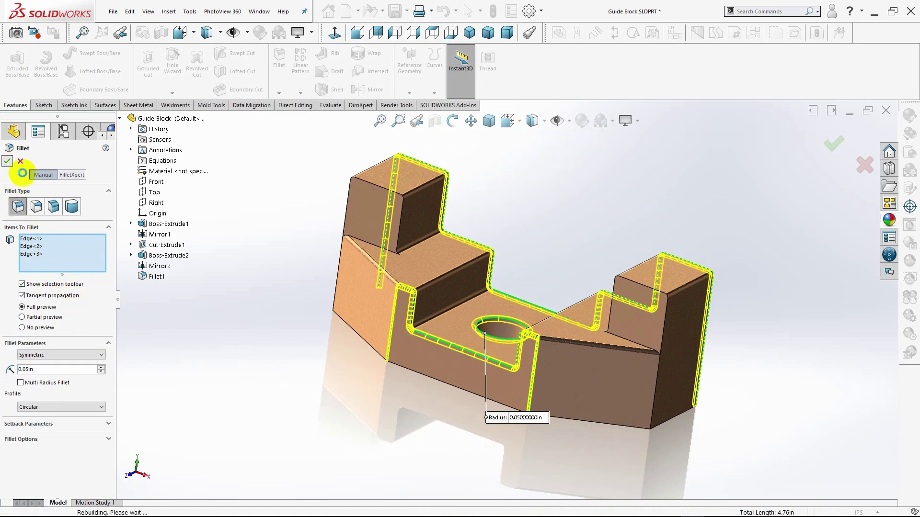
{"action": "mouse_move", "coordinate": [366, 377]}
{"action": "middle_mouse_down"}
{"action": "mouse_move", "coordinate": [324, 359]}
{"action": "mouse_move", "coordinate": [353, 345]}
{"action": "mouse_move", "coordinate": [376, 380]}
{"action": "middle_mouse_up"}
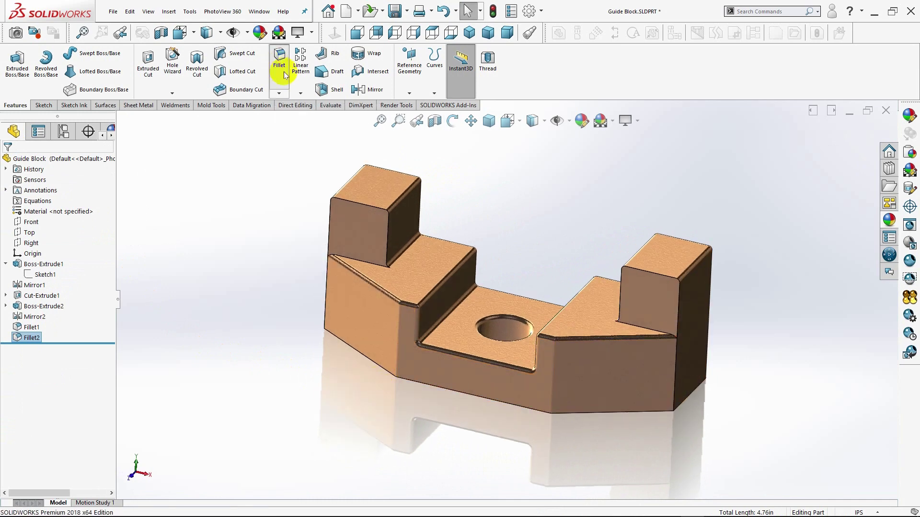
Create a 0.05in face fillet between the right boss's face and the part's right side face.
{"action": "left_click", "coordinate": [674, 378]}
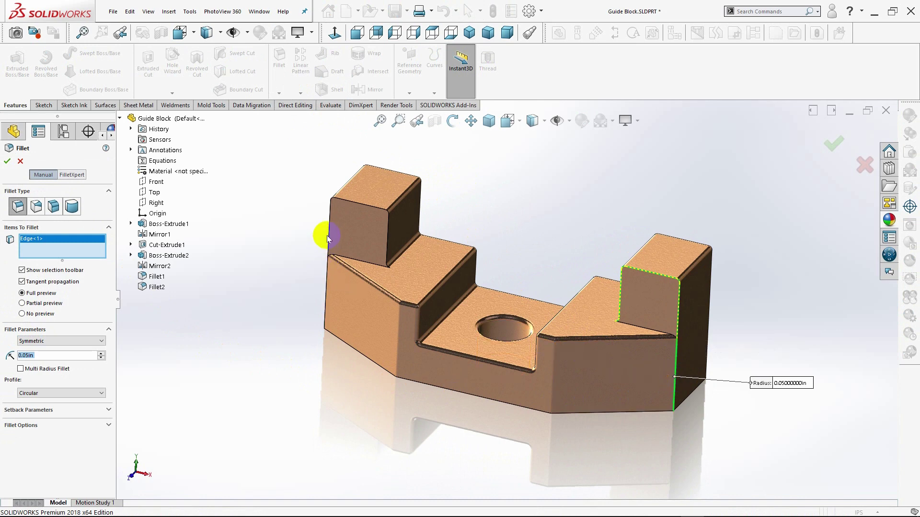
{"action": "left_click", "coordinate": [51, 212]}
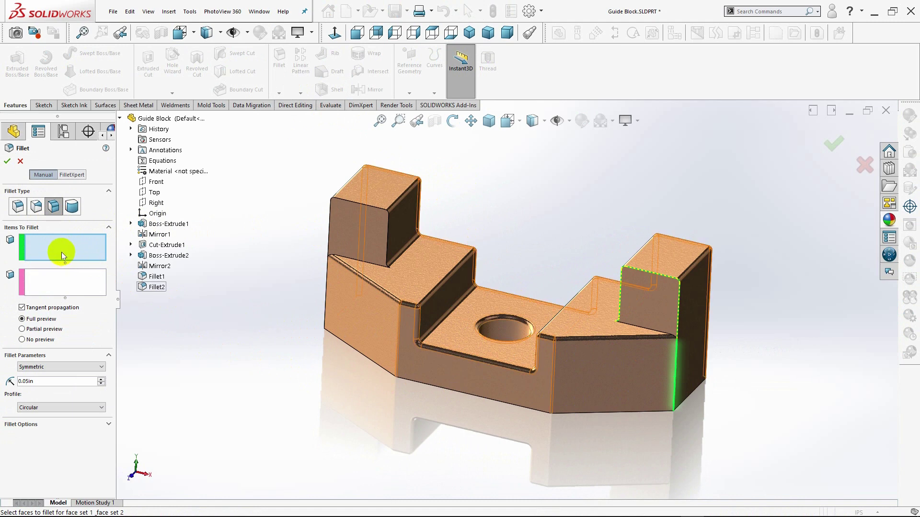
{"action": "left_click", "coordinate": [17, 207]}
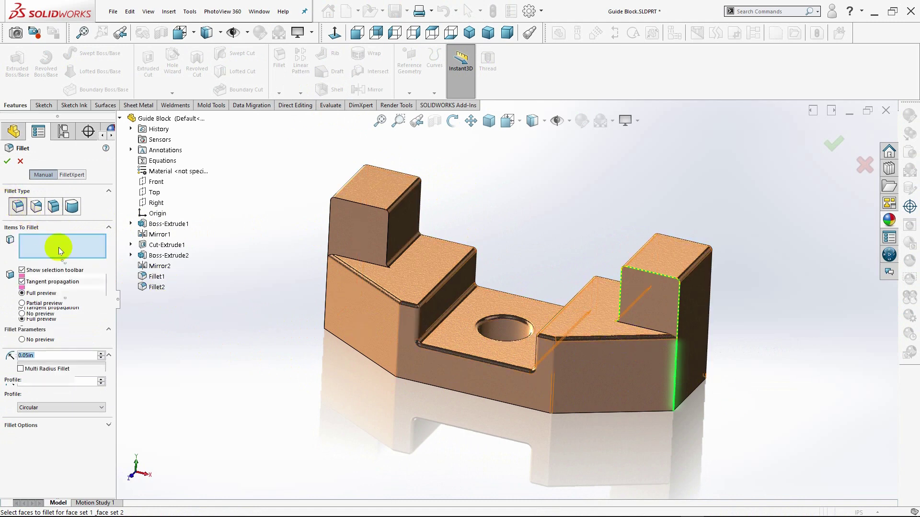
{"action": "right_click", "coordinate": [43, 240]}
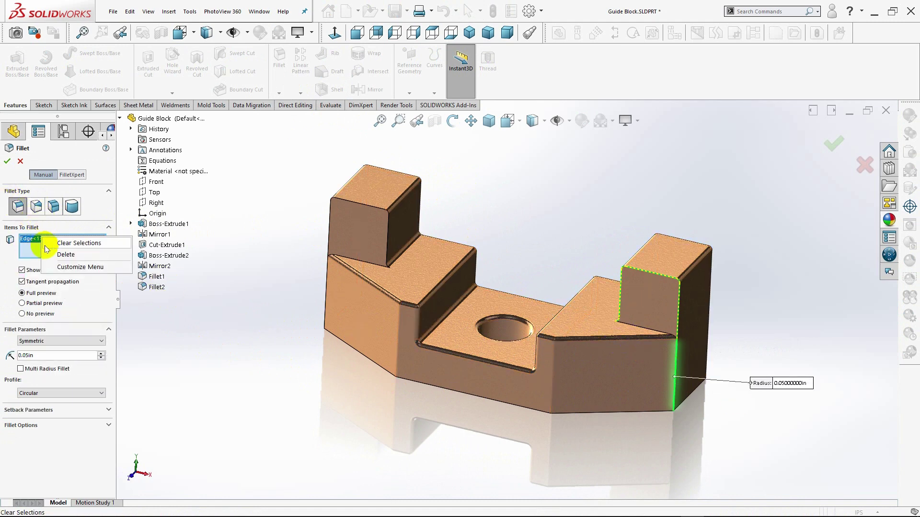
{"action": "left_click", "coordinate": [67, 246]}
{"action": "left_click", "coordinate": [54, 206]}
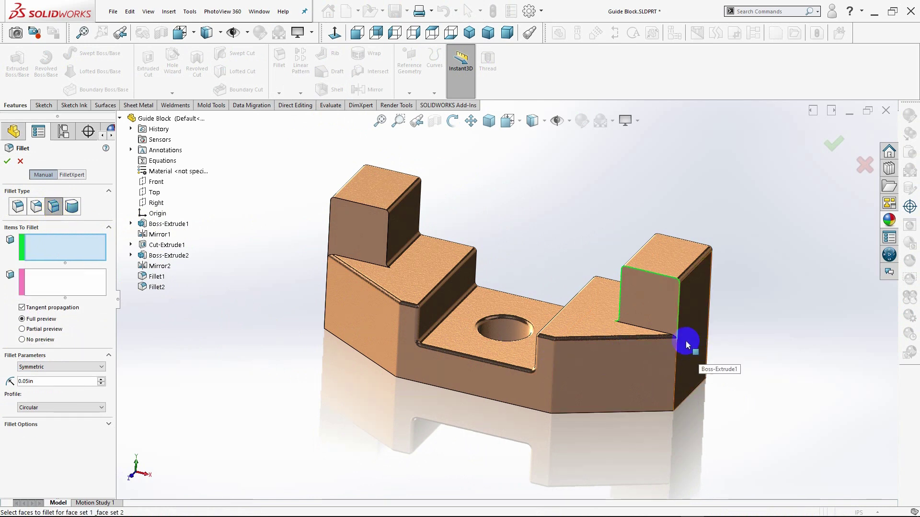
{"action": "left_click", "coordinate": [669, 312]}
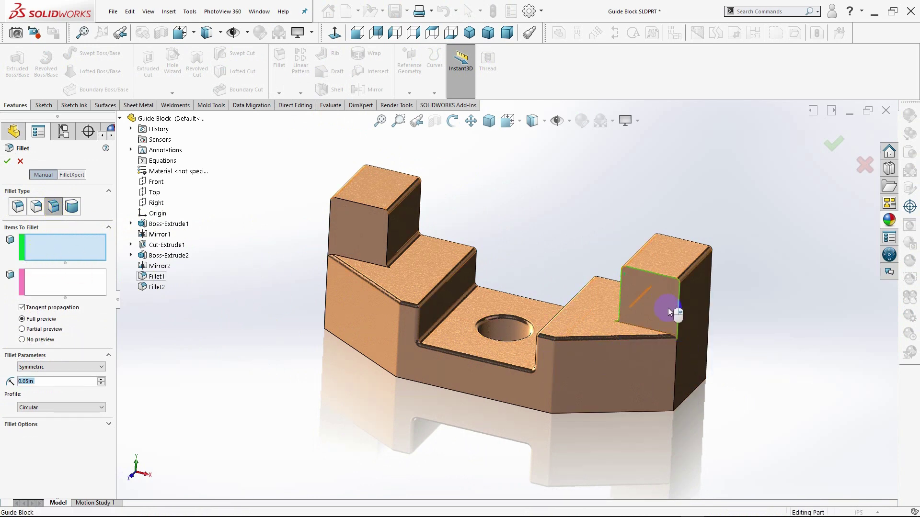
{"action": "middle_click_drag", "start_coordinate": [717, 380], "coordinate": [669, 375]}
{"action": "left_click", "coordinate": [48, 276]}
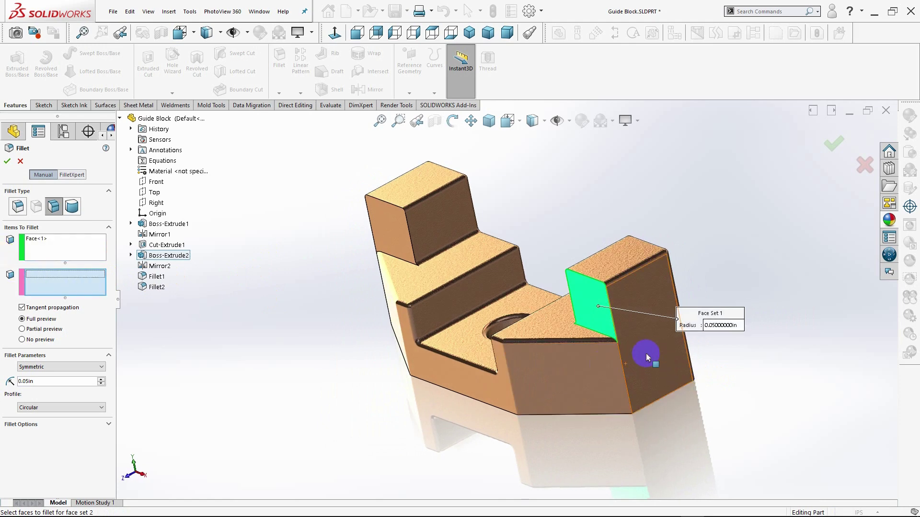
{"action": "left_click", "coordinate": [632, 348]}
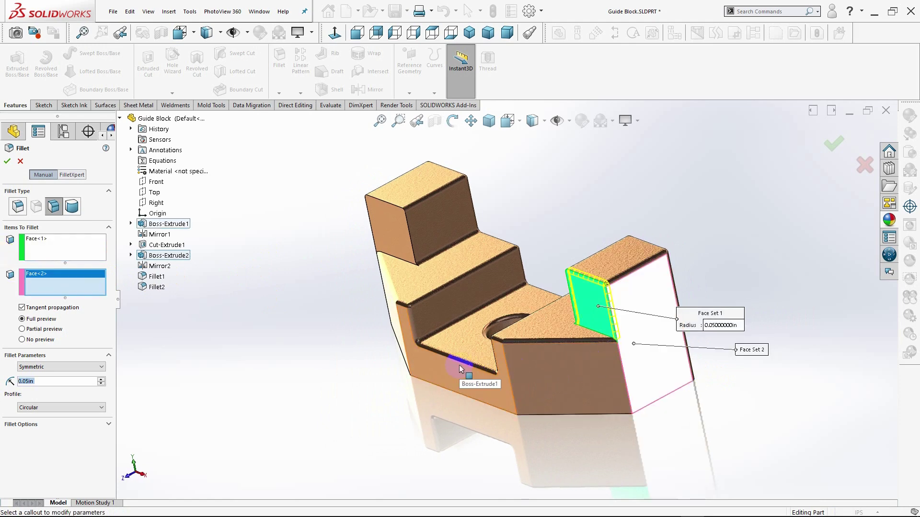
{"action": "left_click", "coordinate": [7, 162]}
Select the right section's front face and start a sketch on it.
{"action": "mouse_move", "coordinate": [306, 329]}
{"action": "middle_mouse_down"}
{"action": "mouse_move", "coordinate": [336, 314]}
{"action": "mouse_move", "coordinate": [350, 319]}
{"action": "middle_mouse_up"}
{"action": "left_click", "coordinate": [650, 372]}
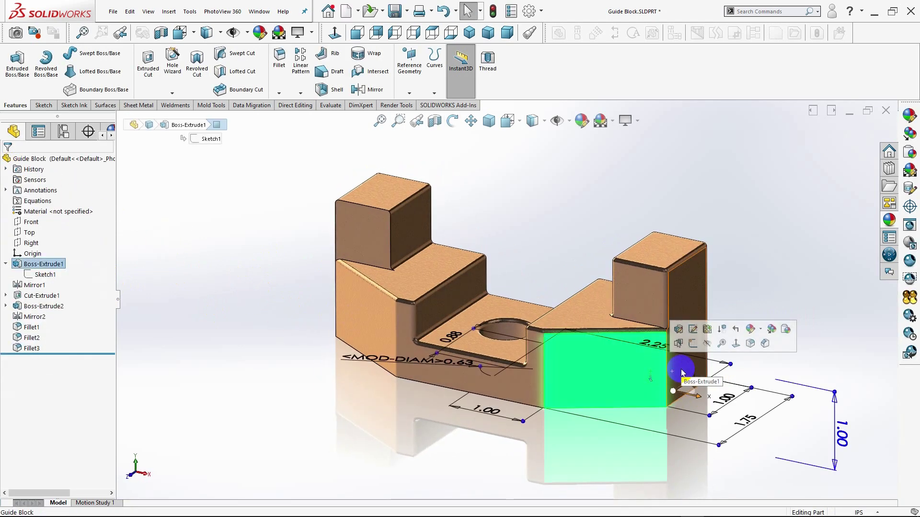
{"action": "left_click", "coordinate": [150, 73]}
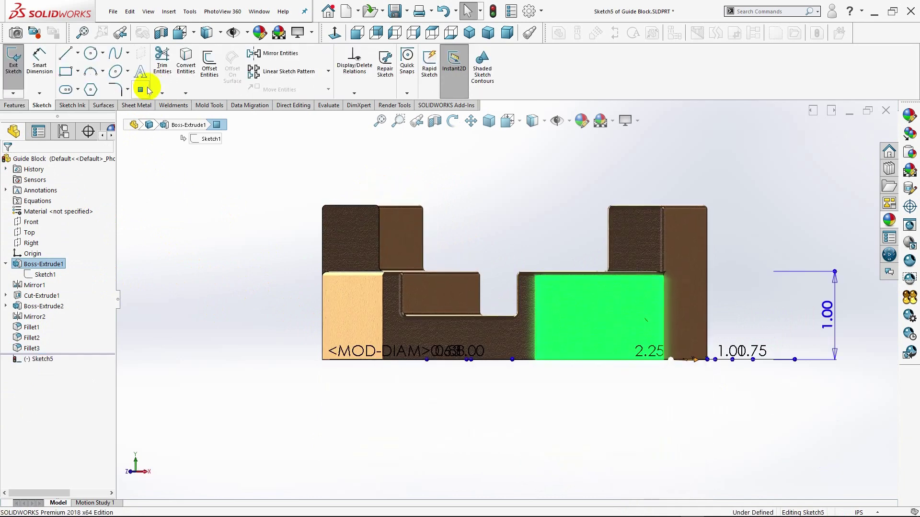
Exit the stray sketch and face-fillet the right section's front face to the right side face.
{"action": "left_click", "coordinate": [10, 67]}
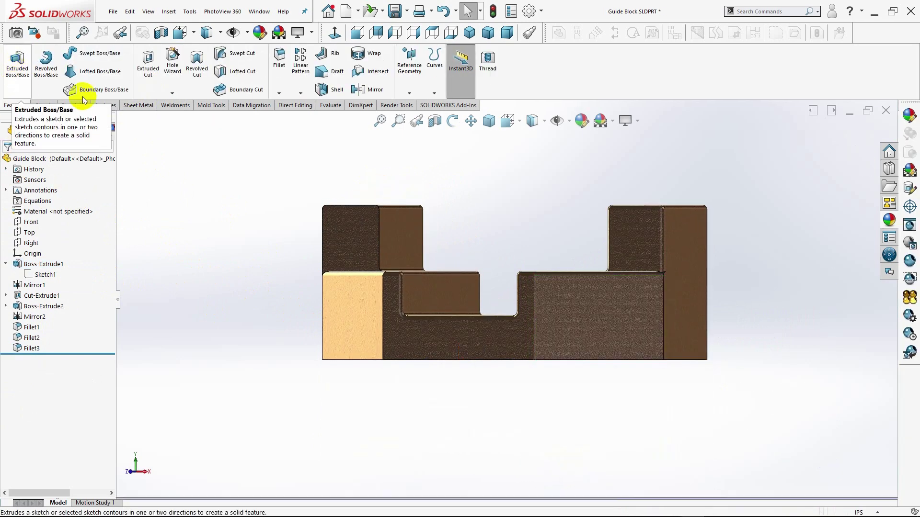
{"action": "left_click", "coordinate": [279, 62]}
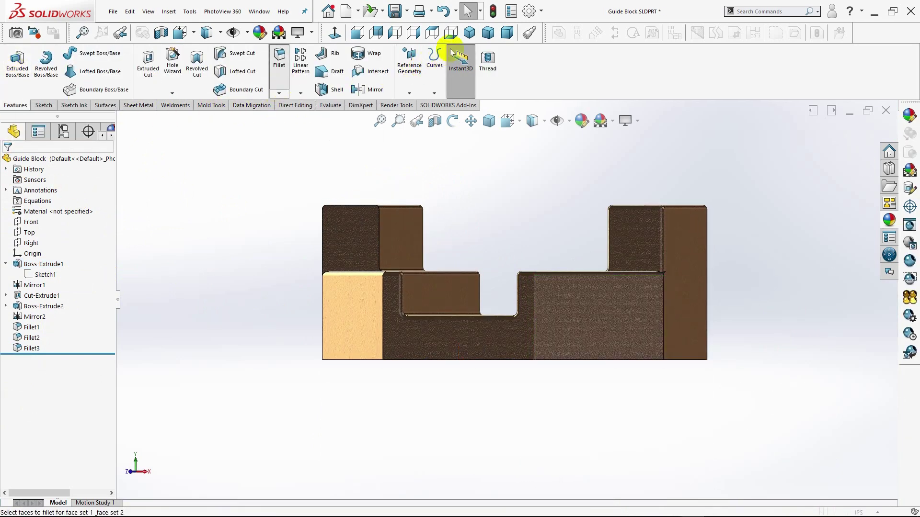
{"action": "left_click", "coordinate": [469, 32]}
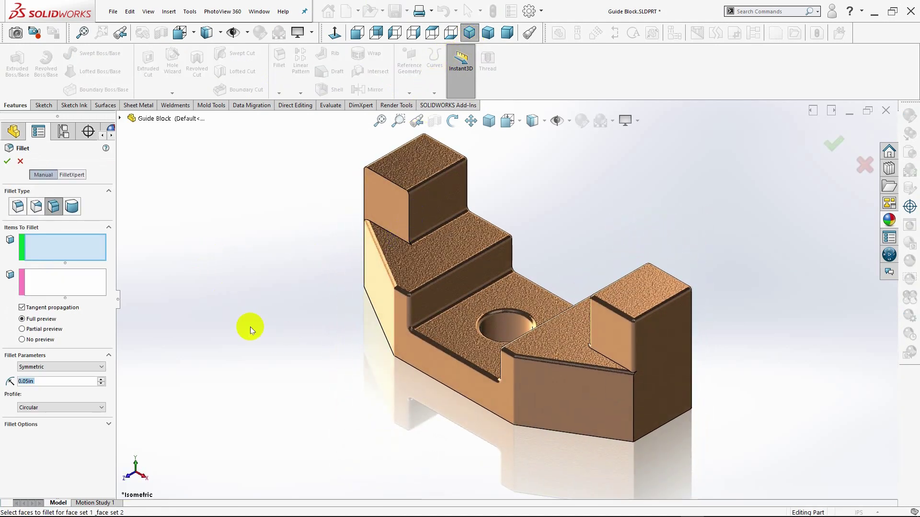
{"action": "left_click", "coordinate": [610, 415]}
{"action": "left_click", "coordinate": [72, 285]}
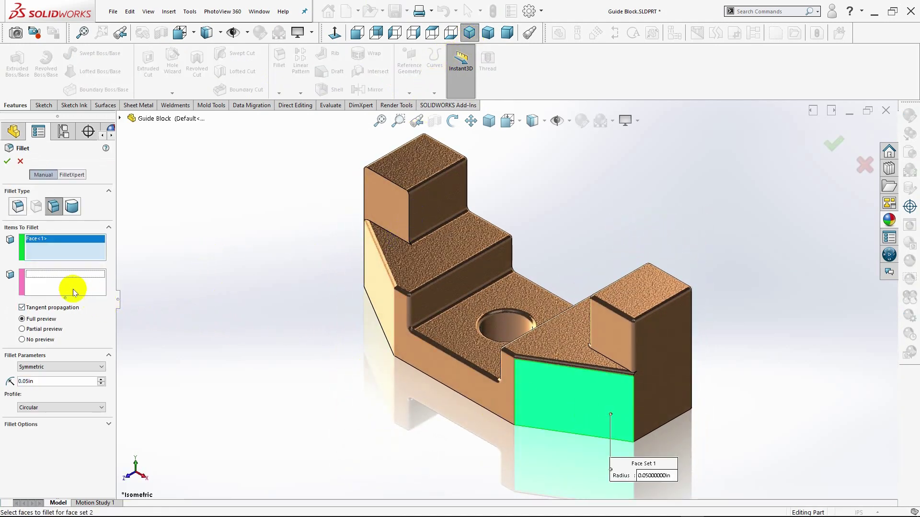
{"action": "left_click", "coordinate": [641, 395]}
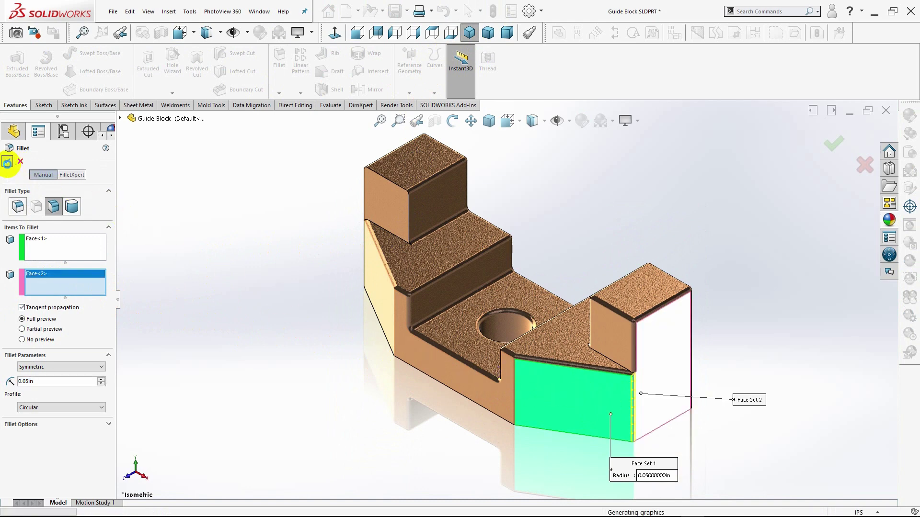
{"action": "left_click", "coordinate": [8, 163]}
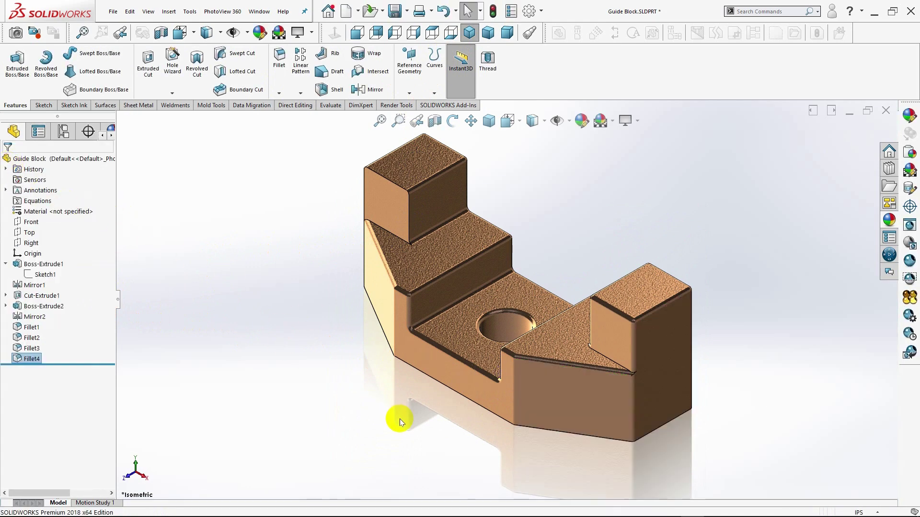
Add a 0.05in face fillet between two adjoining faces of the left raised boss.
{"action": "mouse_move", "coordinate": [399, 418]}
{"action": "middle_mouse_down"}
{"action": "mouse_move", "coordinate": [453, 417]}
{"action": "mouse_move", "coordinate": [421, 407]}
{"action": "middle_mouse_up"}
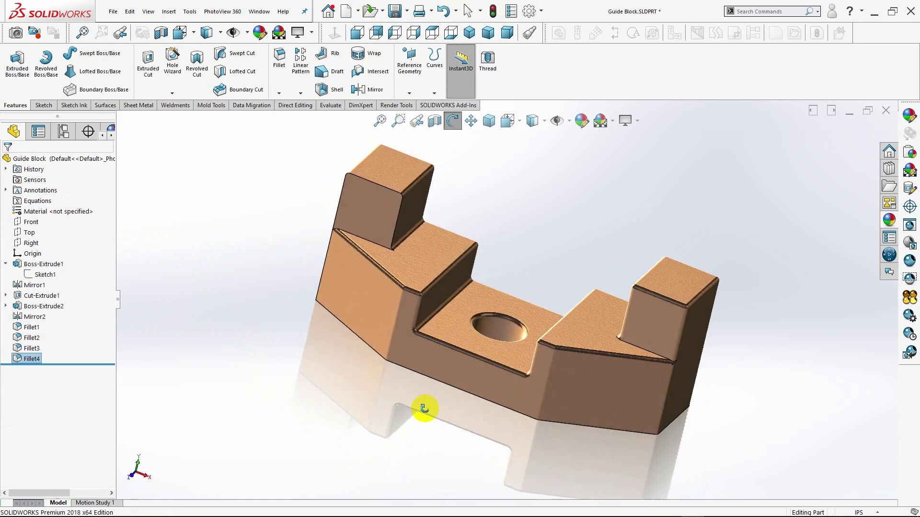
{"action": "left_click", "coordinate": [369, 220]}
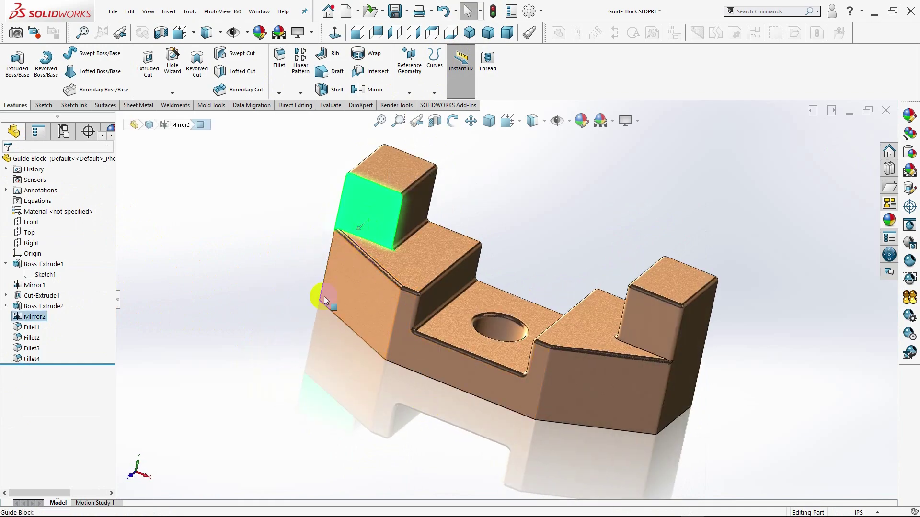
{"action": "mouse_move", "coordinate": [324, 296]}
{"action": "middle_mouse_down"}
{"action": "mouse_move", "coordinate": [329, 364]}
{"action": "mouse_move", "coordinate": [347, 366]}
{"action": "middle_mouse_up"}
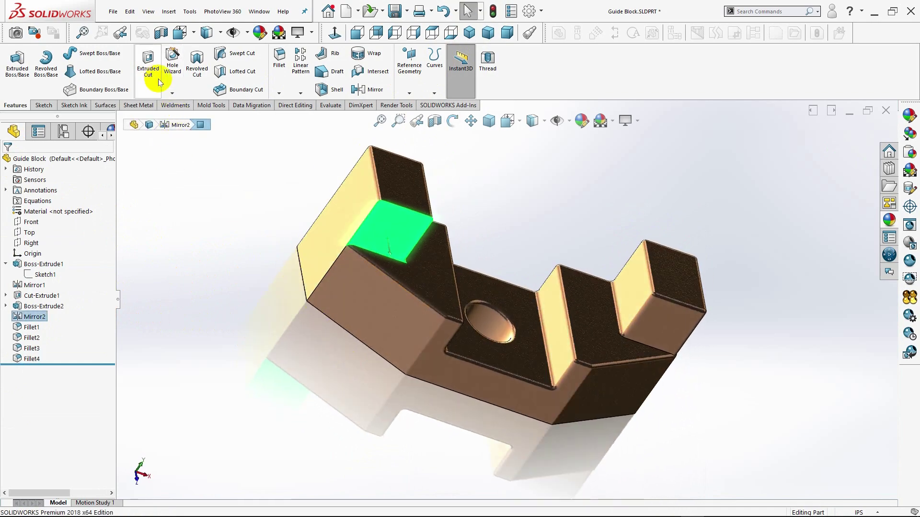
{"action": "left_click", "coordinate": [279, 83]}
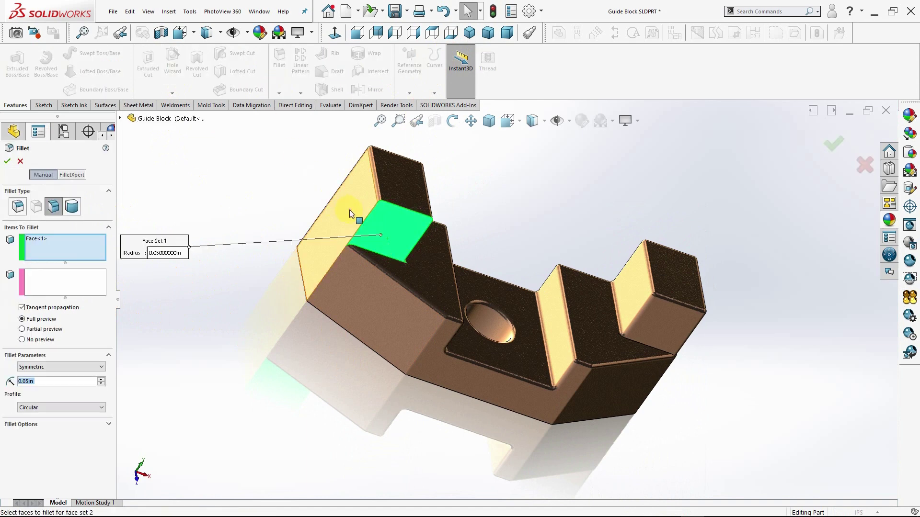
{"action": "left_click", "coordinate": [64, 280]}
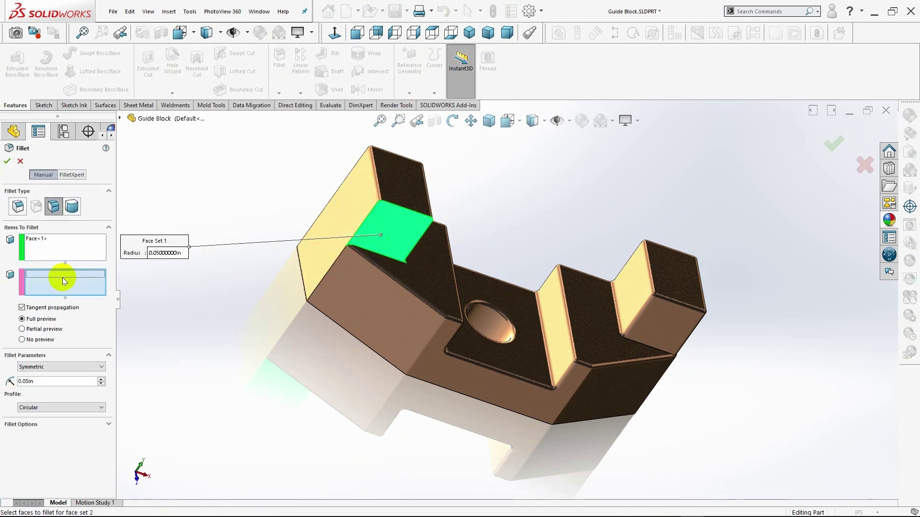
{"action": "left_click", "coordinate": [322, 221]}
{"action": "left_click_drag", "start_coordinate": [335, 214], "coordinate": [245, 223]}
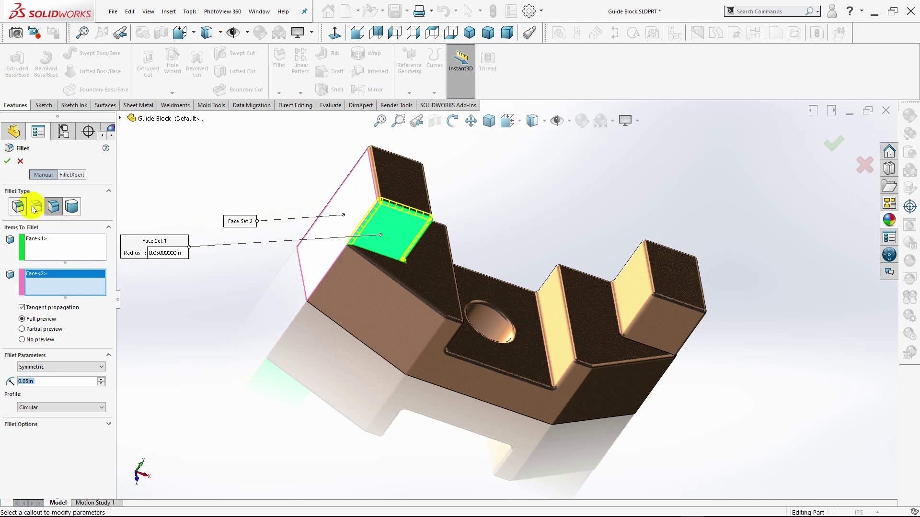
{"action": "left_click", "coordinate": [8, 161]}
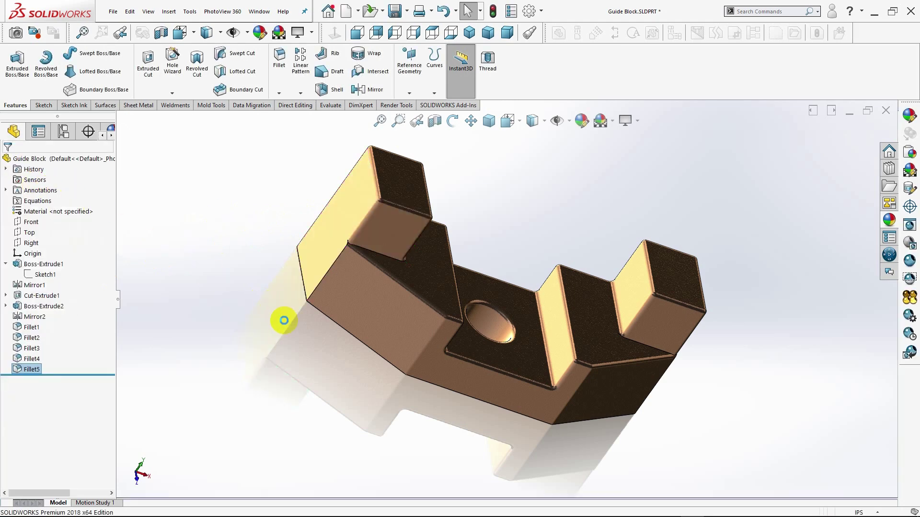
{"action": "mouse_move", "coordinate": [283, 318]}
{"action": "middle_mouse_down"}
{"action": "mouse_move", "coordinate": [294, 349]}
{"action": "mouse_move", "coordinate": [292, 251]}
{"action": "middle_mouse_up"}
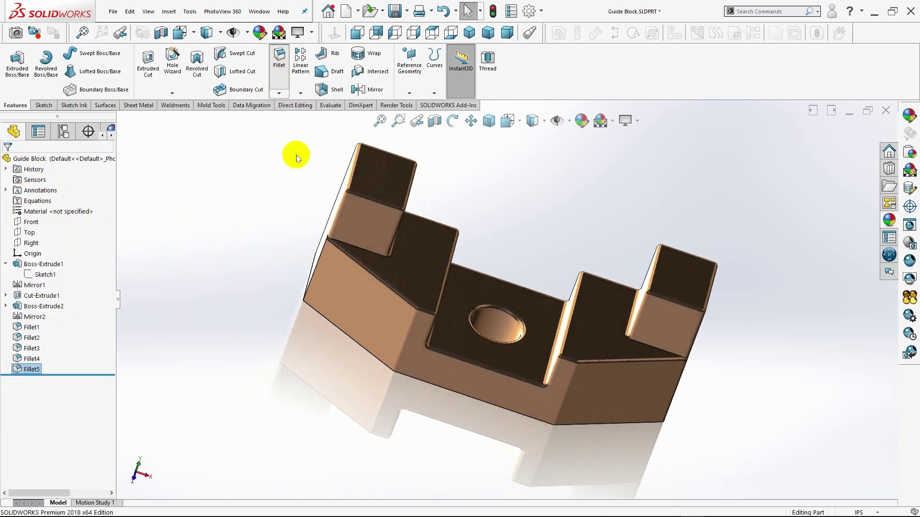
Face-fillet the sloped left face to its neighbouring face at 0.05in.
{"action": "key", "text": "Return"}
{"action": "left_click", "coordinate": [359, 286]}
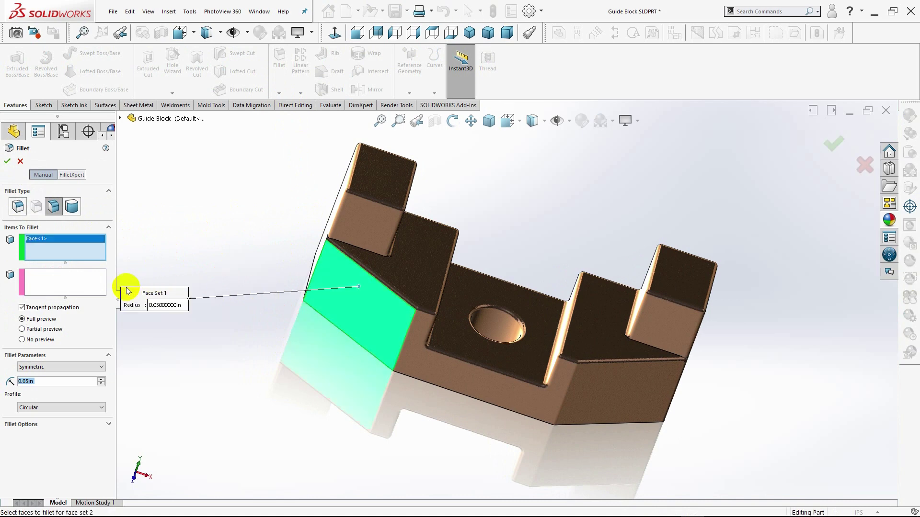
{"action": "left_click", "coordinate": [75, 287]}
{"action": "middle_click_drag", "start_coordinate": [281, 293], "coordinate": [304, 298]}
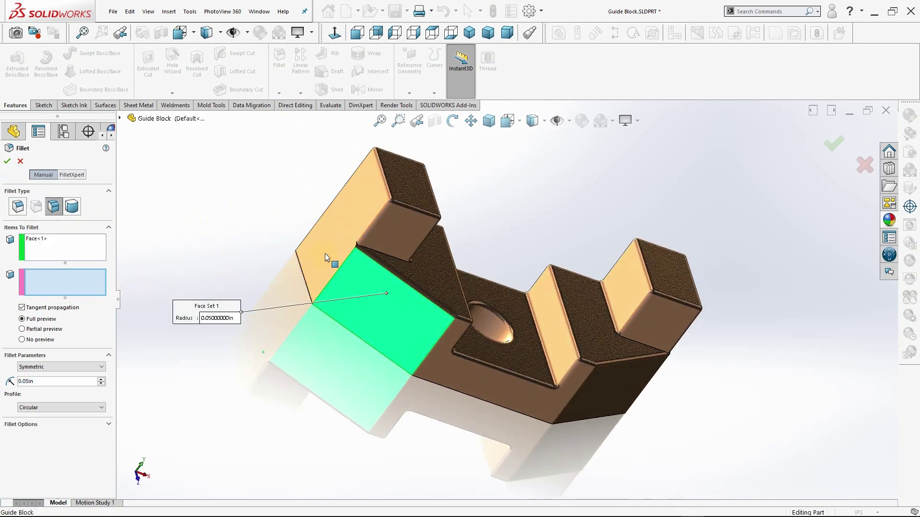
{"action": "left_click", "coordinate": [325, 254]}
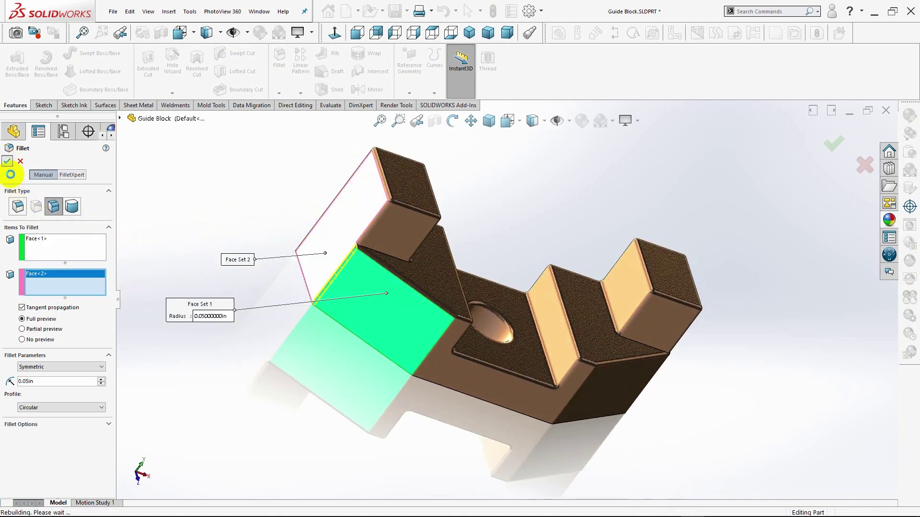
Orbit around the block to inspect the new fillet and its underside, then restart the fillet command.
{"action": "middle_click_drag", "start_coordinate": [348, 360], "coordinate": [311, 325]}
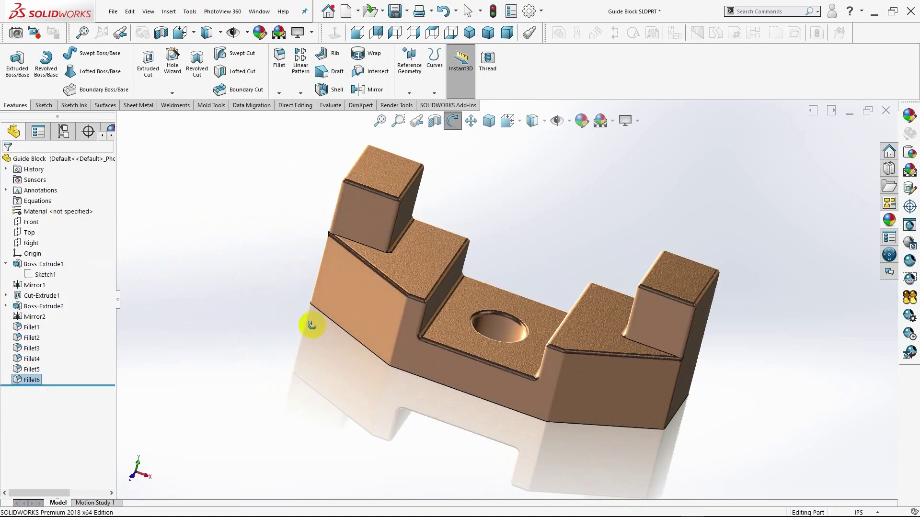
{"action": "left_click_drag", "start_coordinate": [312, 326], "coordinate": [281, 308]}
{"action": "key", "text": "Escape"}
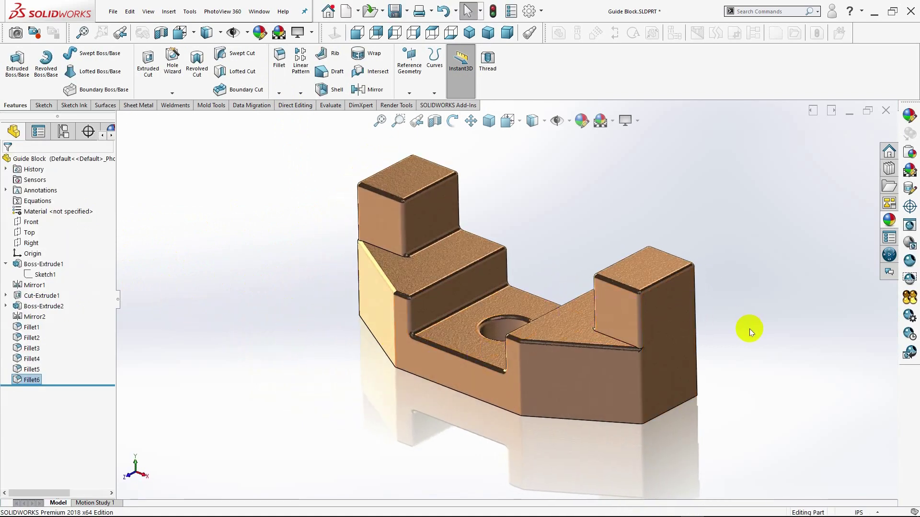
{"action": "middle_click_drag", "start_coordinate": [745, 331], "coordinate": [643, 374]}
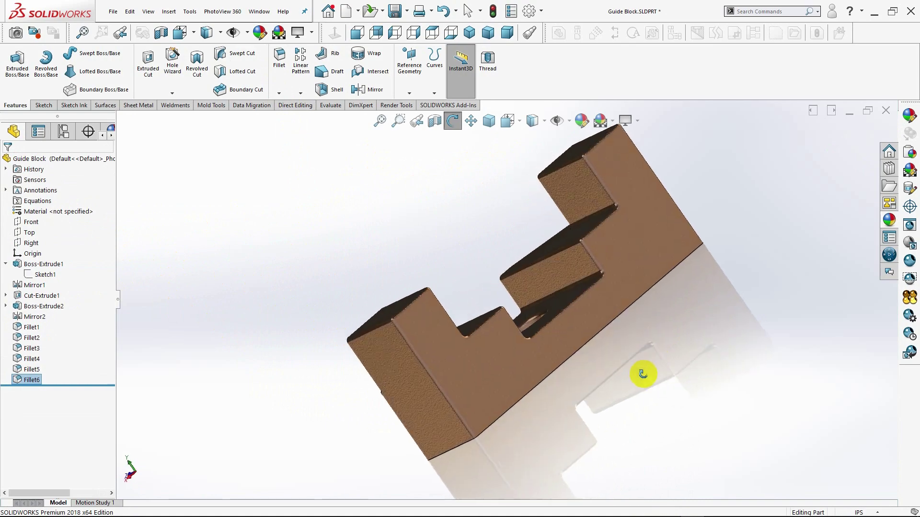
{"action": "mouse_move", "coordinate": [643, 374]}
{"action": "left_mouse_down"}
{"action": "mouse_move", "coordinate": [667, 408]}
{"action": "mouse_move", "coordinate": [597, 322]}
{"action": "mouse_move", "coordinate": [616, 321]}
{"action": "mouse_move", "coordinate": [688, 384]}
{"action": "left_mouse_up"}
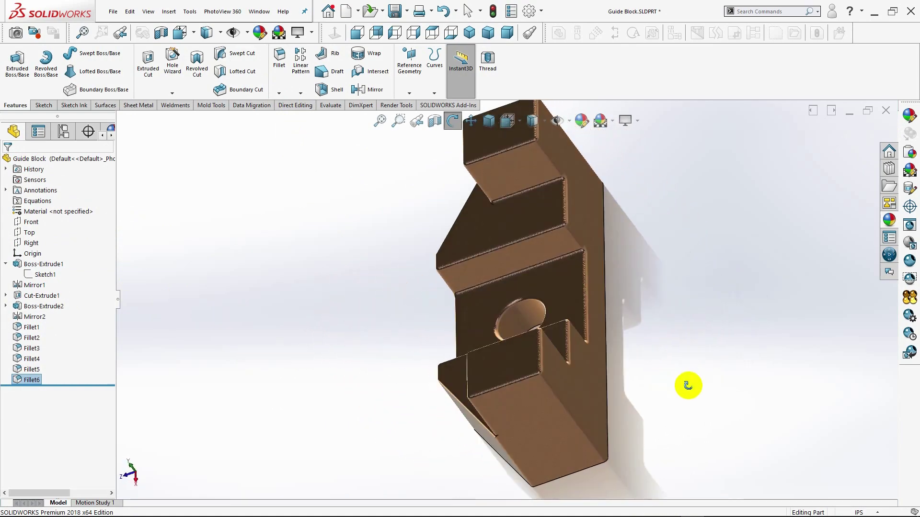
{"action": "key", "text": "Escape"}
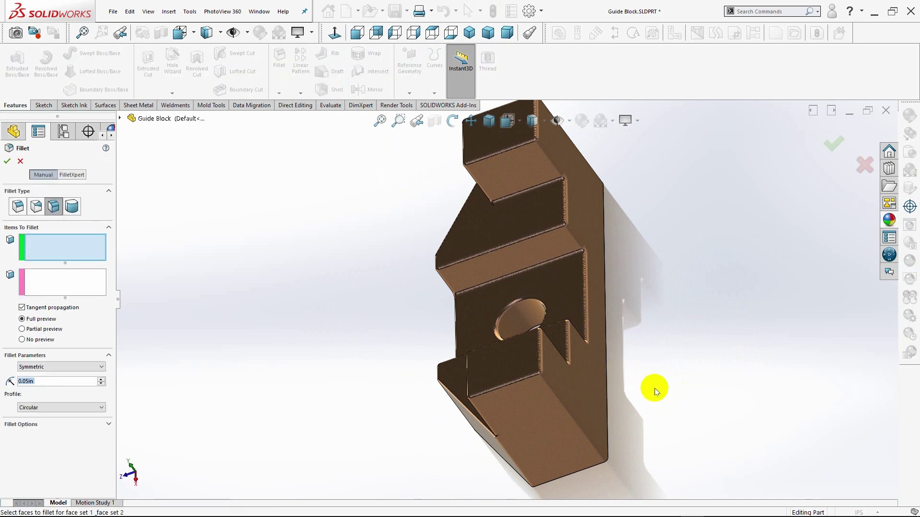
Round the hole's circular underside rim with a 0.05in constant-size fillet.
{"action": "mouse_move", "coordinate": [653, 386]}
{"action": "middle_mouse_down"}
{"action": "mouse_move", "coordinate": [626, 369]}
{"action": "mouse_move", "coordinate": [673, 378]}
{"action": "middle_mouse_up"}
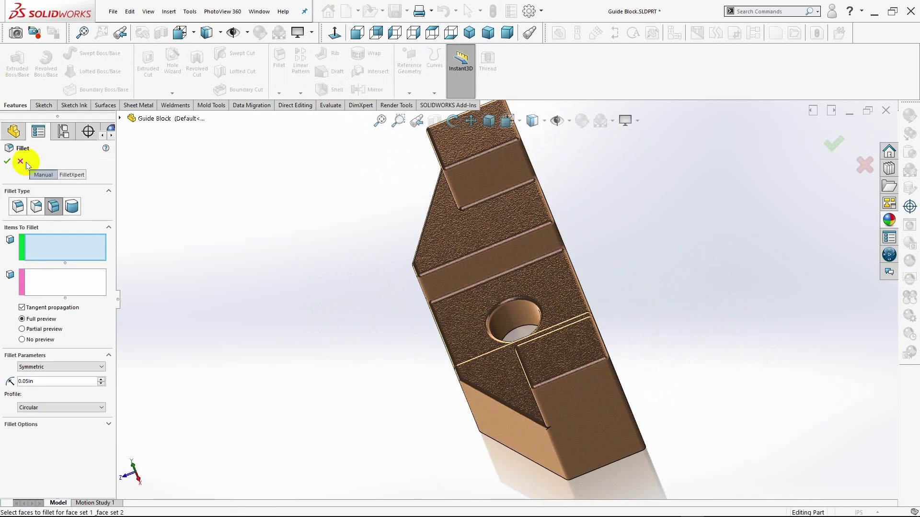
{"action": "left_click", "coordinate": [10, 207]}
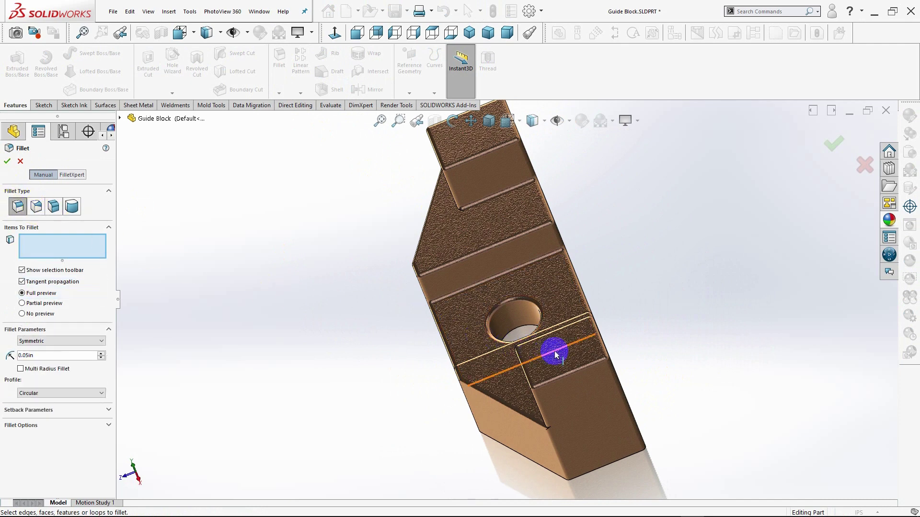
{"action": "mouse_move", "coordinate": [602, 349]}
{"action": "middle_mouse_down"}
{"action": "mouse_move", "coordinate": [530, 271]}
{"action": "mouse_move", "coordinate": [538, 338]}
{"action": "middle_mouse_up"}
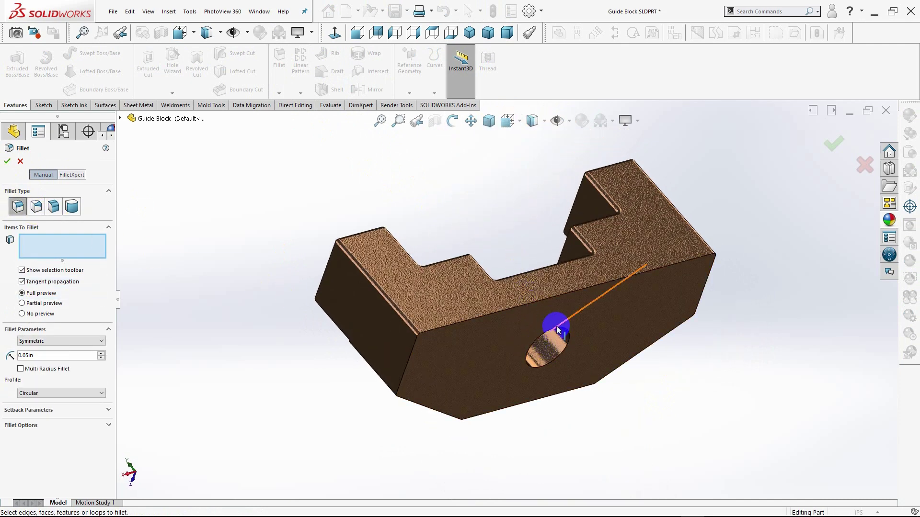
{"action": "left_click", "coordinate": [558, 330]}
{"action": "mouse_move", "coordinate": [298, 298]}
{"action": "middle_mouse_down"}
{"action": "mouse_move", "coordinate": [362, 282]}
{"action": "mouse_move", "coordinate": [345, 278]}
{"action": "middle_mouse_up"}
{"action": "left_click", "coordinate": [7, 163]}
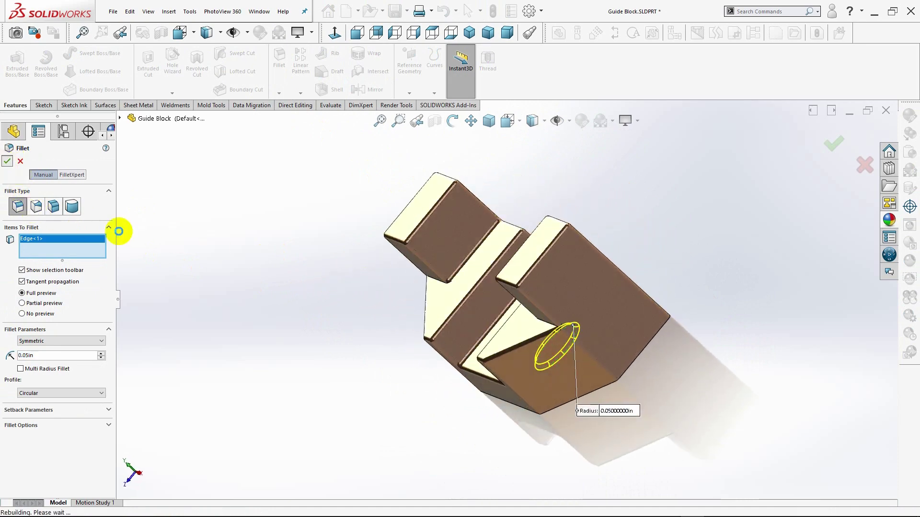
{"action": "mouse_move", "coordinate": [308, 344]}
{"action": "middle_mouse_down"}
{"action": "mouse_move", "coordinate": [255, 259]}
{"action": "mouse_move", "coordinate": [335, 246]}
{"action": "mouse_move", "coordinate": [338, 178]}
{"action": "mouse_move", "coordinate": [340, 310]}
{"action": "mouse_move", "coordinate": [397, 319]}
{"action": "mouse_move", "coordinate": [353, 294]}
{"action": "mouse_move", "coordinate": [361, 308]}
{"action": "mouse_move", "coordinate": [353, 328]}
{"action": "mouse_move", "coordinate": [416, 361]}
{"action": "mouse_move", "coordinate": [435, 412]}
{"action": "mouse_move", "coordinate": [322, 319]}
{"action": "mouse_move", "coordinate": [320, 325]}
{"action": "middle_mouse_up"}
Orbit the filleted block for a final look, then snap back to the isometric view.
{"action": "left_click_drag", "start_coordinate": [320, 325], "coordinate": [360, 313]}
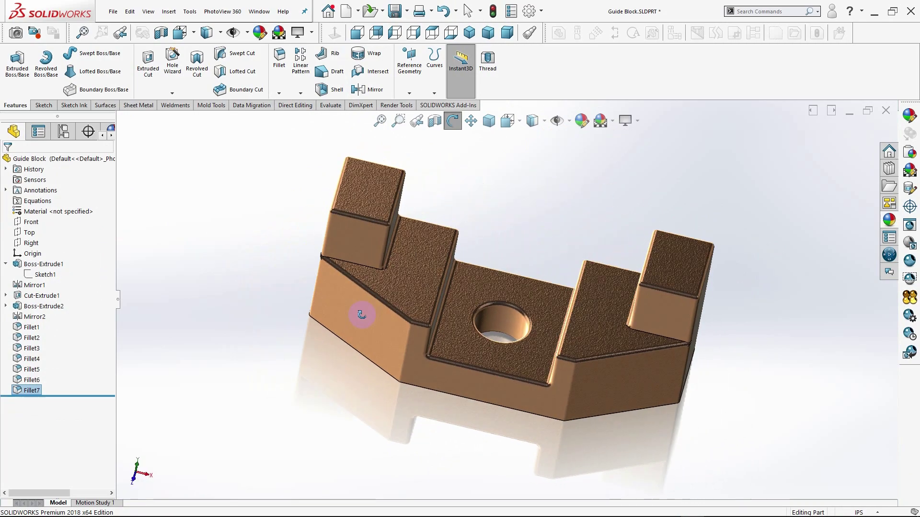
{"action": "key", "text": "Escape"}
{"action": "mouse_move", "coordinate": [269, 284]}
{"action": "middle_mouse_down"}
{"action": "mouse_move", "coordinate": [308, 288]}
{"action": "mouse_move", "coordinate": [216, 240]}
{"action": "mouse_move", "coordinate": [254, 220]}
{"action": "mouse_move", "coordinate": [150, 273]}
{"action": "mouse_move", "coordinate": [236, 245]}
{"action": "middle_mouse_up"}
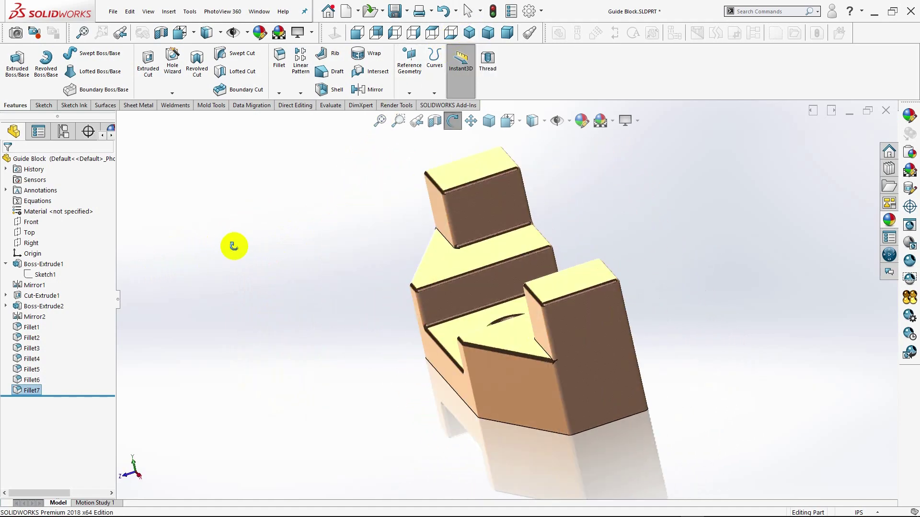
{"action": "left_click", "coordinate": [469, 32]}
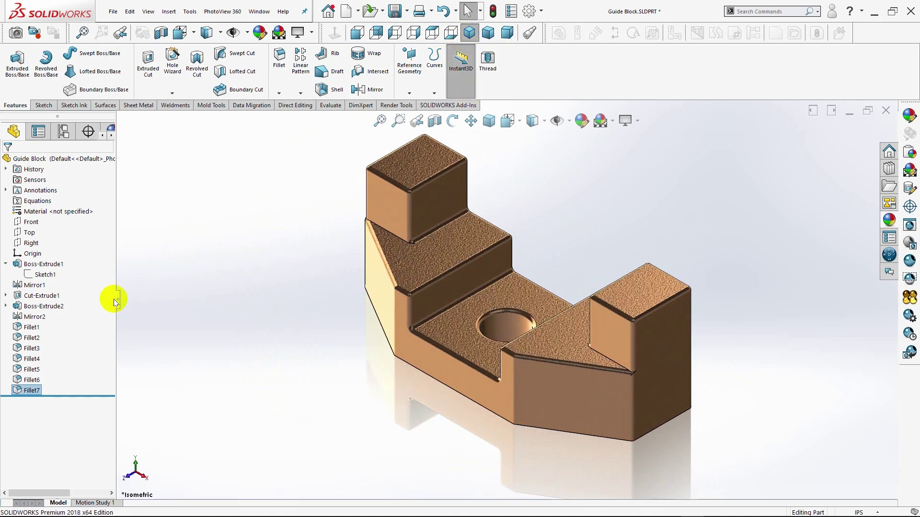
Section the block on the Front plane at about -0.84in offset to expose the hole.
{"action": "left_click", "coordinate": [434, 121]}
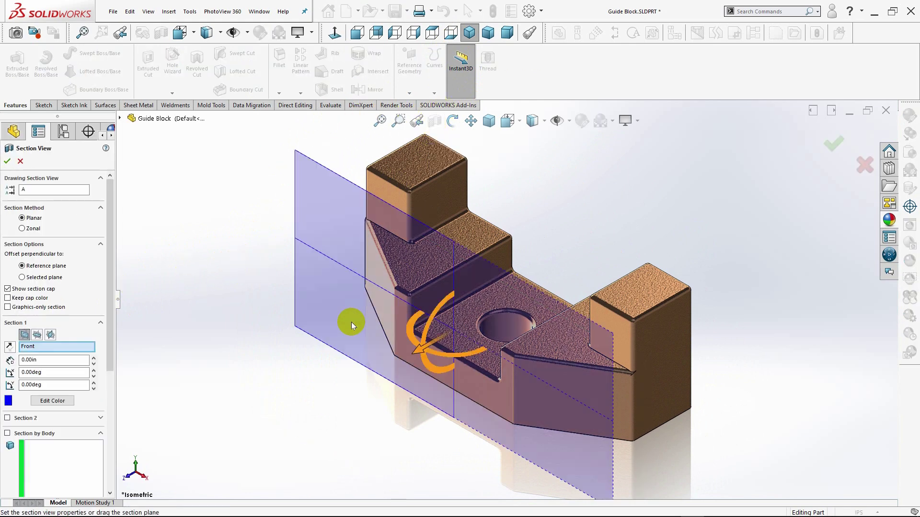
{"action": "left_click_drag", "start_coordinate": [431, 349], "coordinate": [478, 311]}
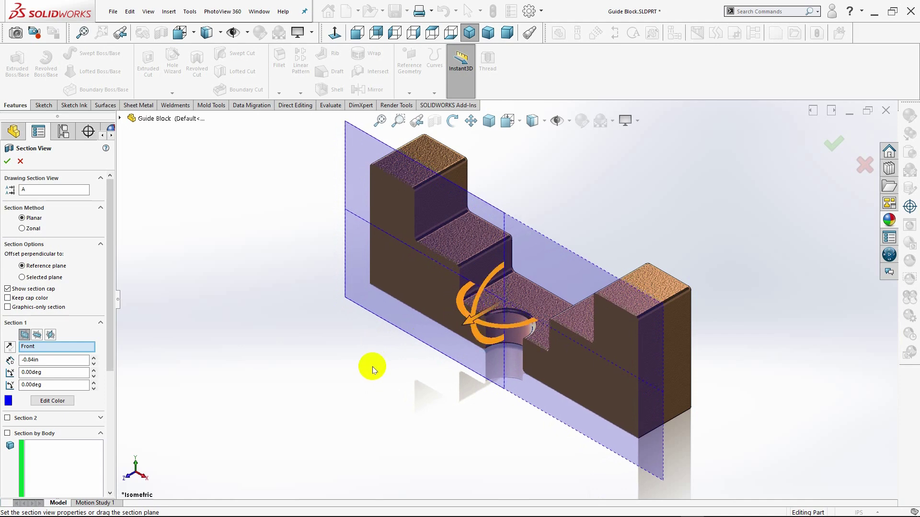
{"action": "left_click", "coordinate": [7, 163]}
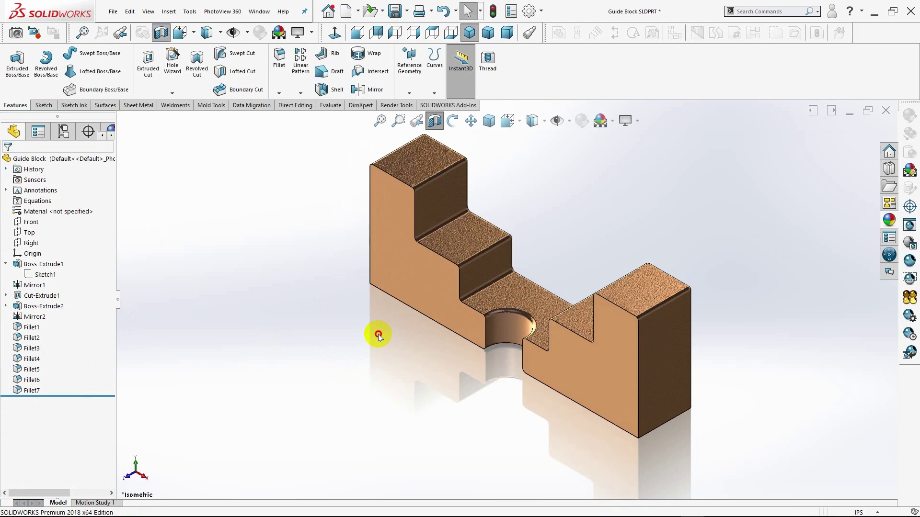
Compare trimetric and dimetric views, switch the section off, and return to isometric with a new display style.
{"action": "left_click", "coordinate": [490, 35]}
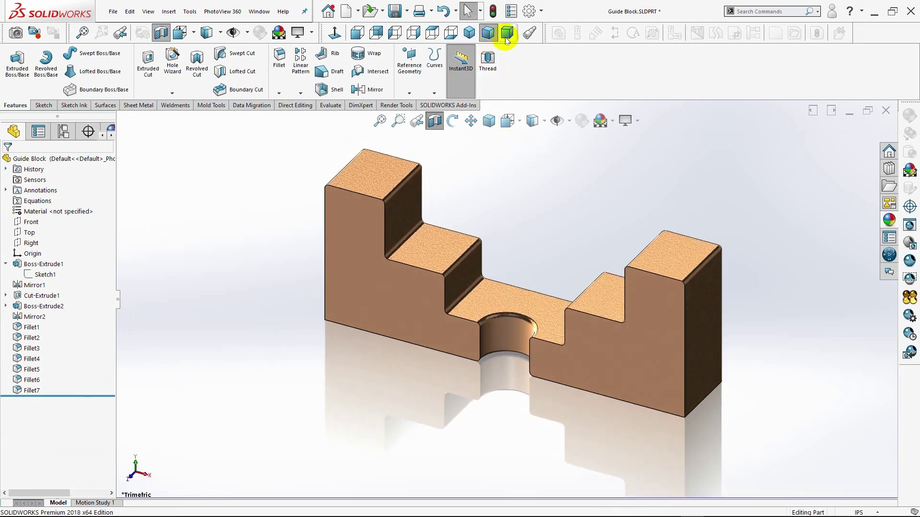
{"action": "left_click", "coordinate": [506, 38]}
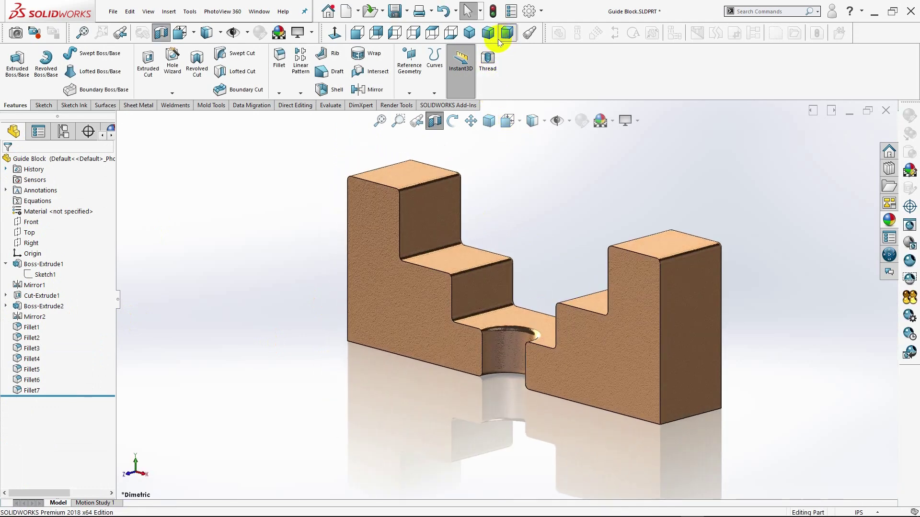
{"action": "left_click", "coordinate": [468, 34]}
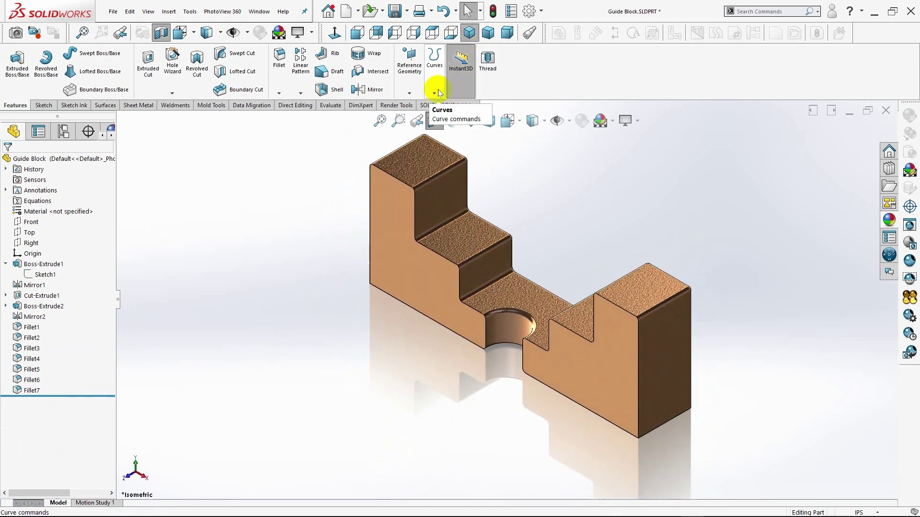
{"action": "left_click", "coordinate": [434, 120]}
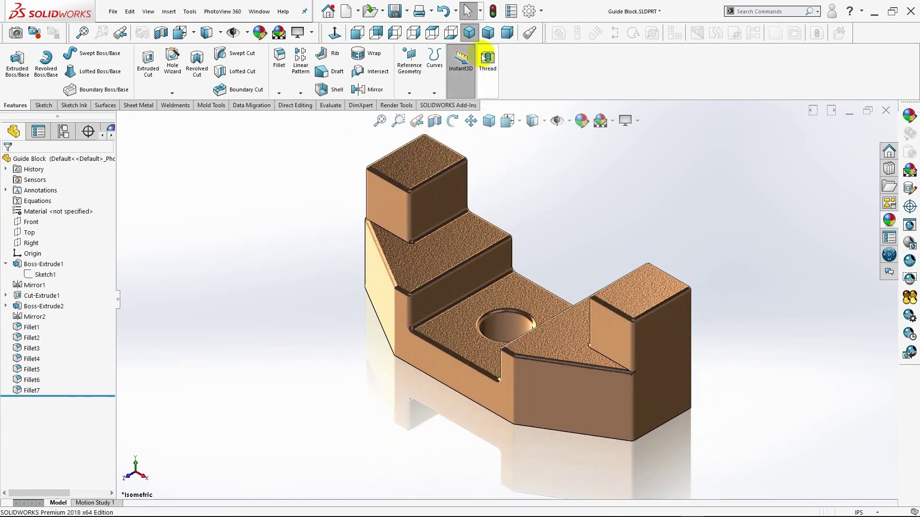
{"action": "left_click", "coordinate": [488, 32]}
{"action": "left_click", "coordinate": [508, 34]}
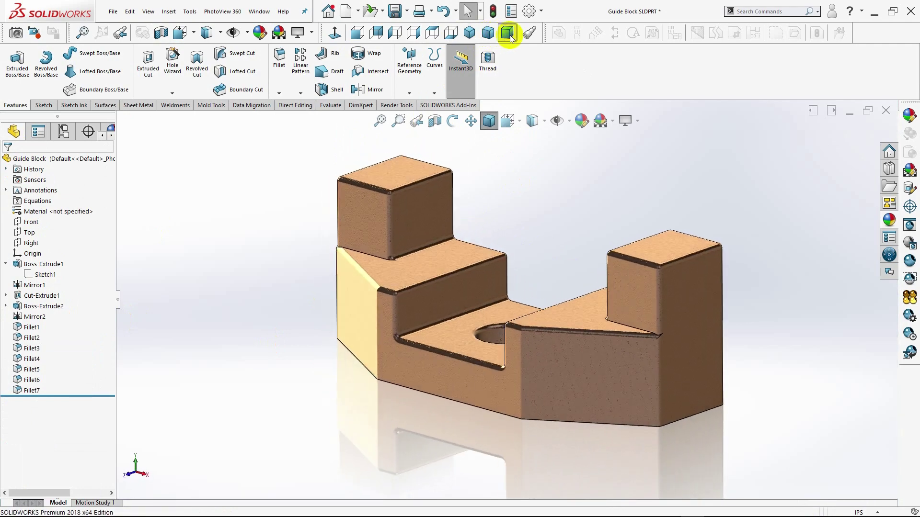
{"action": "left_click", "coordinate": [467, 34]}
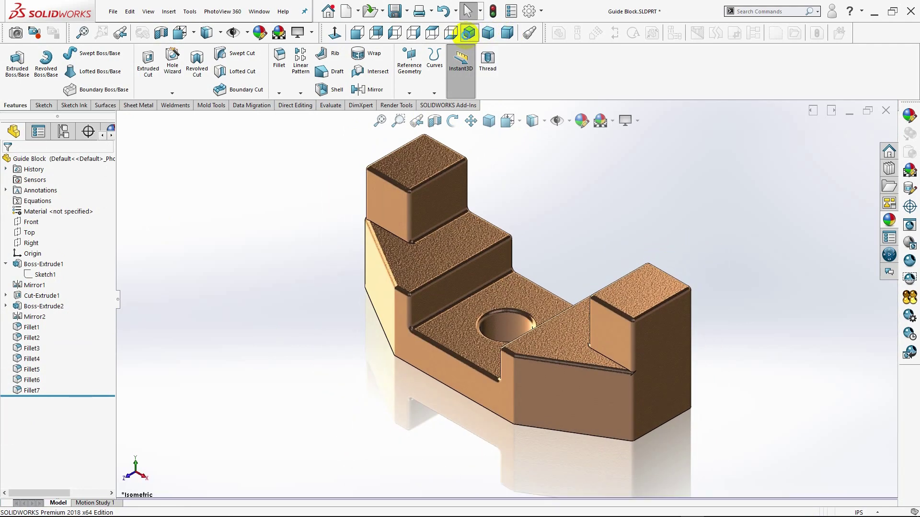
{"action": "left_click", "coordinate": [540, 120]}
{"action": "left_click", "coordinate": [536, 155]}
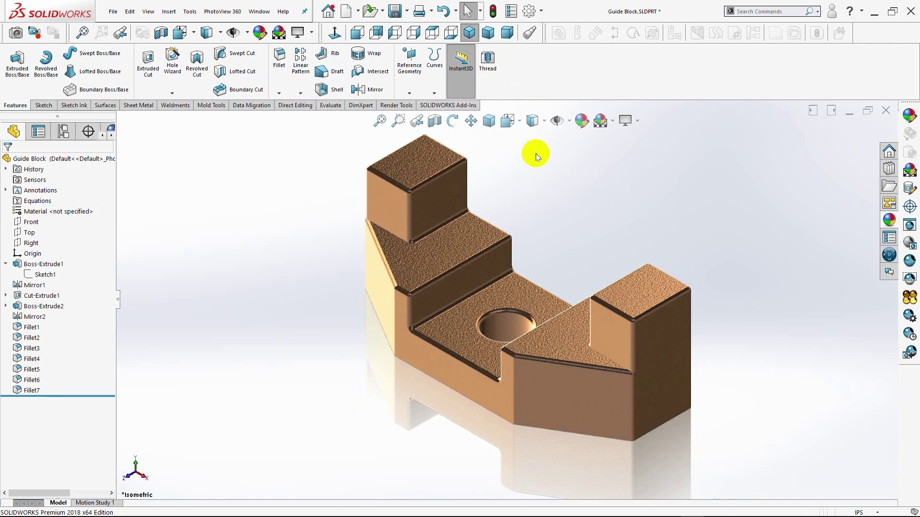